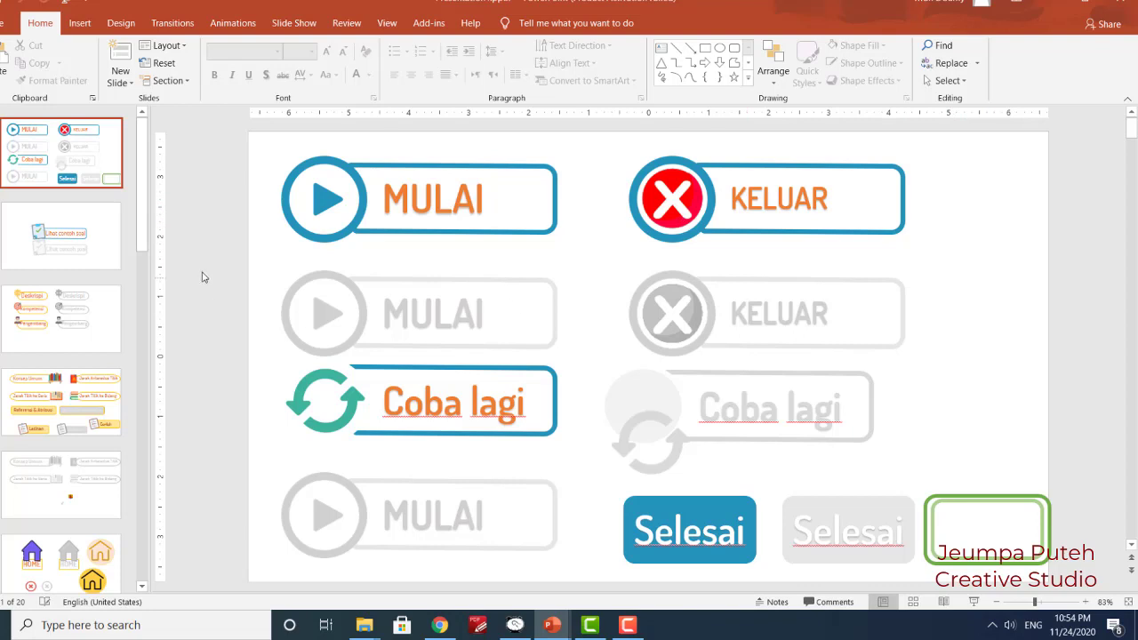
# Go to slide 4, the topic-button menu holding the Latihan buttons
pyautogui.scroll(-1, 152, 301)
pyautogui.click(72, 378)
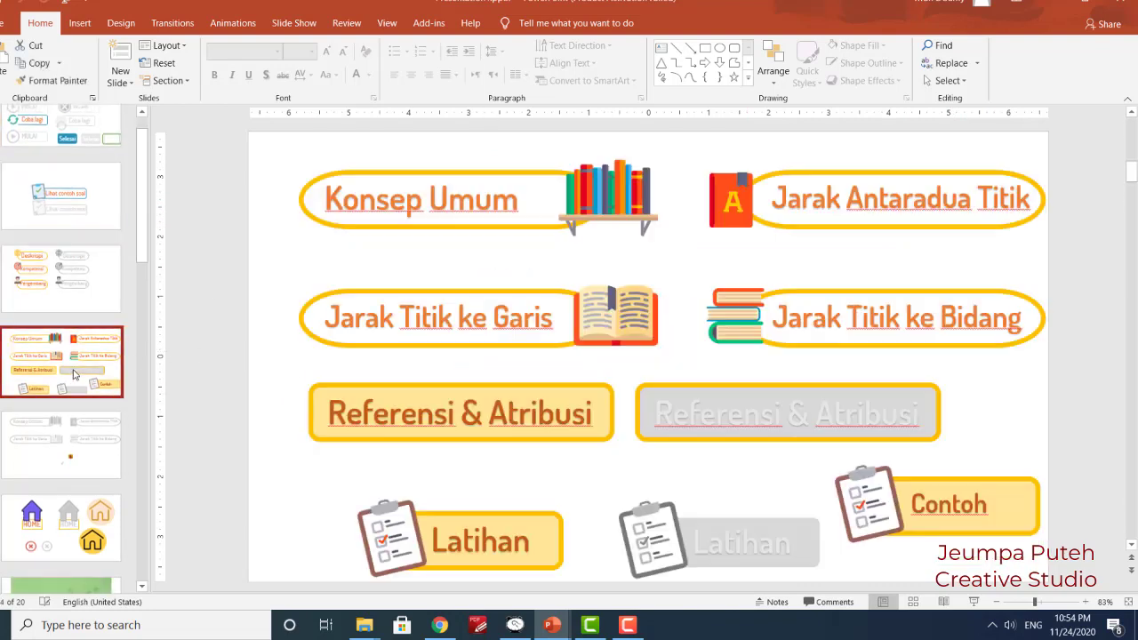
pyautogui.click(1067, 299)
pyautogui.scroll(-1, 800, 355)
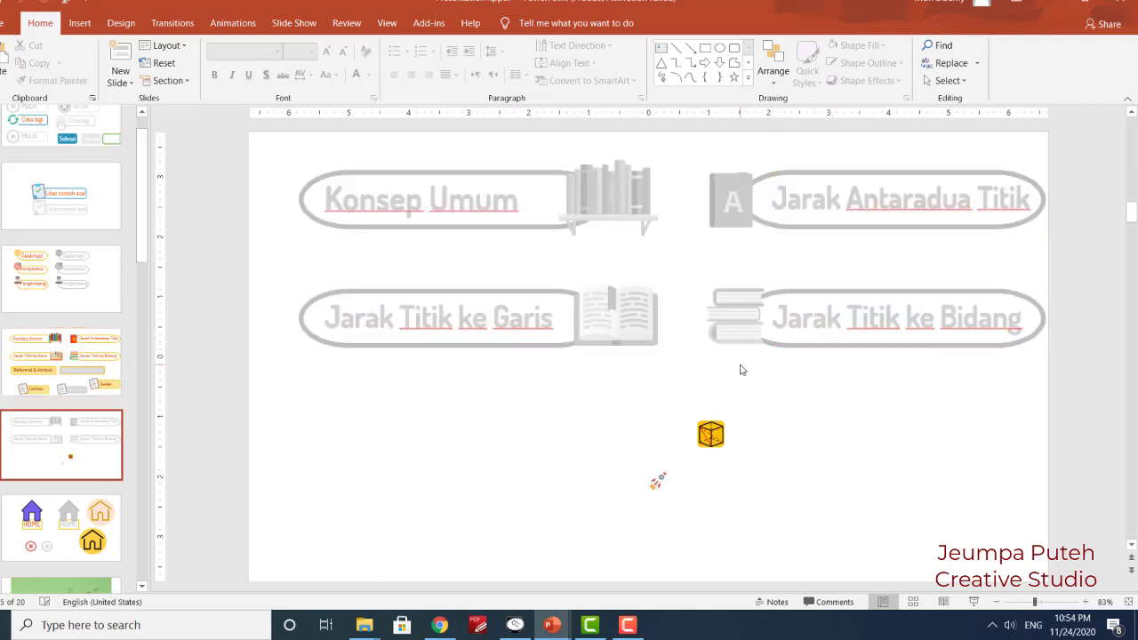
pyautogui.scroll(1, 740, 369)
pyautogui.scroll(1, 740, 368)
pyautogui.scroll(1, 755, 320)
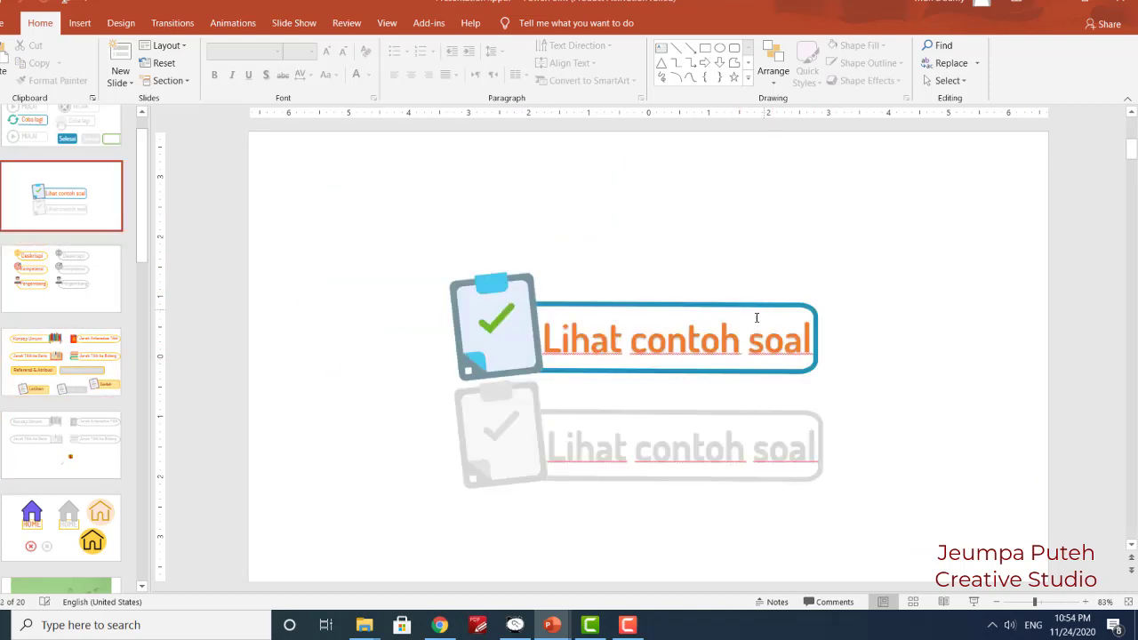
pyautogui.scroll(-2, 765, 320)
# Select each of the four book pictures on slide 4 in turn, then switch to Chrome
pyautogui.click(626, 192)
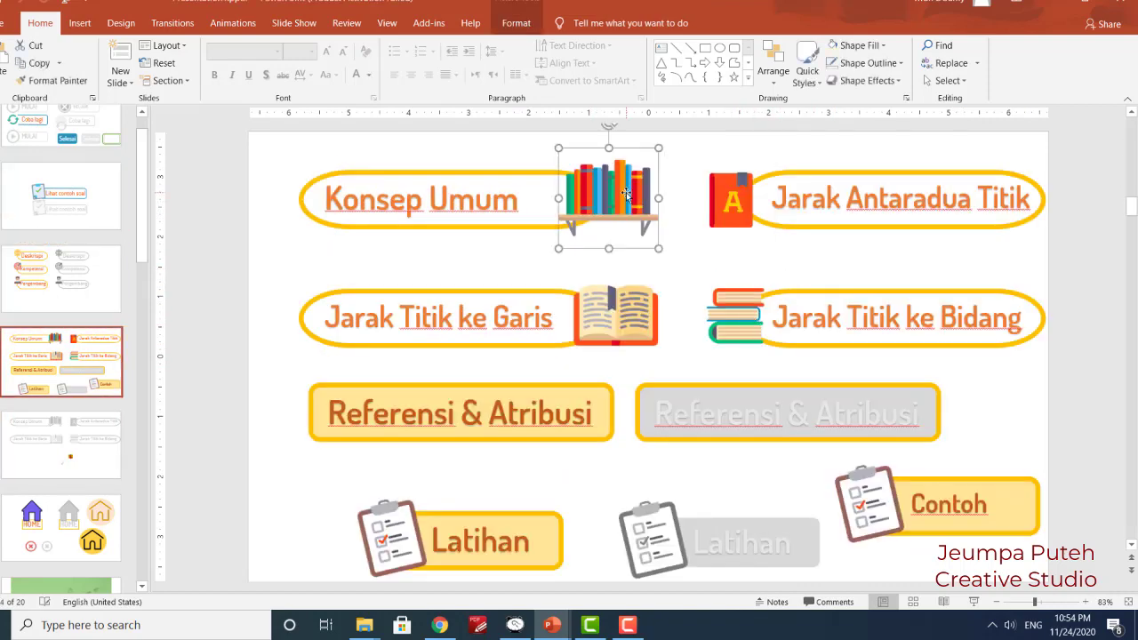
pyautogui.click(726, 206)
pyautogui.click(628, 313)
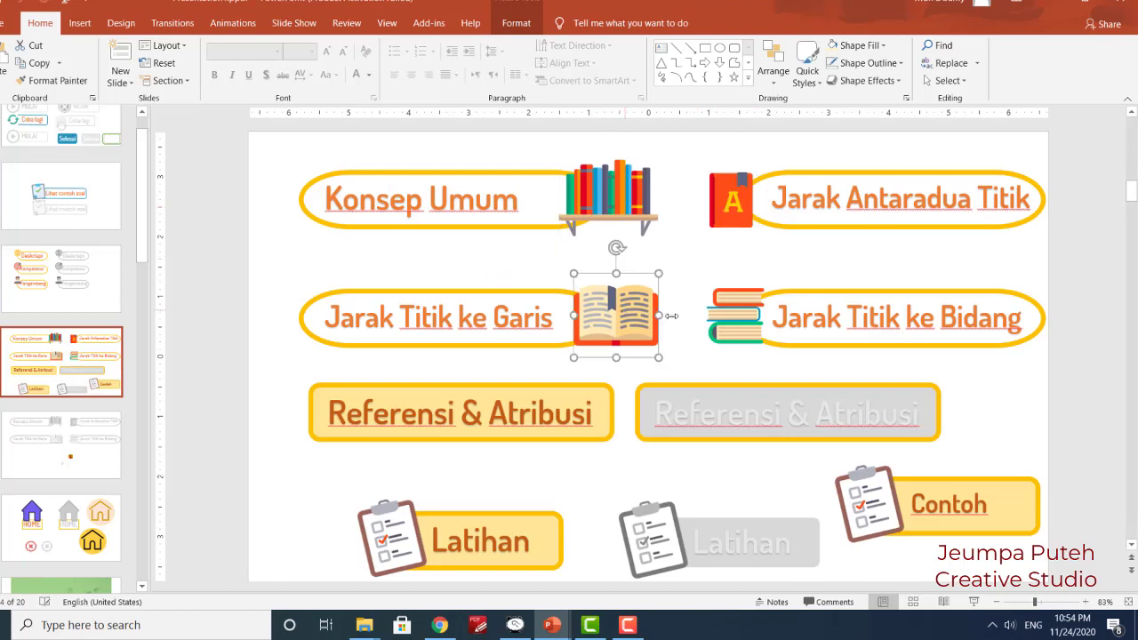
pyautogui.click(737, 323)
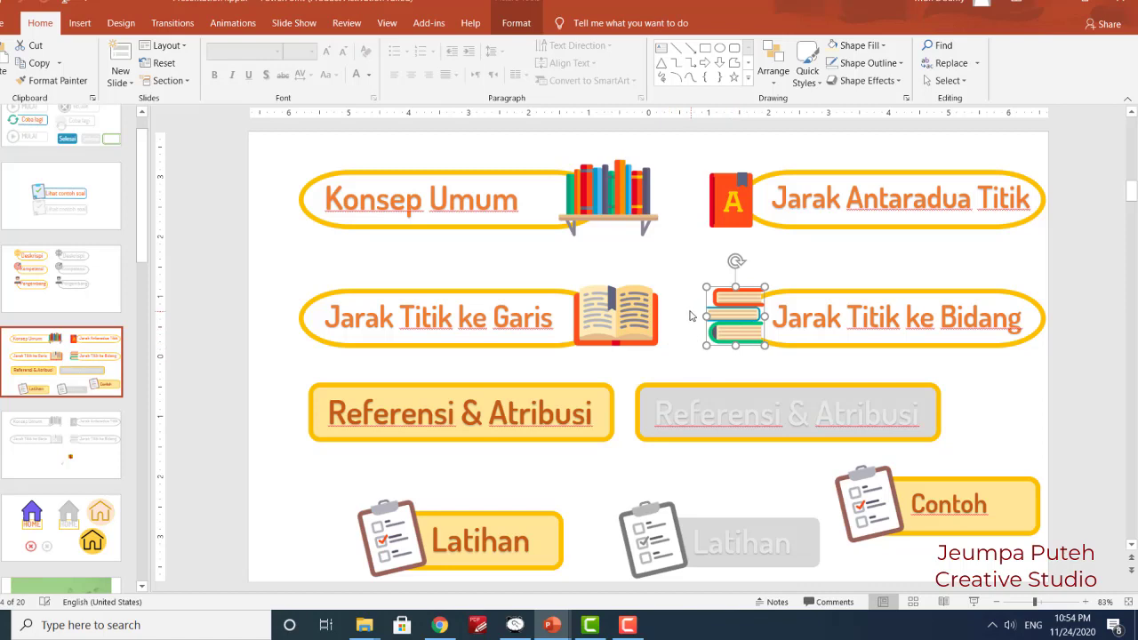
pyautogui.click(676, 268)
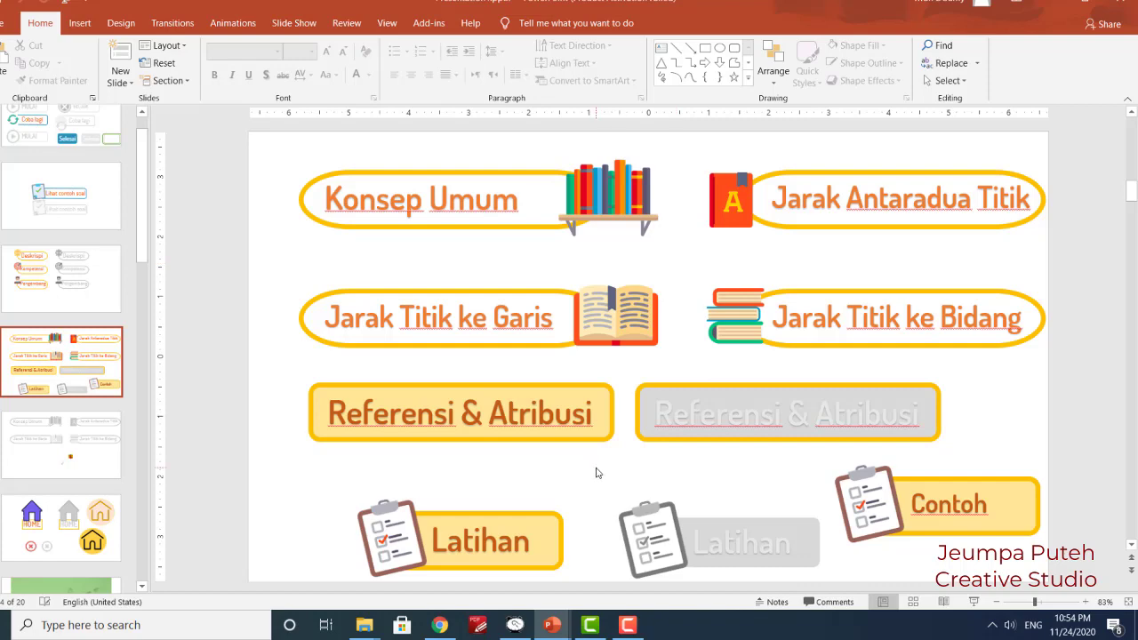
pyautogui.click(448, 628)
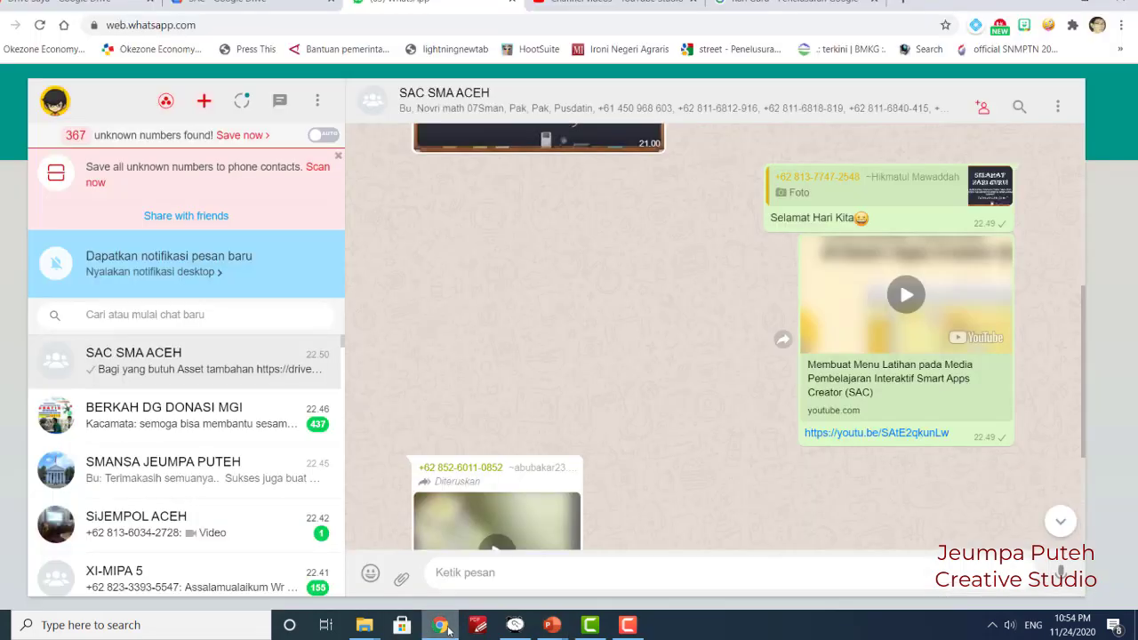
# Load flaticon.com in the Google search tab and focus its icon search box
pyautogui.click(596, 3)
pyautogui.click(791, 3)
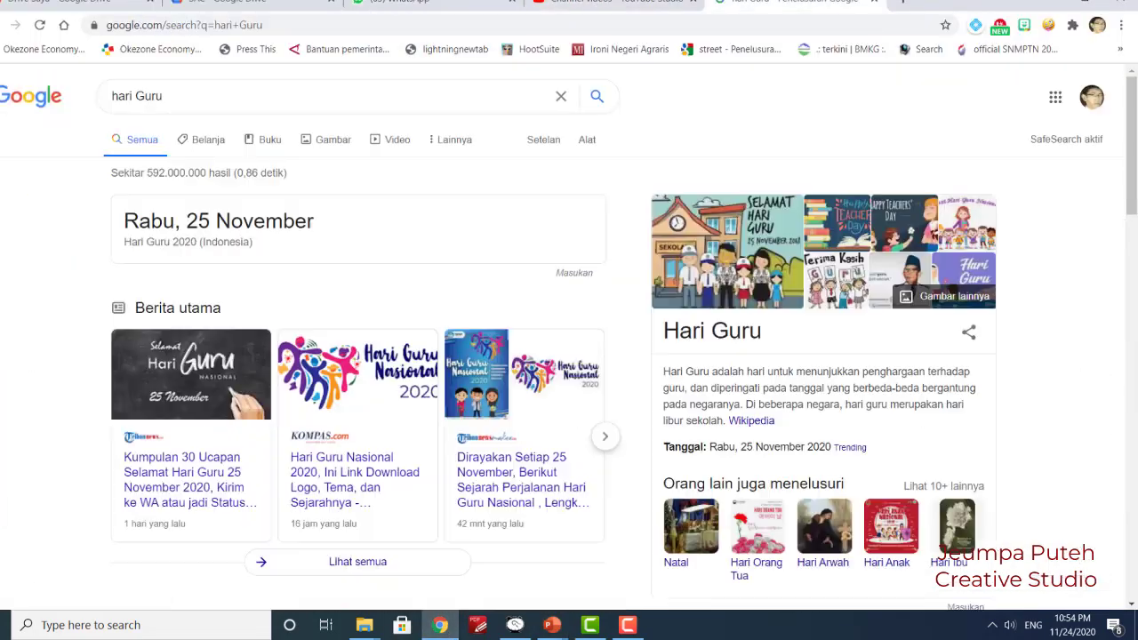
pyautogui.click(745, 22)
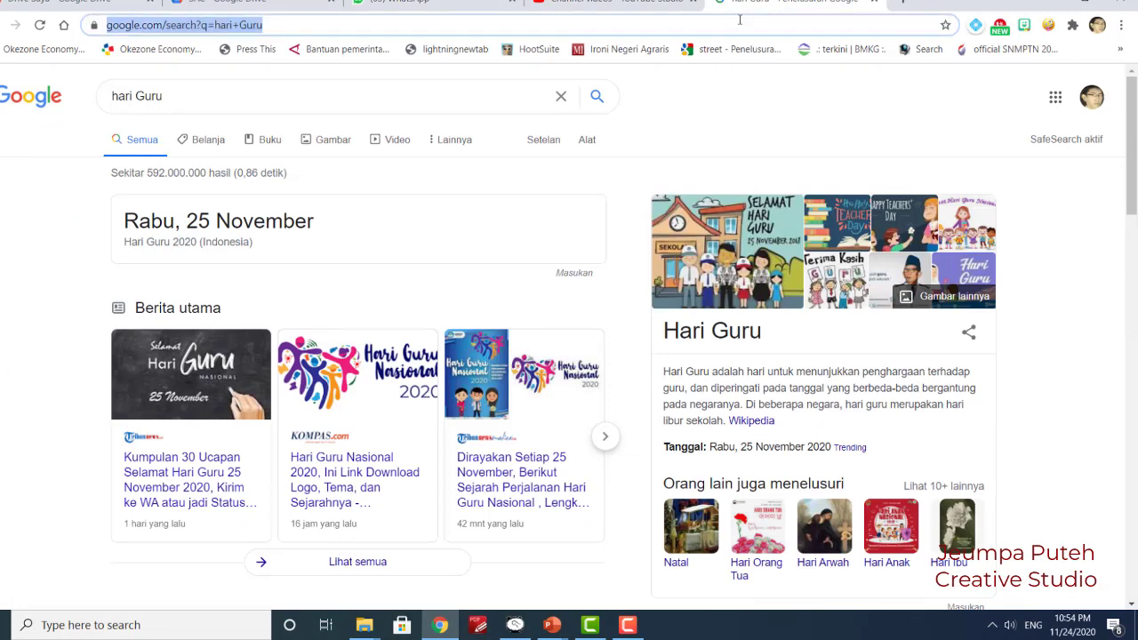
pyautogui.write('flati')
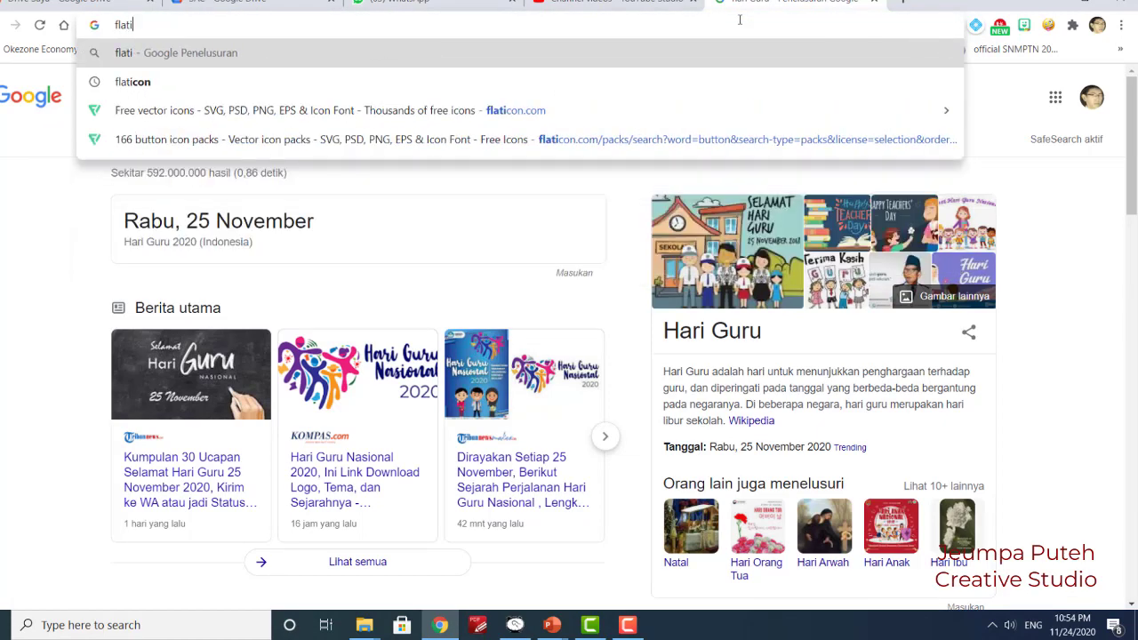
pyautogui.click(544, 113)
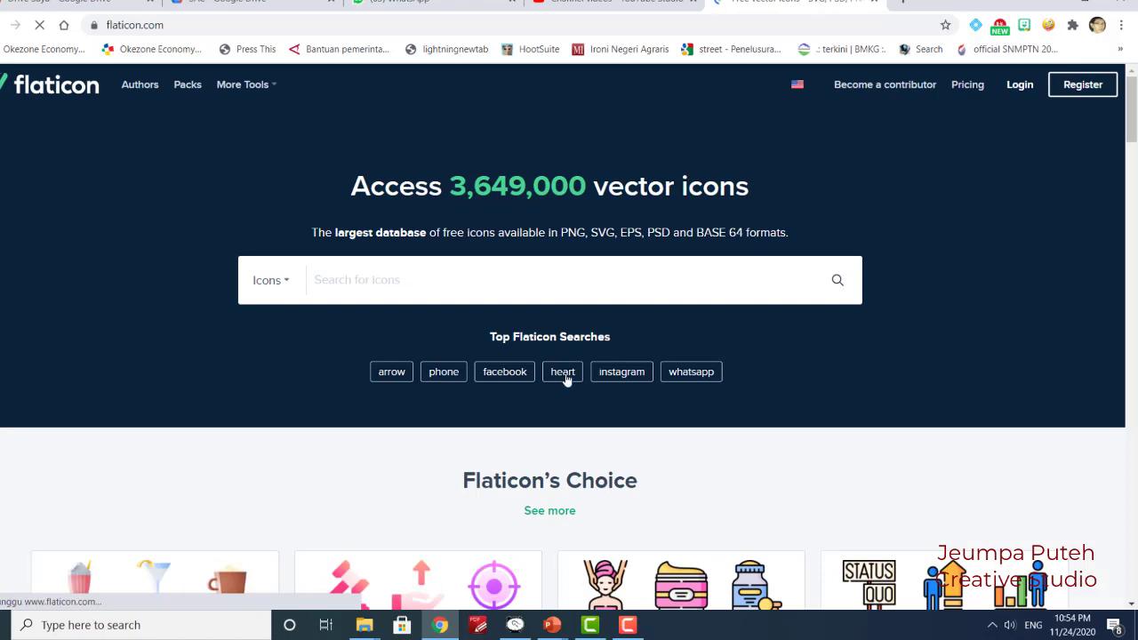
pyautogui.click(486, 266)
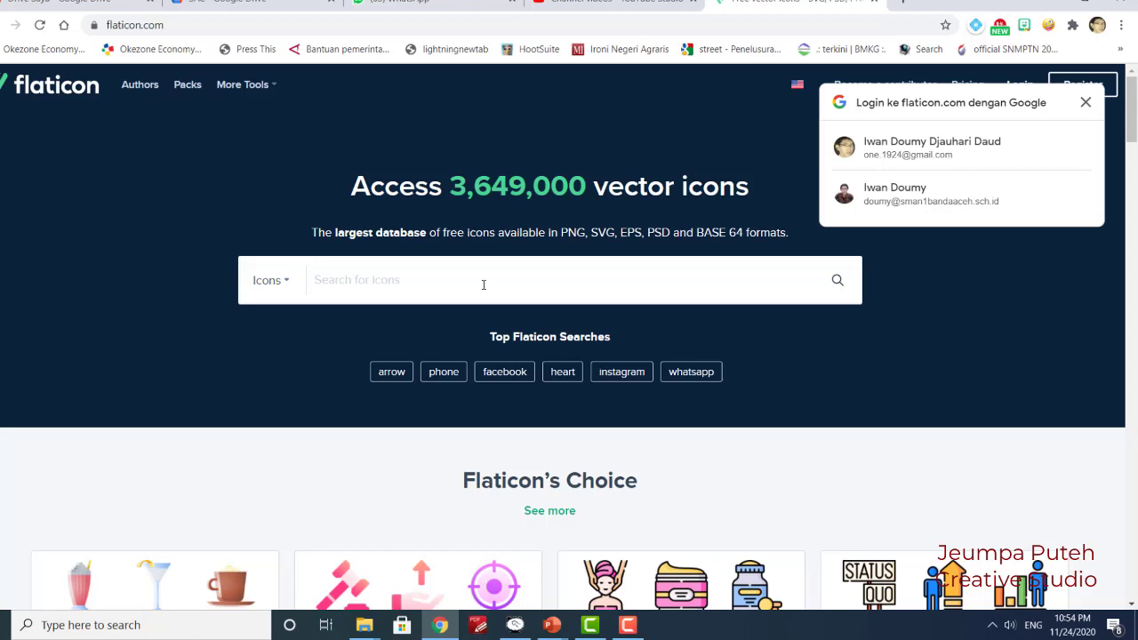
pyautogui.click(180, 28)
pyautogui.click(397, 268)
# Search Flaticon for 'educational' icons and scroll through the results grid
pyautogui.write('Edu')
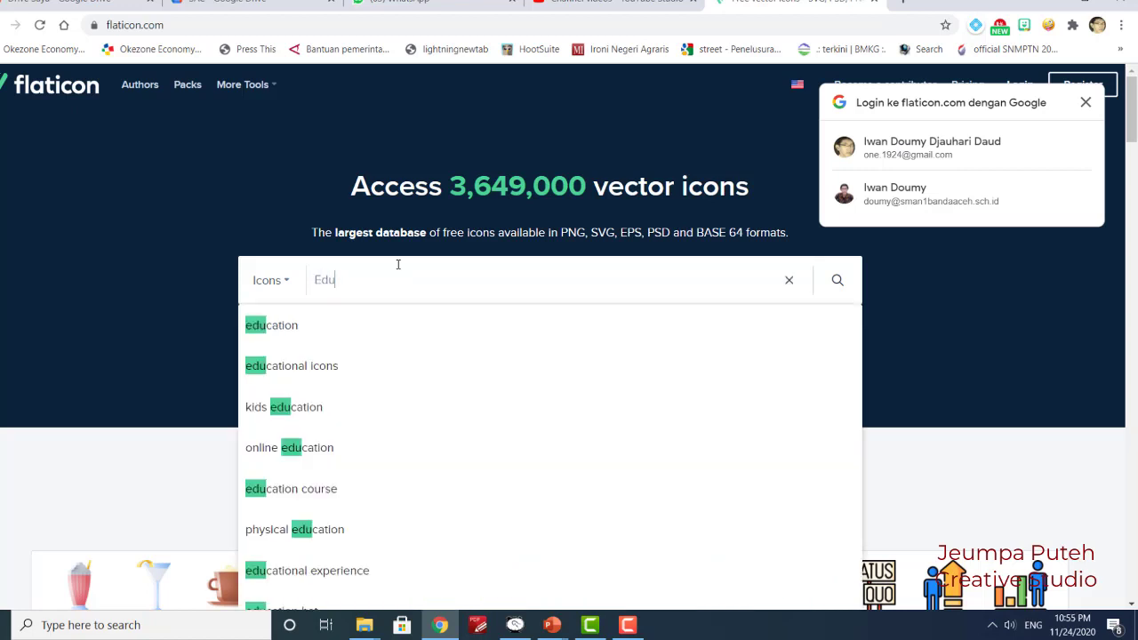
pyautogui.write('ca')
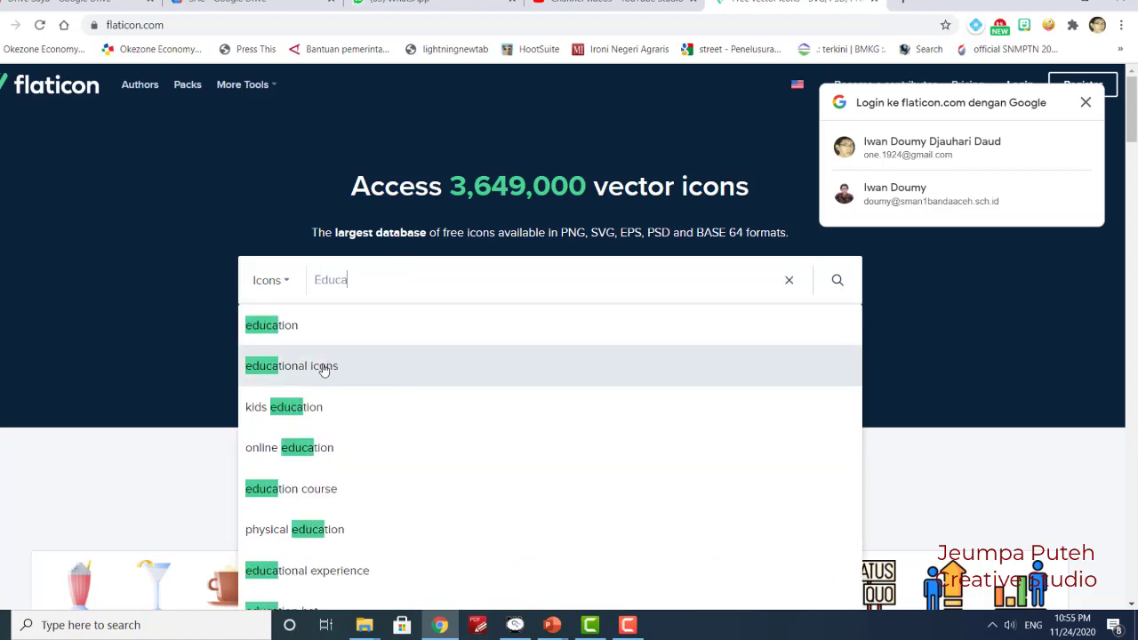
pyautogui.click(320, 366)
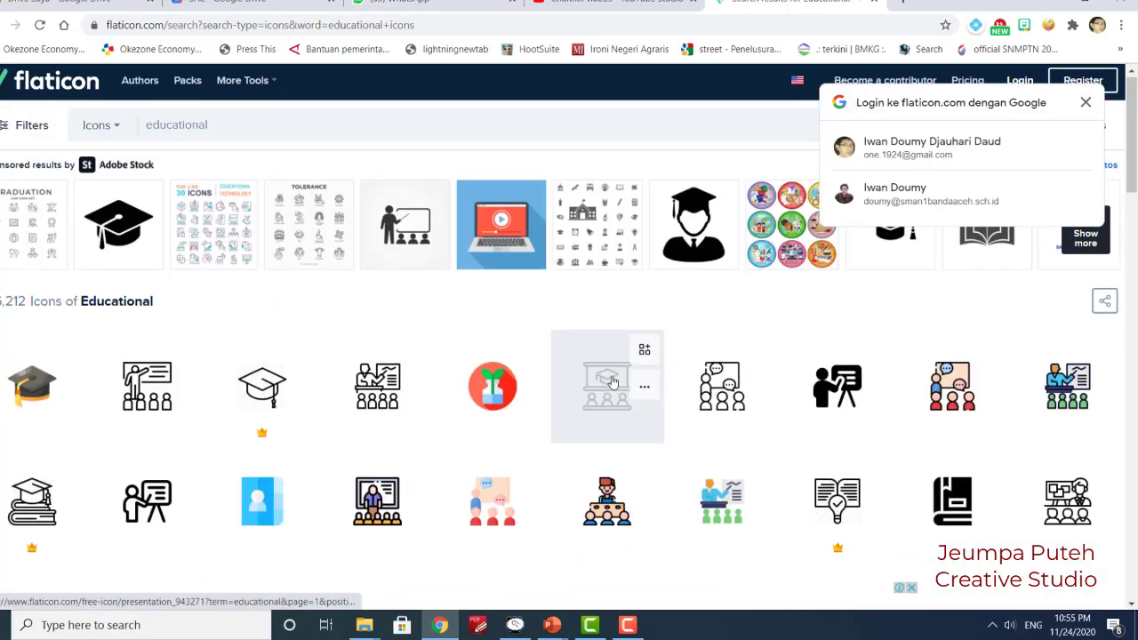
pyautogui.scroll(-3, 623, 373)
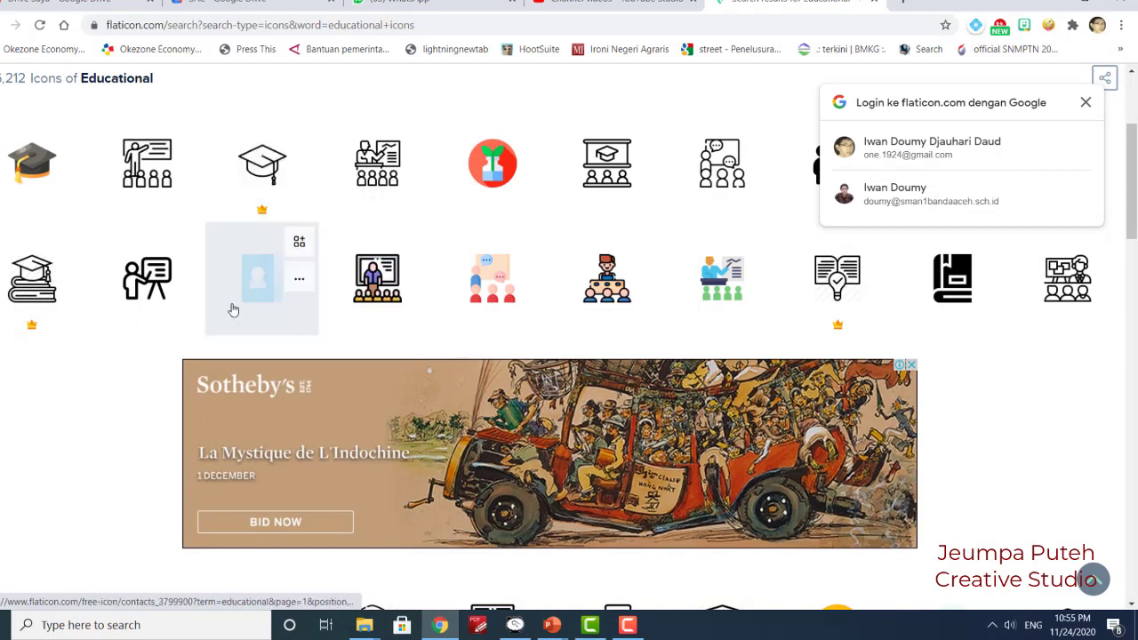
pyautogui.scroll(-2, 579, 152)
pyautogui.scroll(-2, 783, 230)
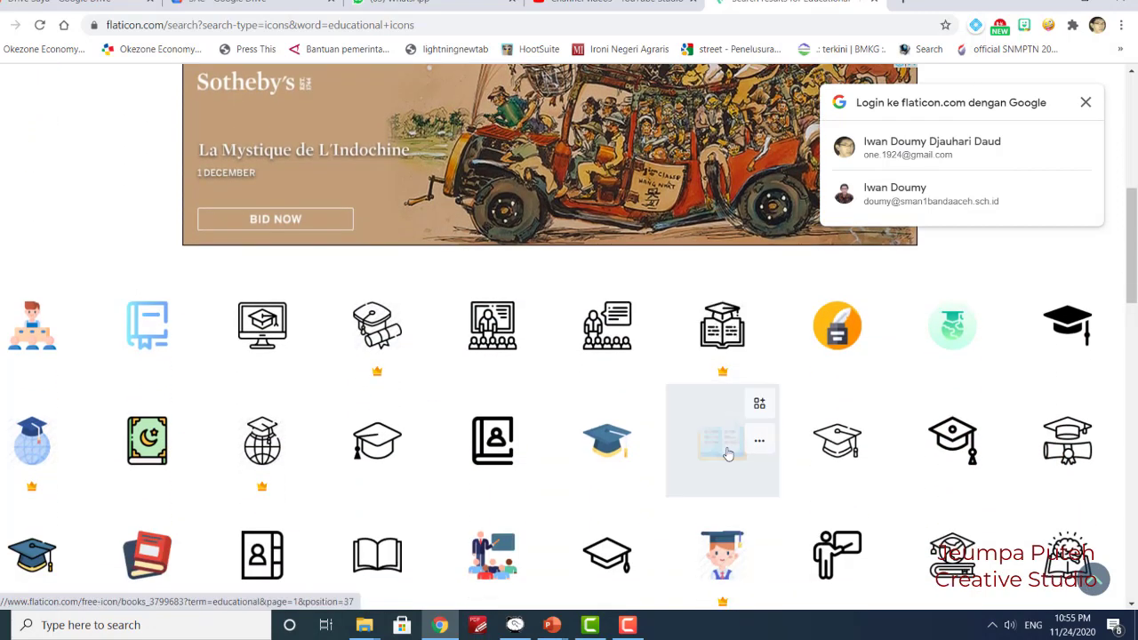
pyautogui.scroll(-3, 723, 445)
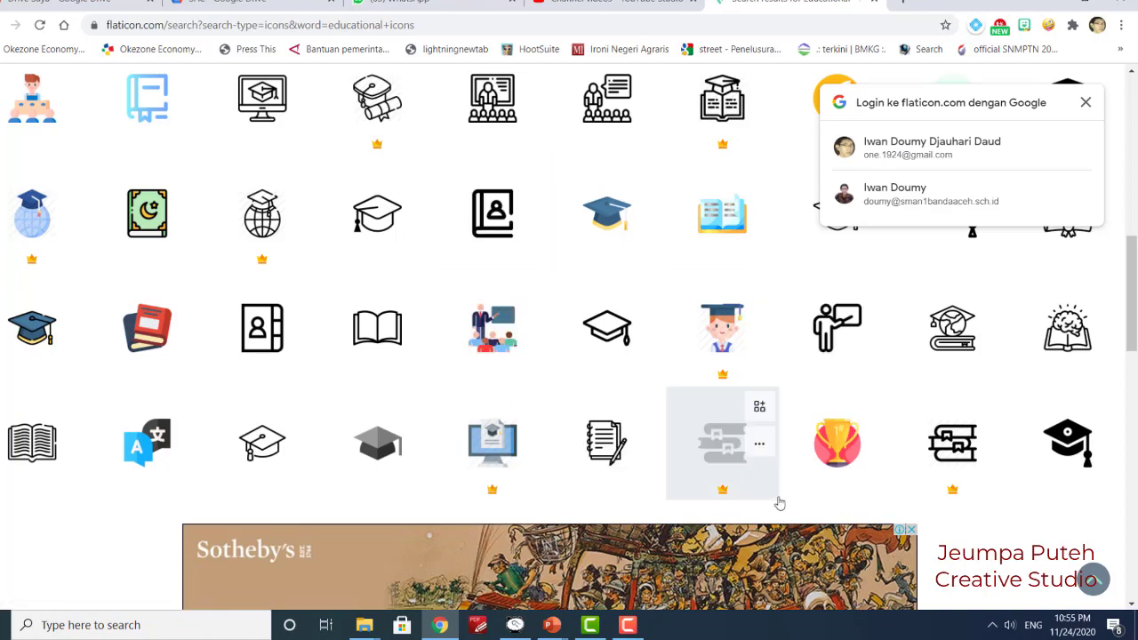
pyautogui.scroll(10, 743, 183)
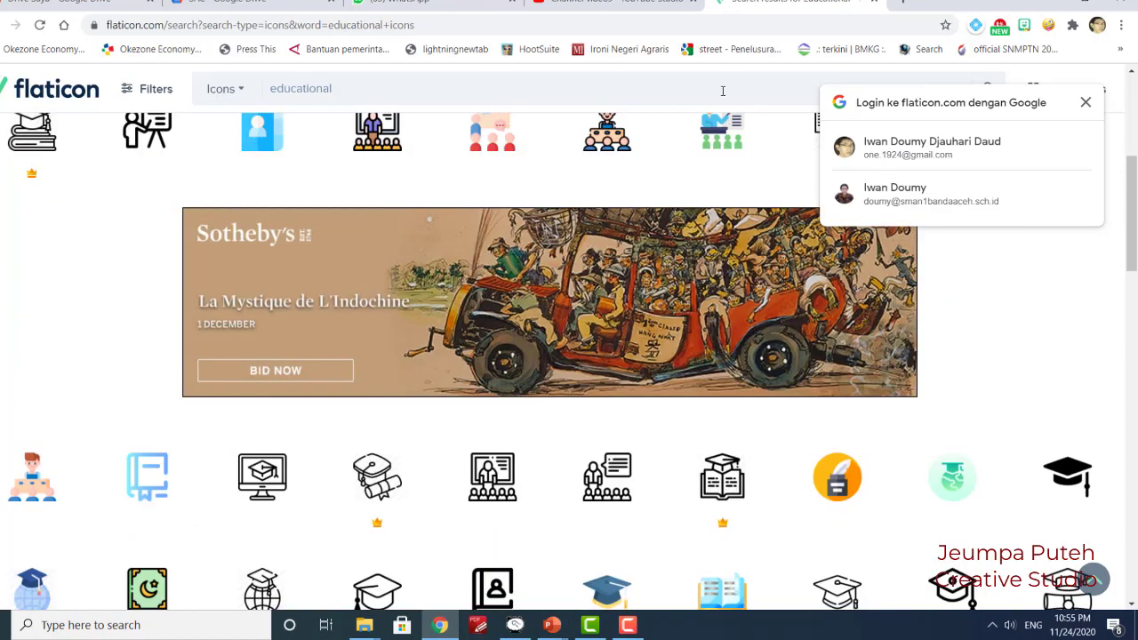
pyautogui.scroll(-3, 623, 440)
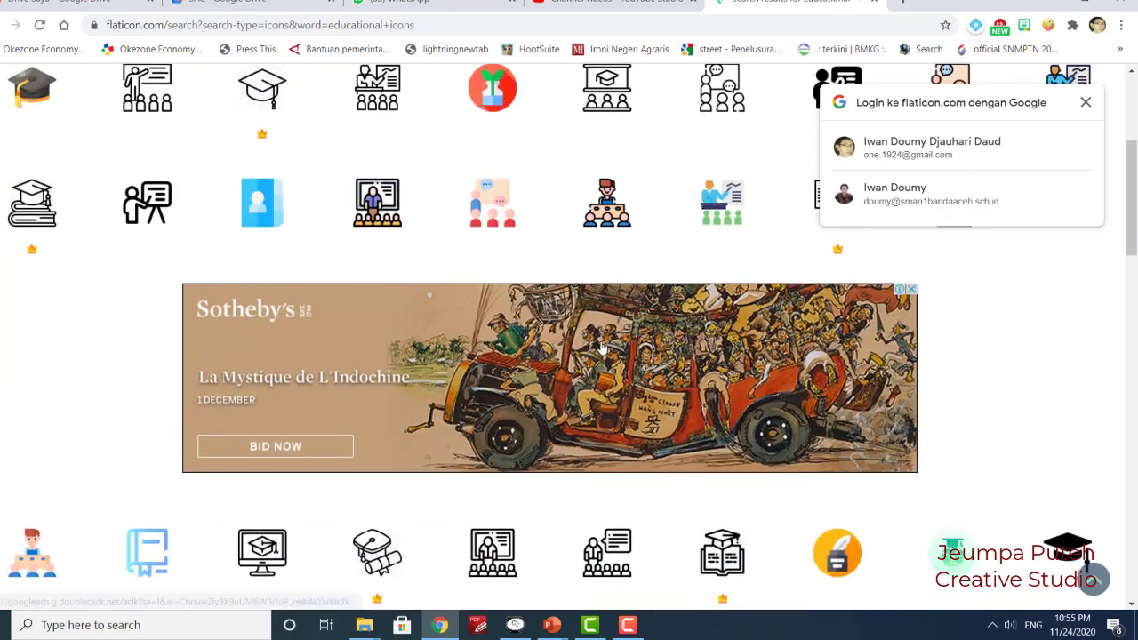
pyautogui.scroll(-3, 533, 427)
# Go up from the png window to the Aset folder and select 1632582-actions.zip
pyautogui.moveTo(365, 626)
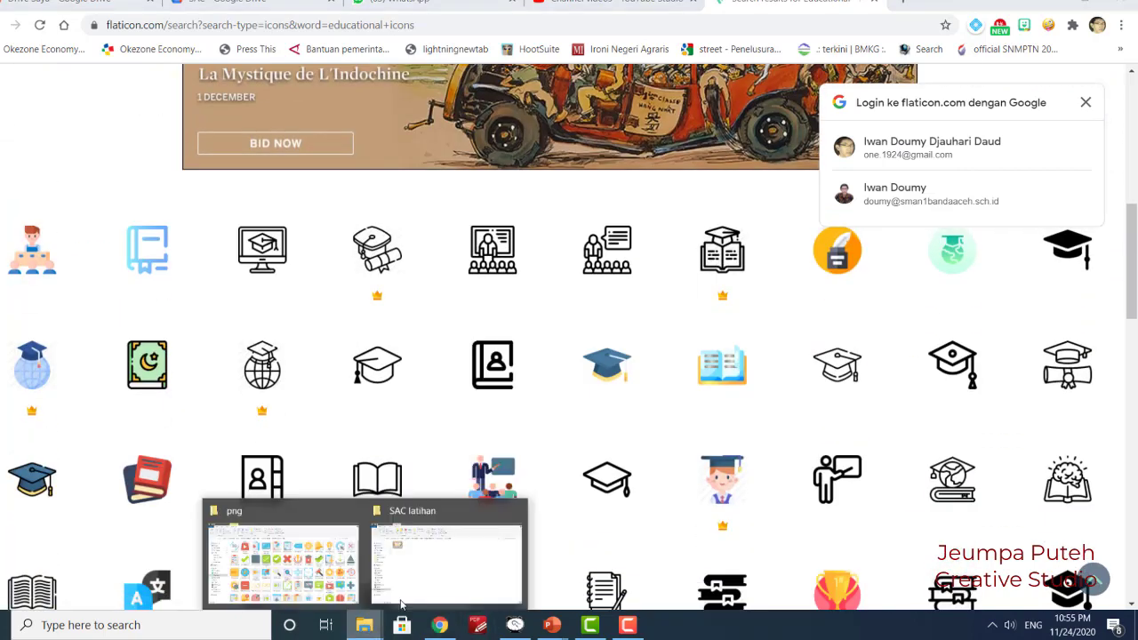
pyautogui.click(303, 575)
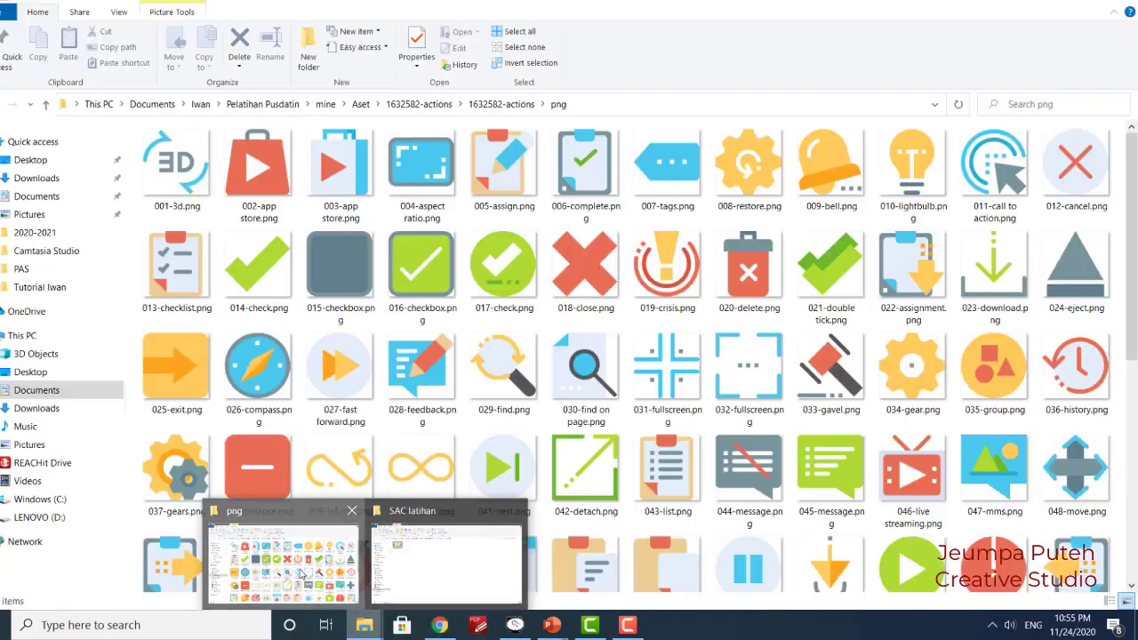
pyautogui.click(416, 104)
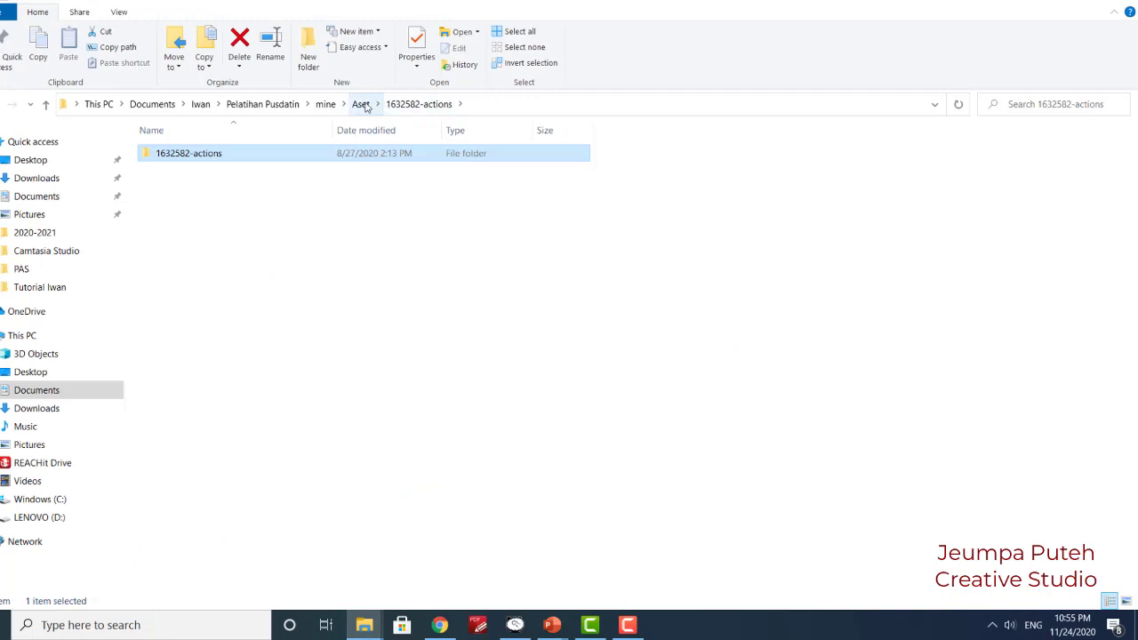
pyautogui.click(361, 104)
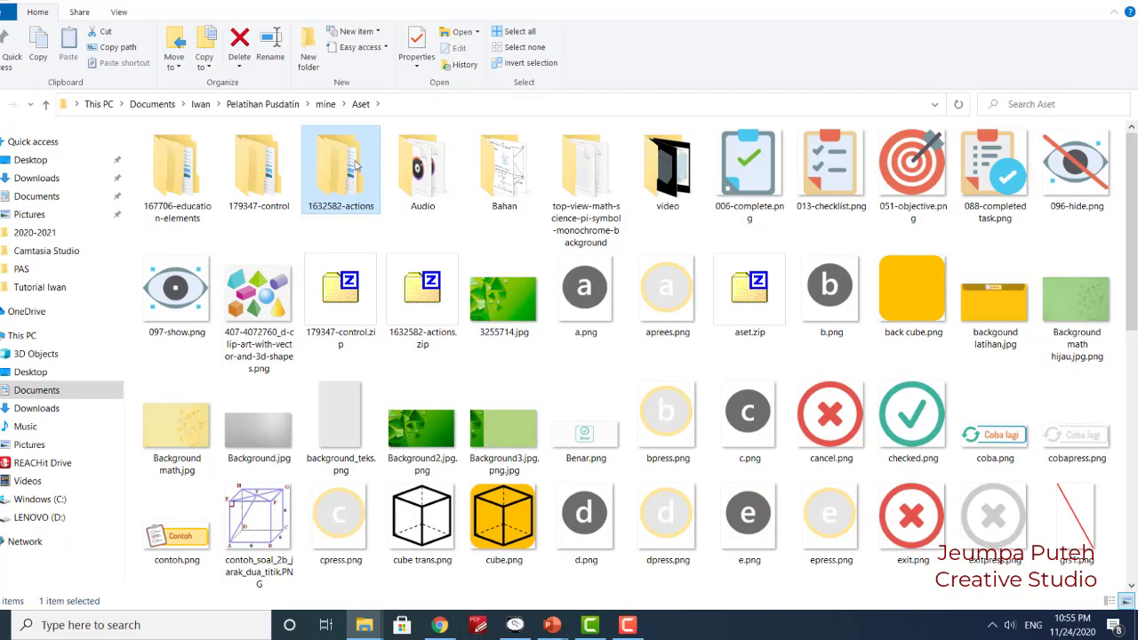
pyautogui.click(418, 320)
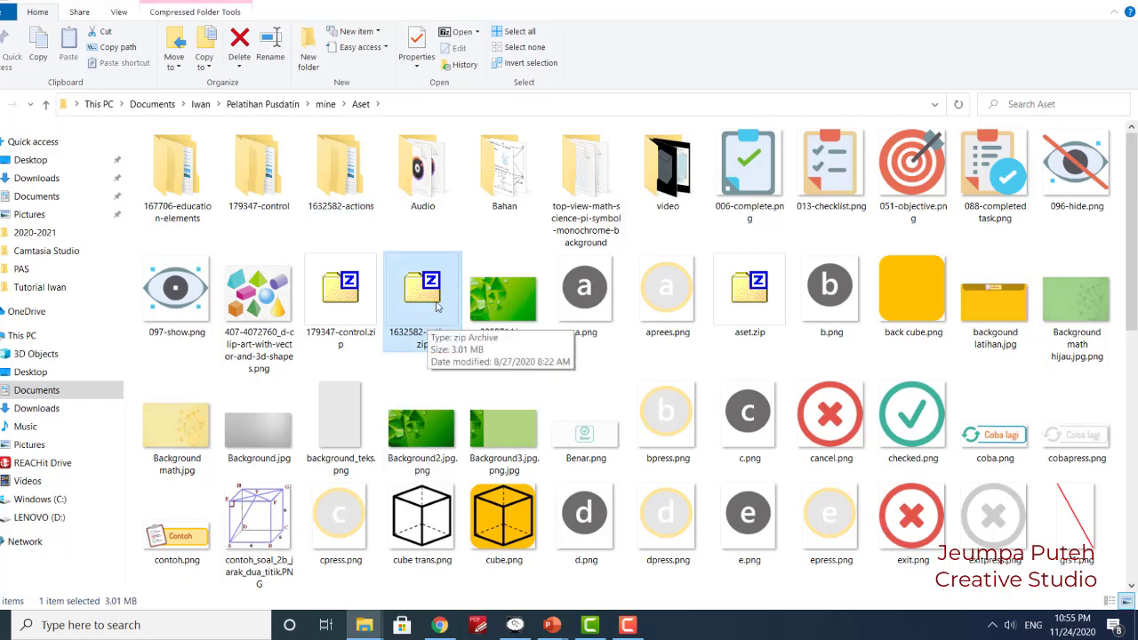
# Open the 1632582-actions folder, its inner folder and png, then browse the icons
pyautogui.doubleClick(351, 193)
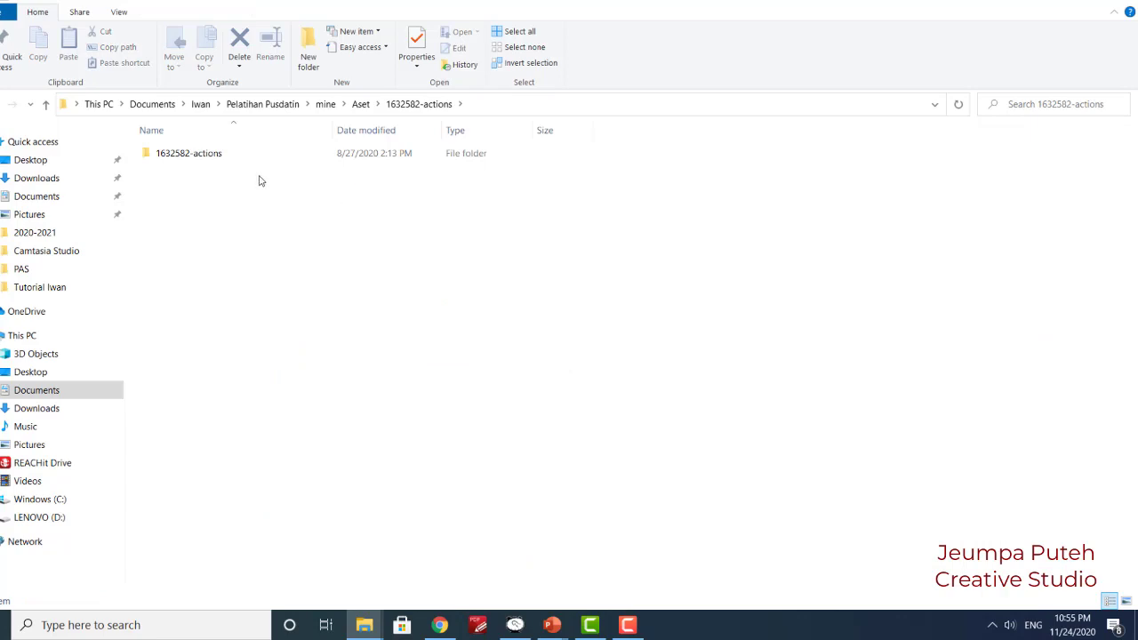
pyautogui.doubleClick(204, 158)
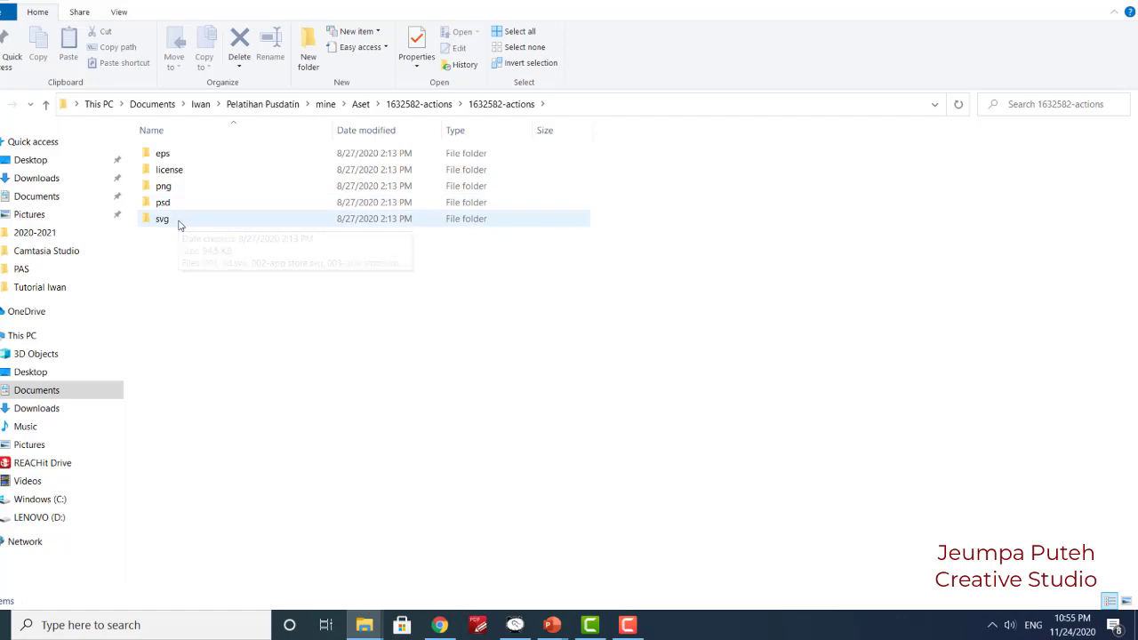
pyautogui.doubleClick(177, 188)
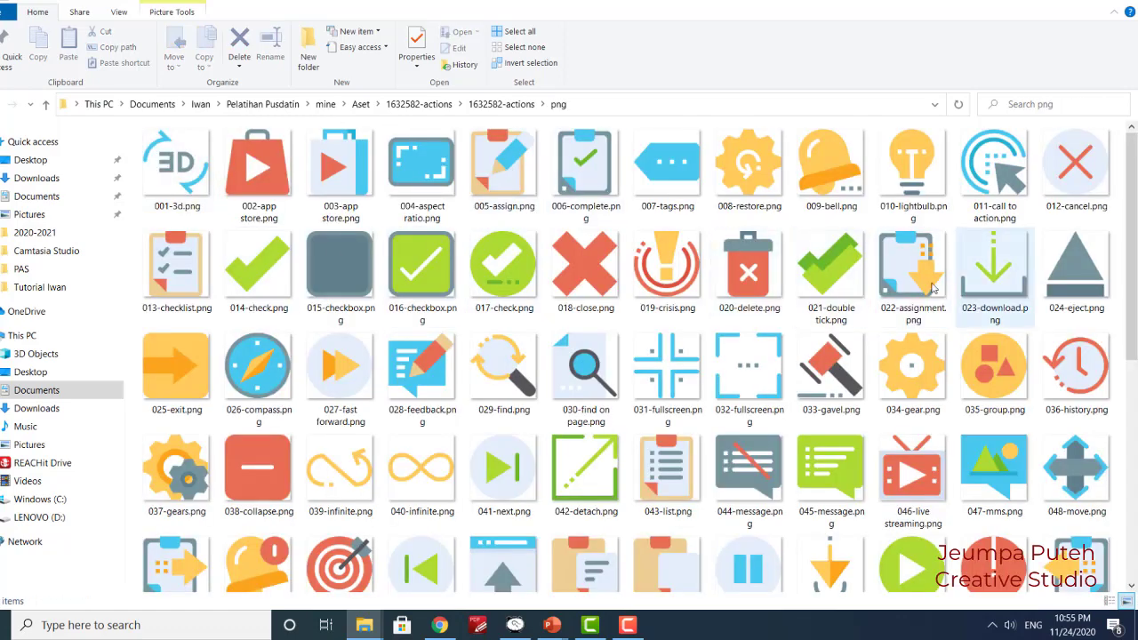
pyautogui.scroll(-5, 992, 285)
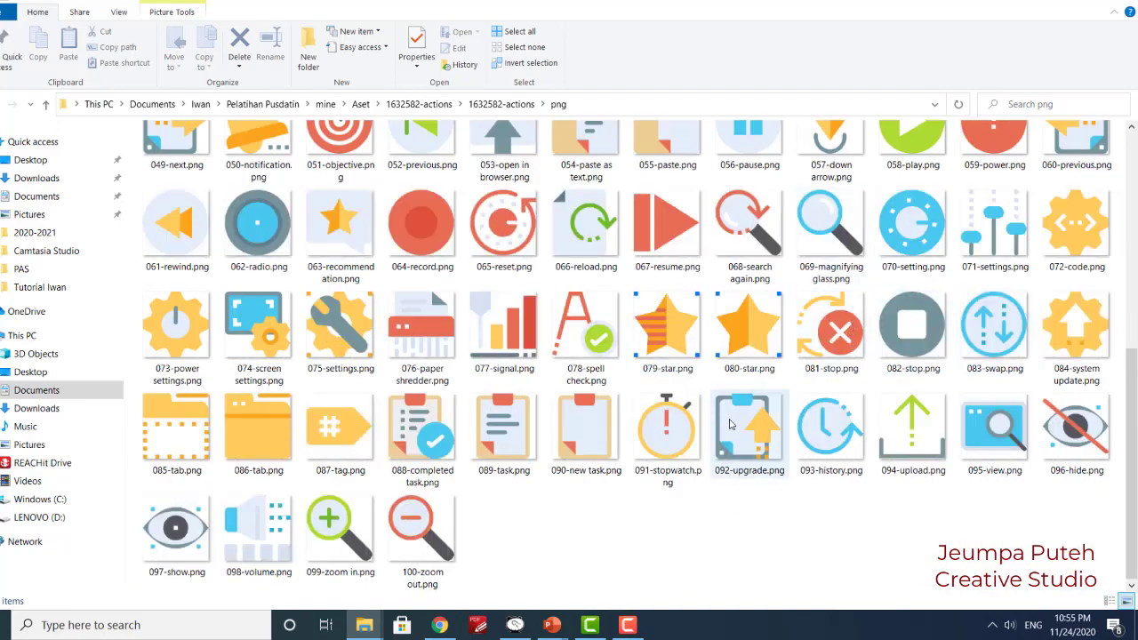
pyautogui.scroll(5, 734, 481)
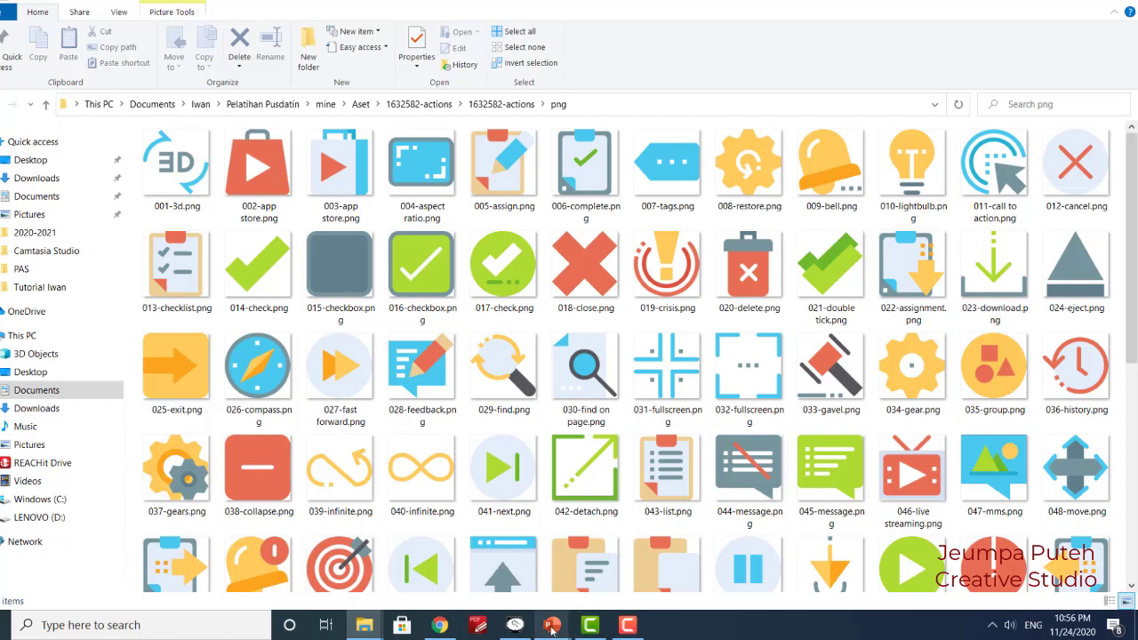
# Return to the presentation and select the last slide, slide 20
pyautogui.moveTo(552, 628)
pyautogui.click(622, 569)
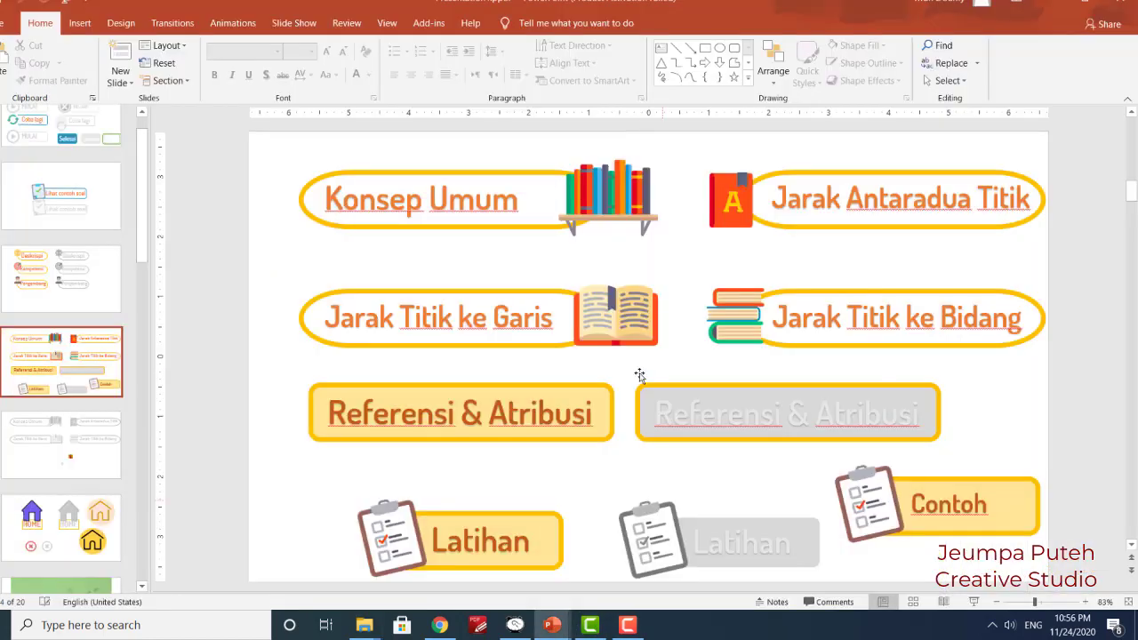
pyautogui.scroll(-2, 764, 322)
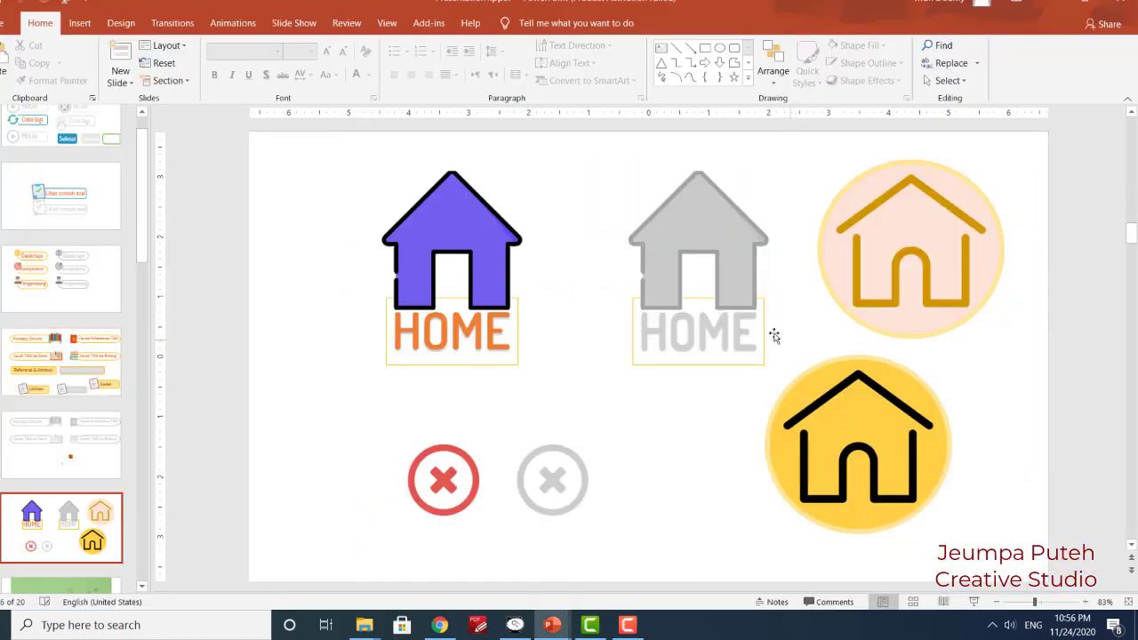
pyautogui.scroll(-1, 254, 528)
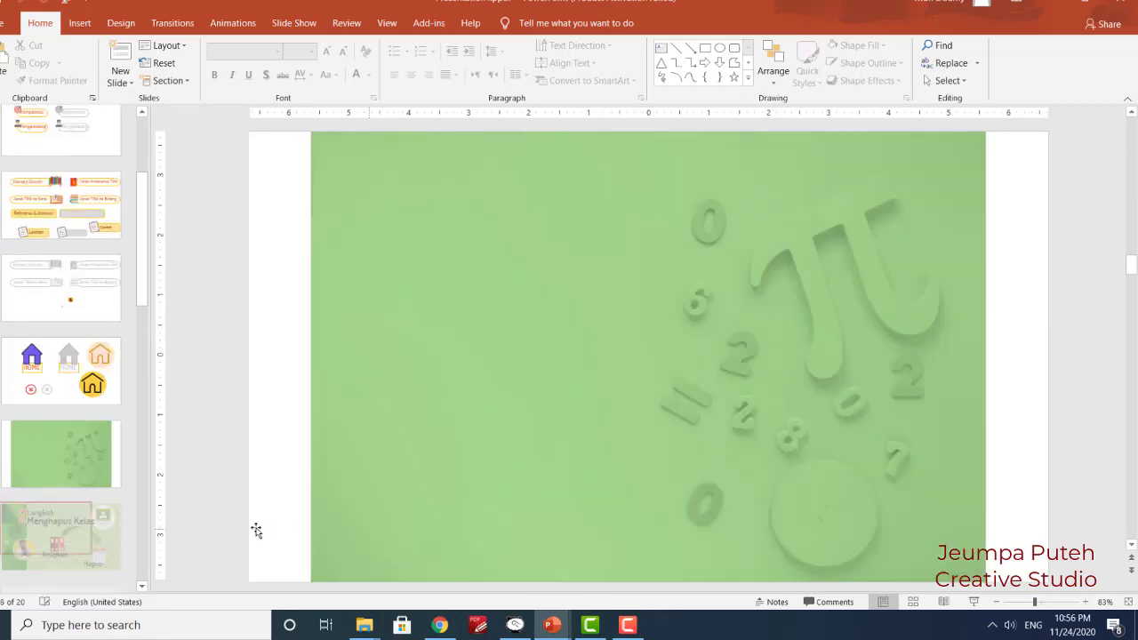
pyautogui.scroll(-3, 191, 526)
pyautogui.scroll(-4, 191, 526)
pyautogui.scroll(-2, 191, 527)
pyautogui.scroll(-3, 98, 529)
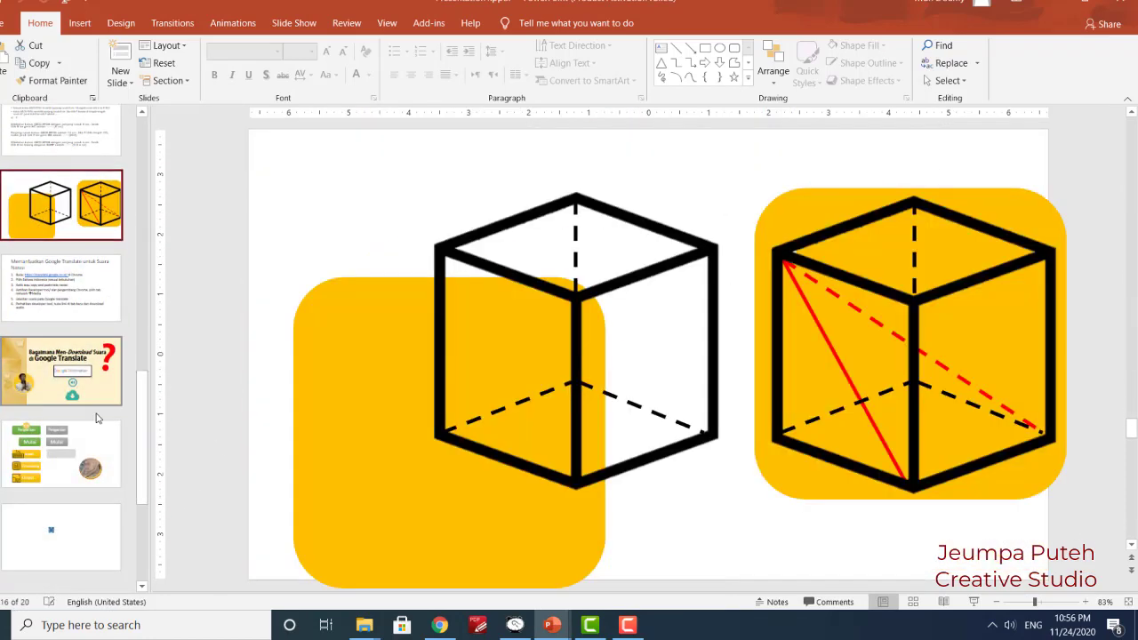
pyautogui.click(98, 529)
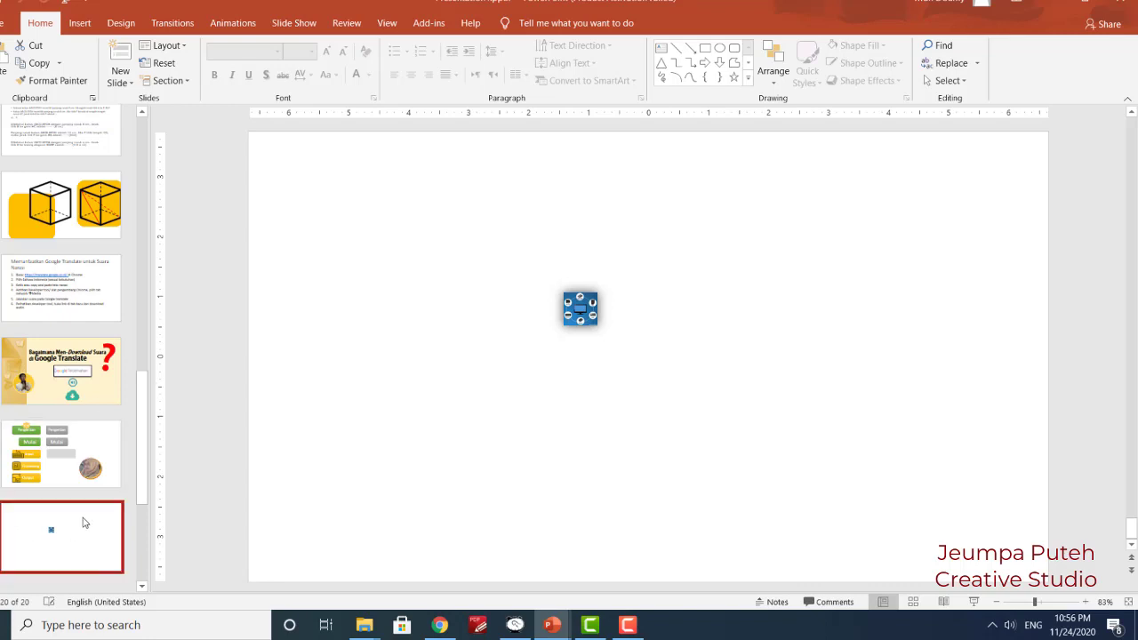
# Add a new slide 21 and delete both its placeholders to leave it blank
pyautogui.press('Return')
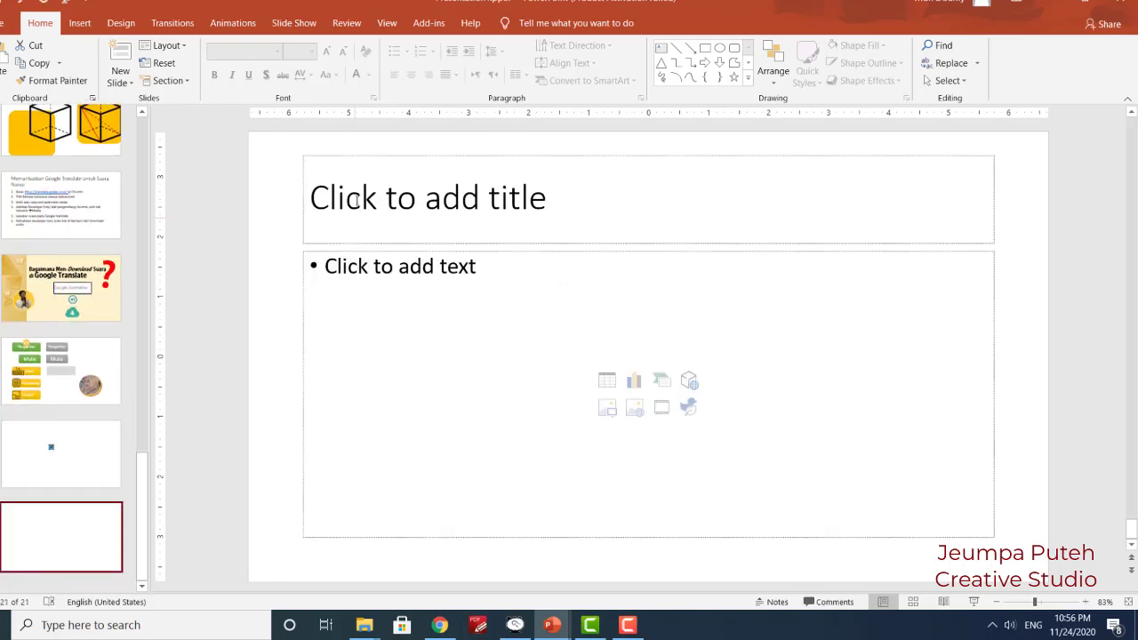
pyautogui.moveTo(262, 144); pyautogui.dragTo(1089, 577)
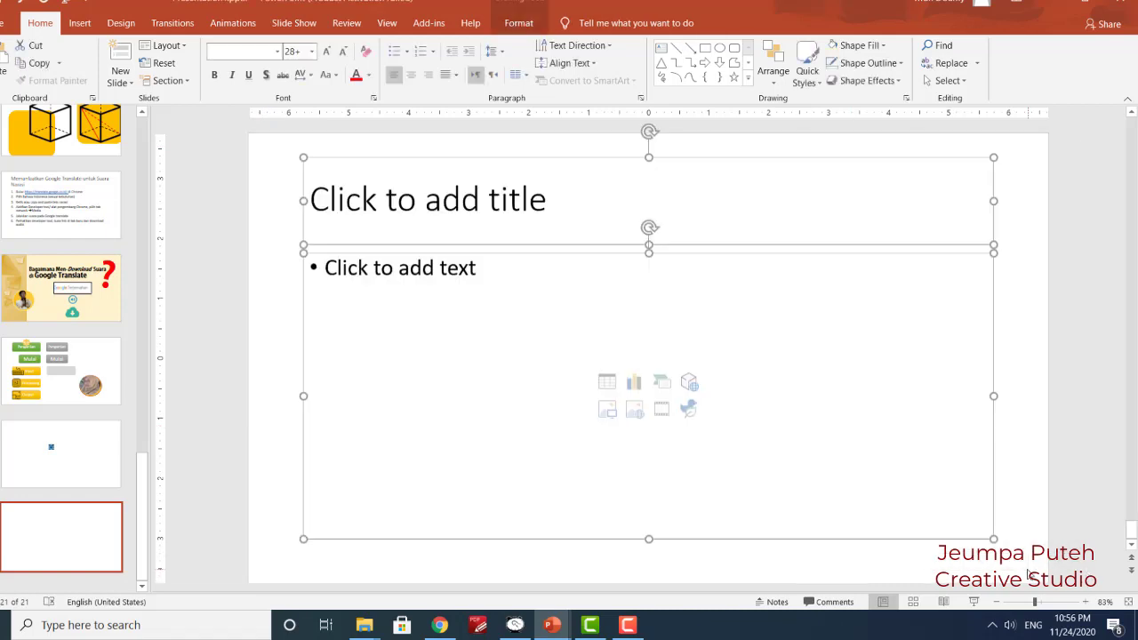
pyautogui.press('Delete')
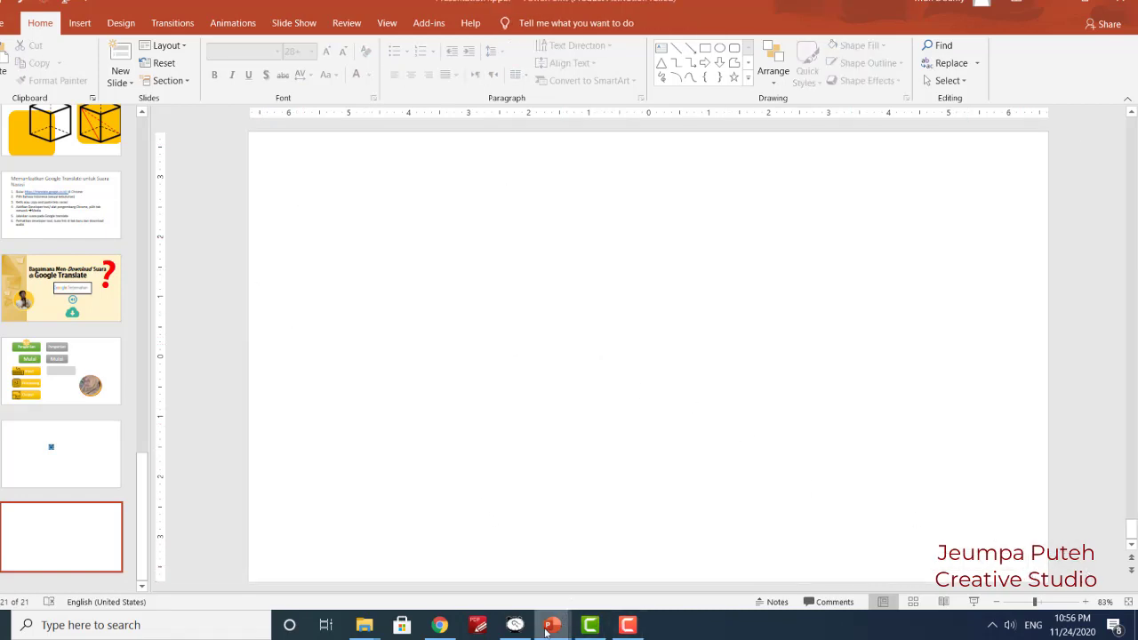
# Find the 006-complete.png clipboard icon in the png folder and copy it
pyautogui.moveTo(547, 630)
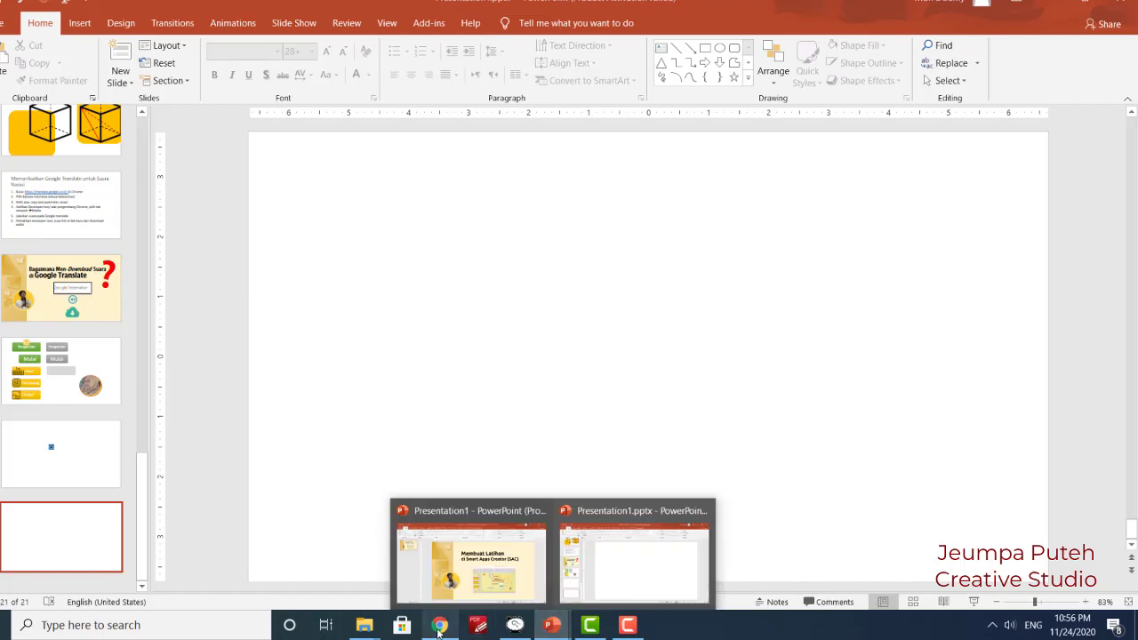
pyautogui.click(440, 627)
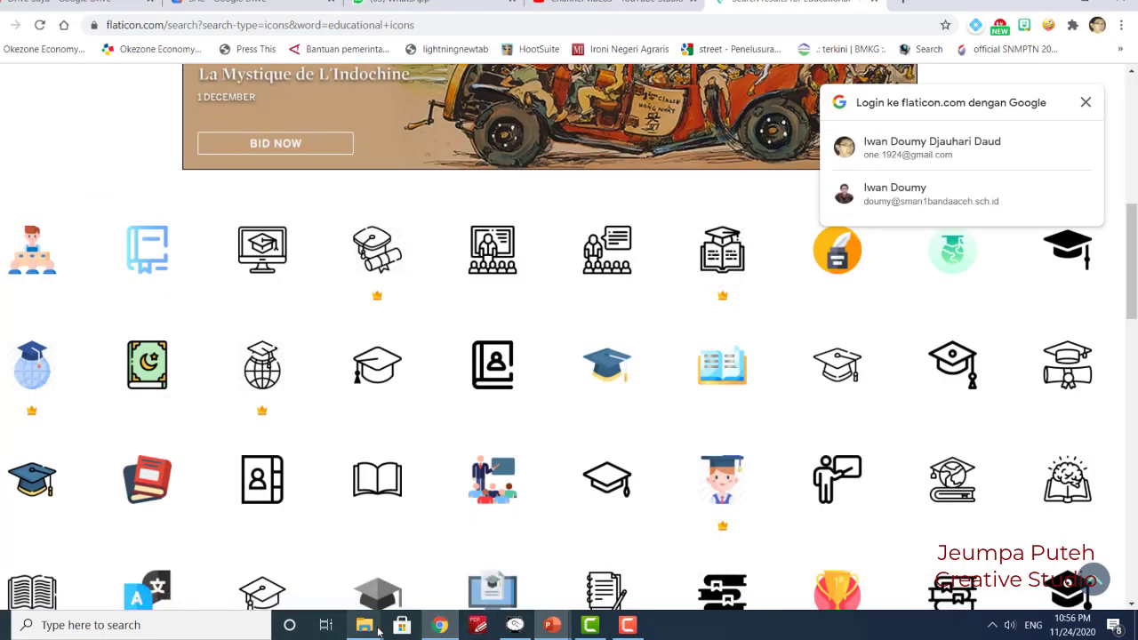
pyautogui.moveTo(365, 626)
pyautogui.click(302, 576)
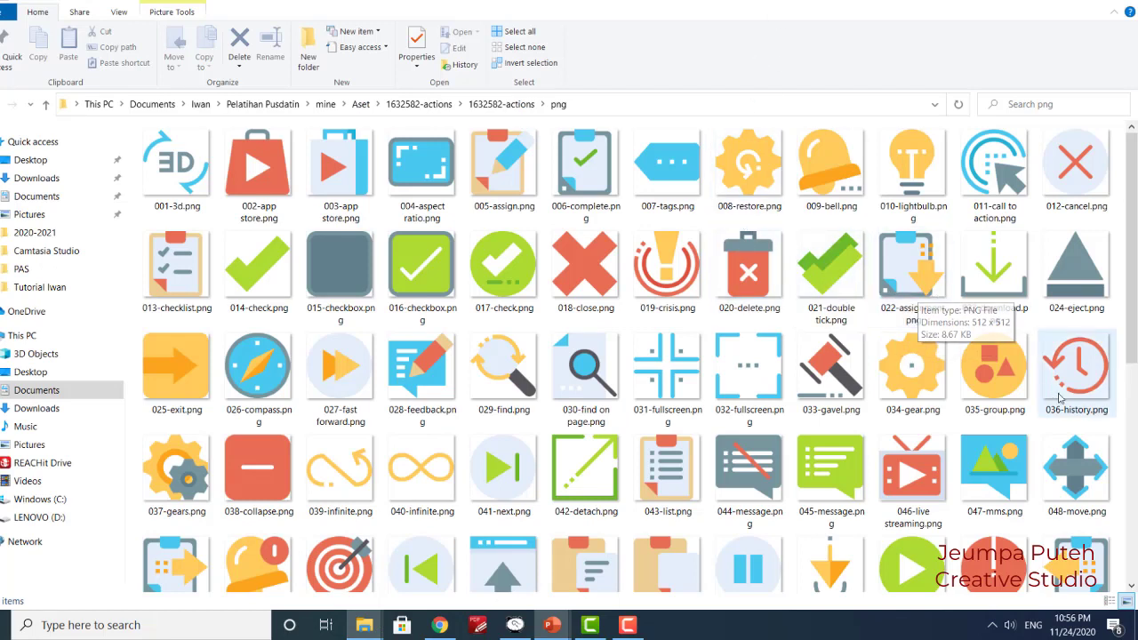
pyautogui.scroll(-2, 1011, 484)
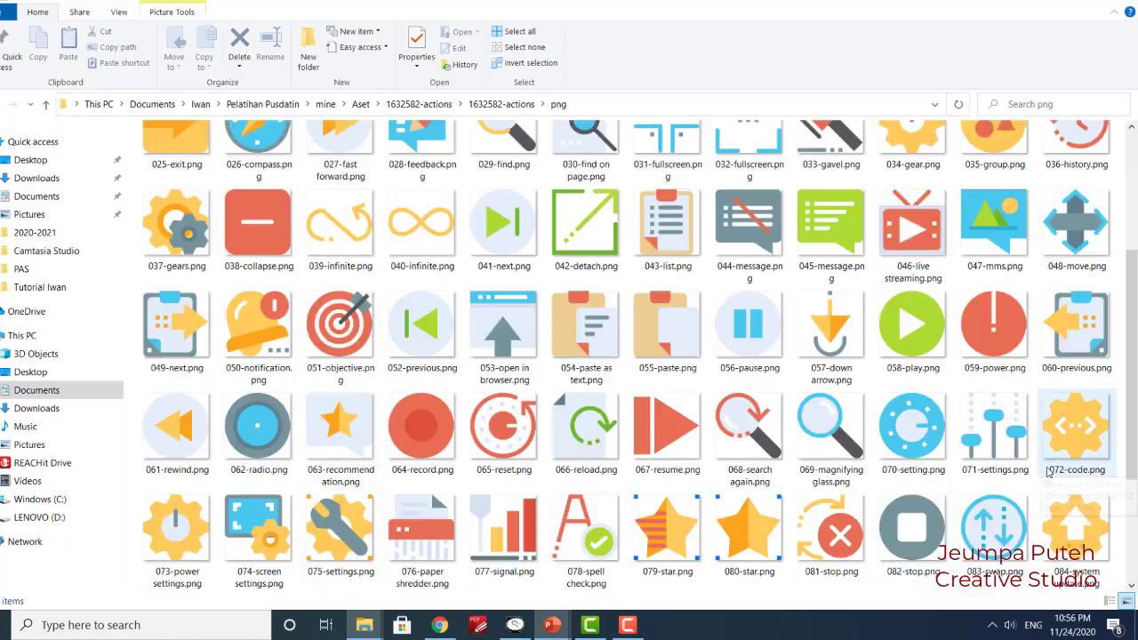
pyautogui.scroll(-2, 941, 509)
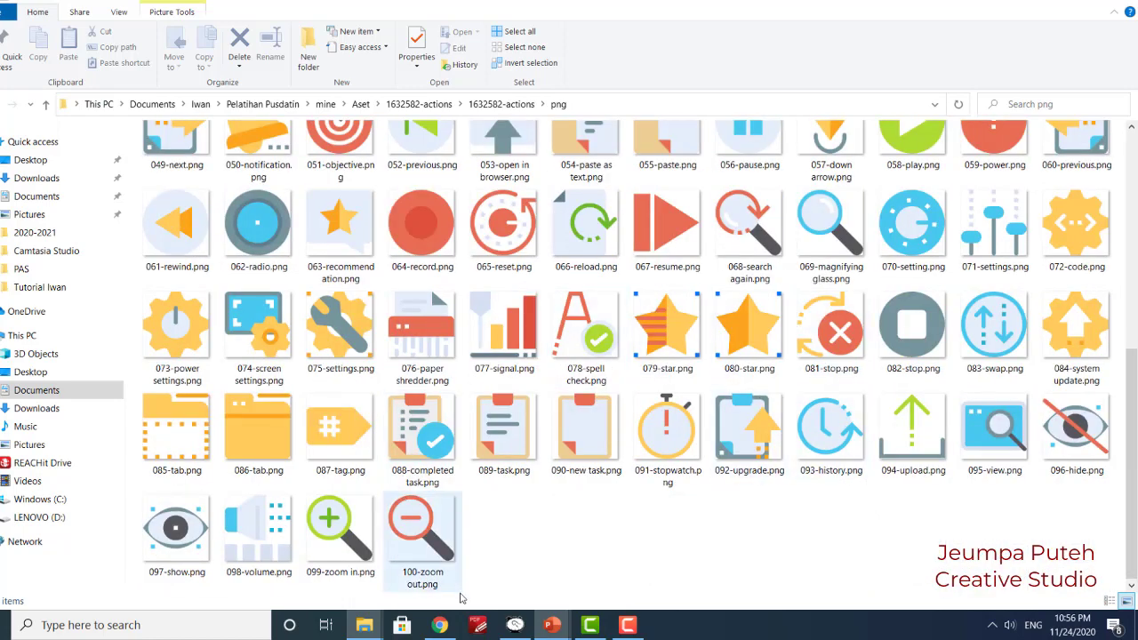
pyautogui.scroll(4, 250, 320)
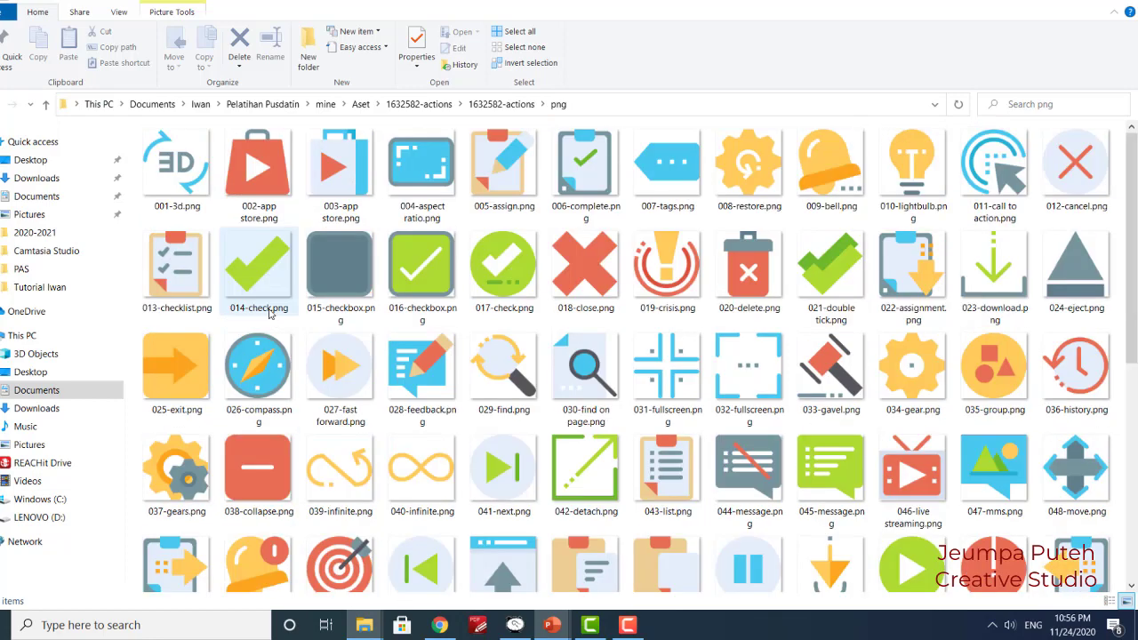
pyautogui.click(281, 277)
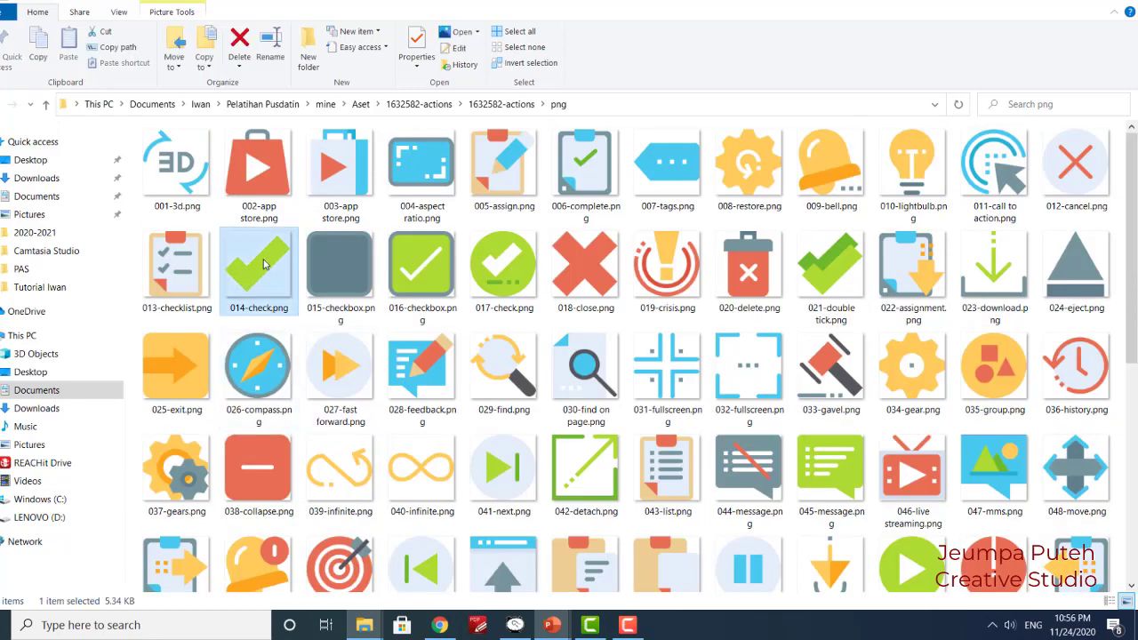
pyautogui.click(584, 169)
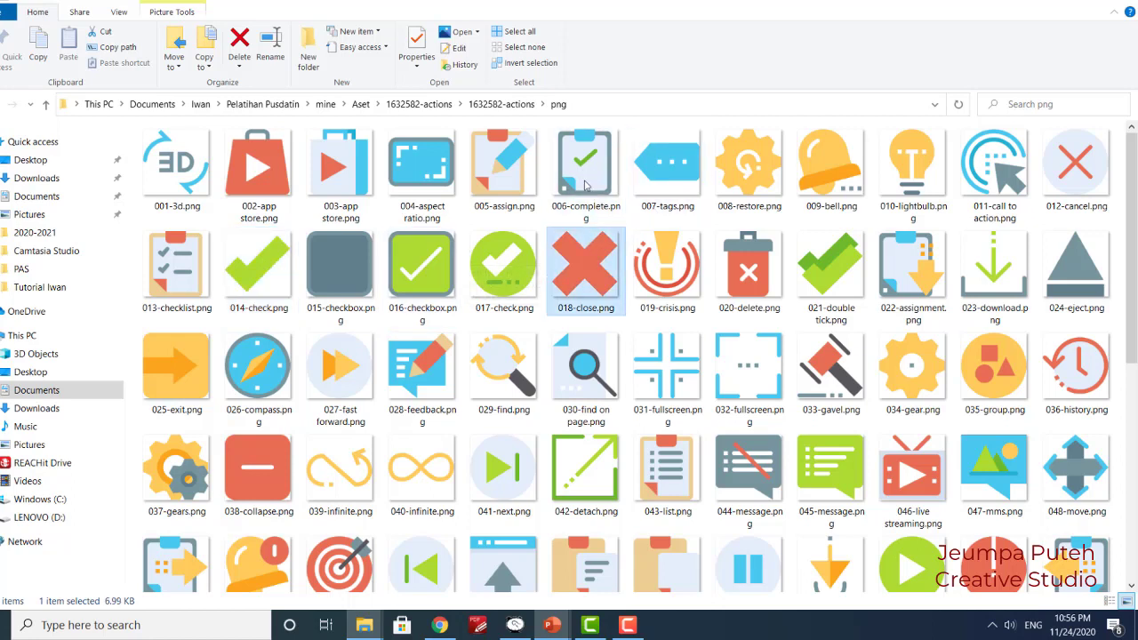
pyautogui.hotkey('ctrl', 'c')
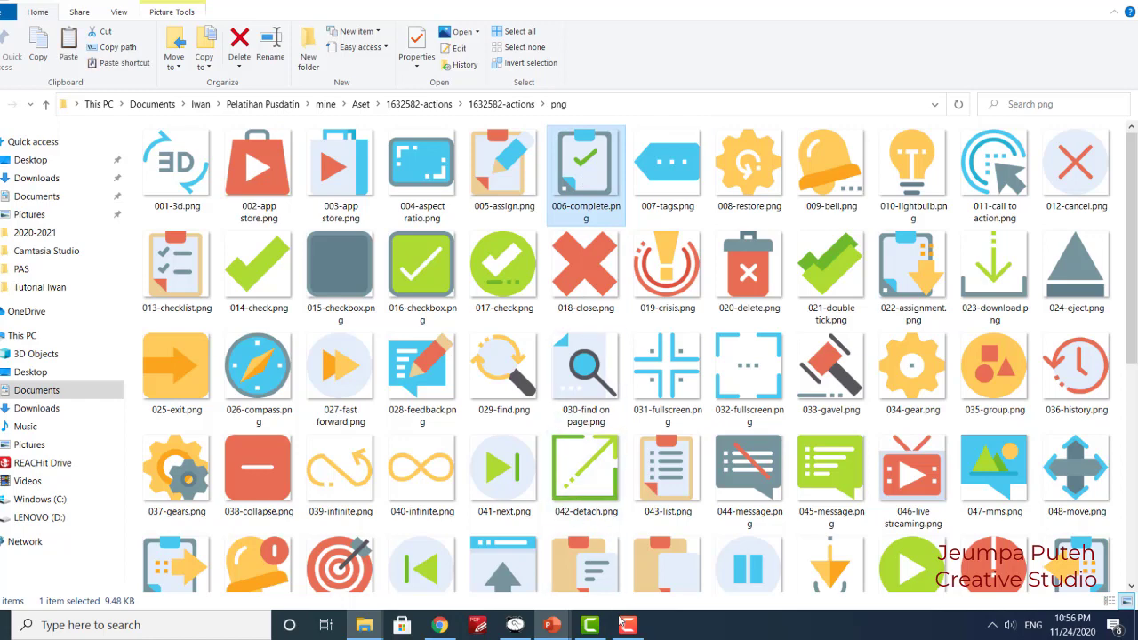
# Paste the clipboard-check icon onto slide 21 and shrink it to 1.23 inches square
pyautogui.moveTo(547, 629)
pyautogui.click(626, 574)
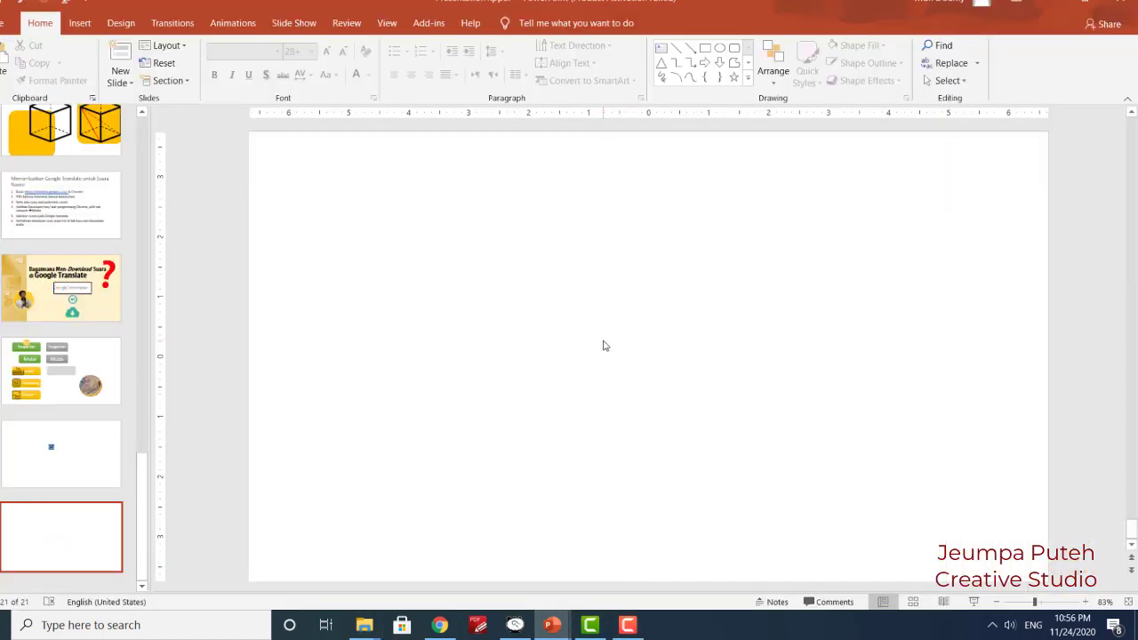
pyautogui.hotkey('ctrl', 'v')
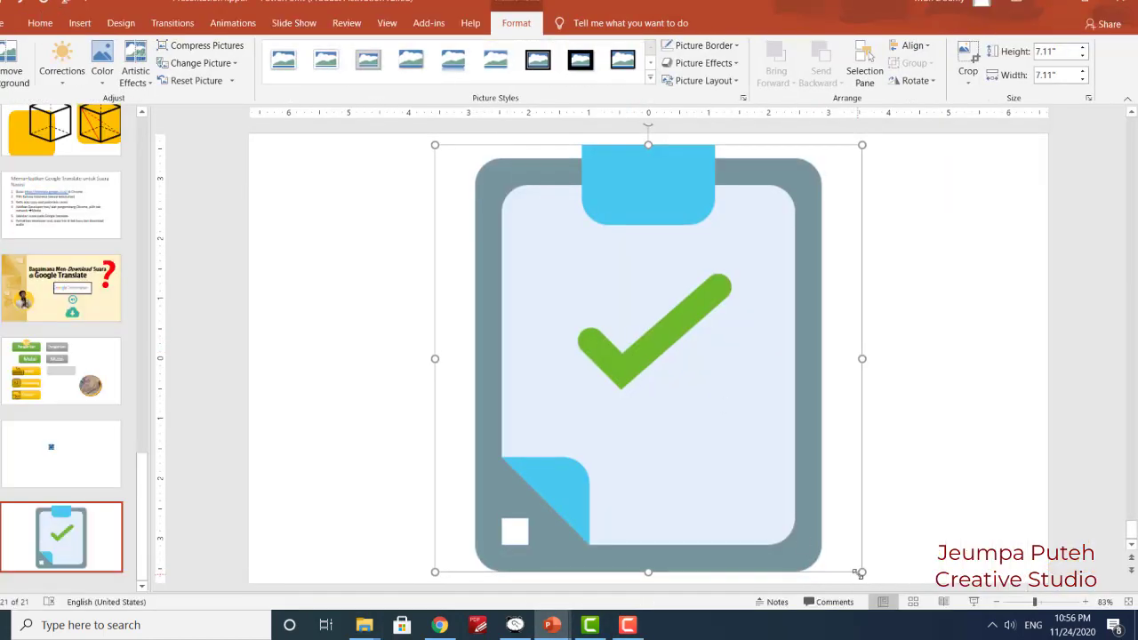
pyautogui.moveTo(859, 573)
pyautogui.mouseDown()
pyautogui.moveTo(801, 494)
pyautogui.moveTo(506, 221)
pyautogui.moveTo(434, 306)
pyautogui.mouseUp()
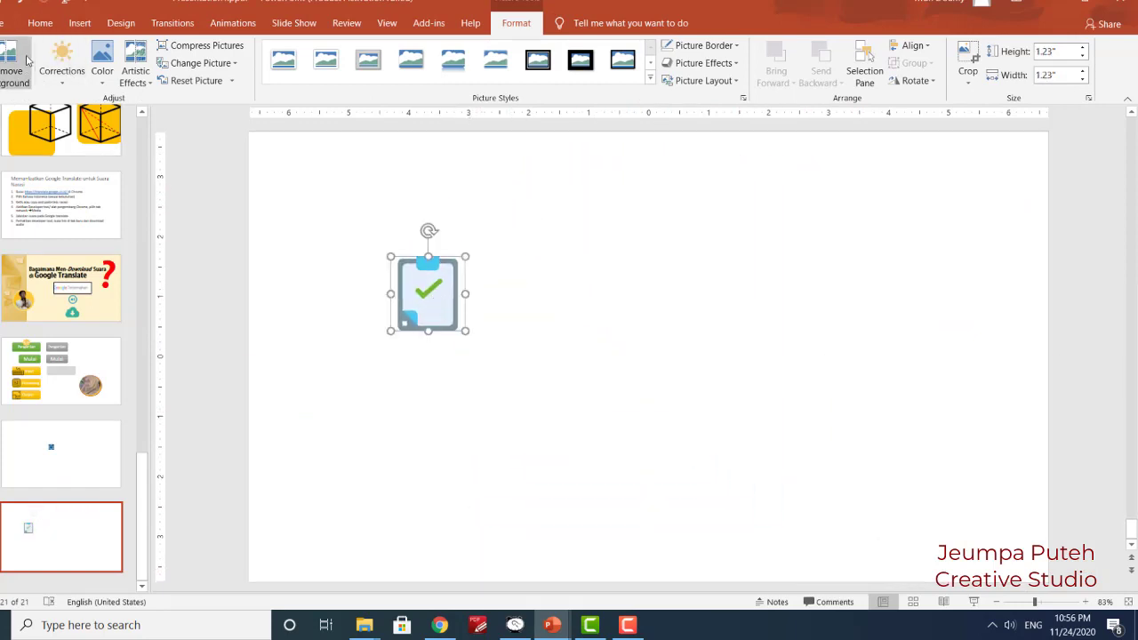
pyautogui.click(81, 27)
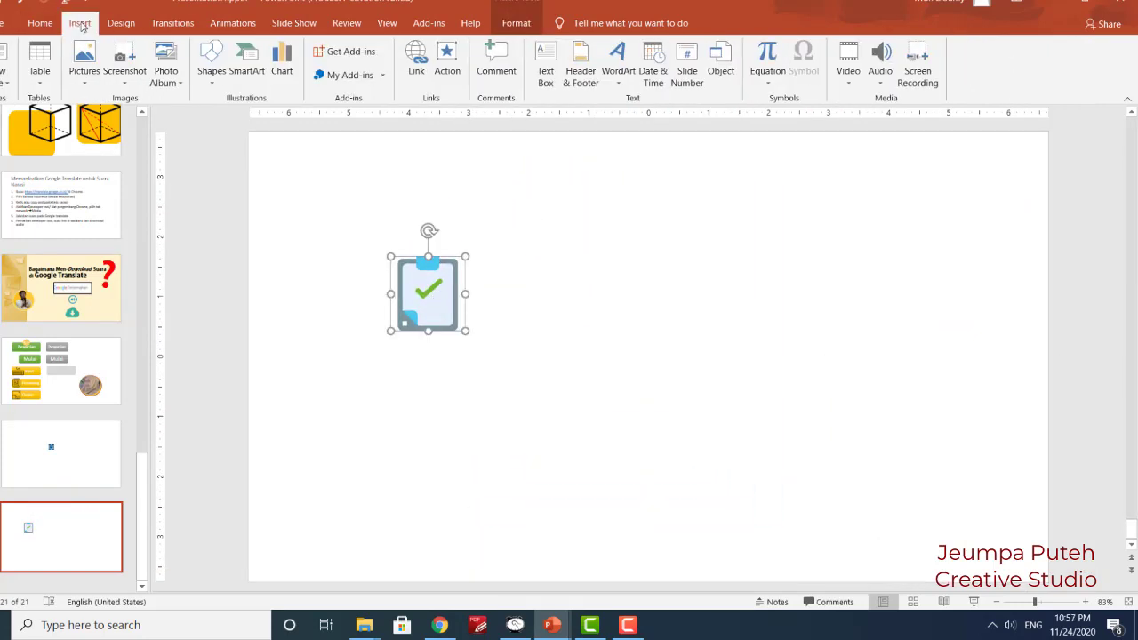
# Draw a long rectangle to the right of the clipboard icon
pyautogui.click(212, 78)
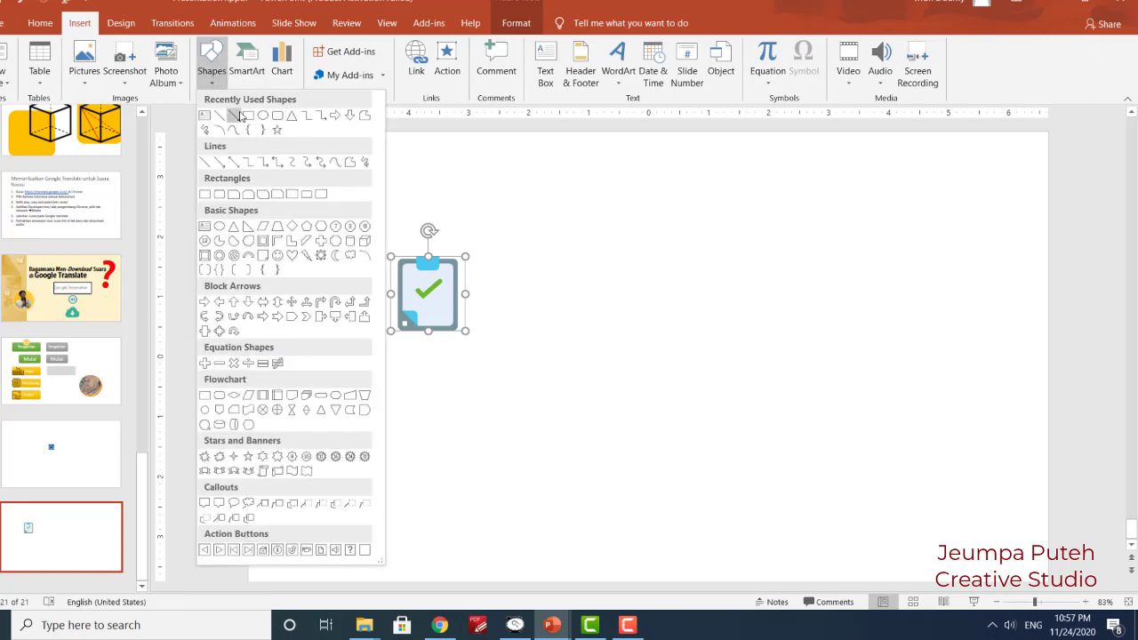
pyautogui.click(248, 117)
pyautogui.moveTo(445, 291); pyautogui.dragTo(698, 331)
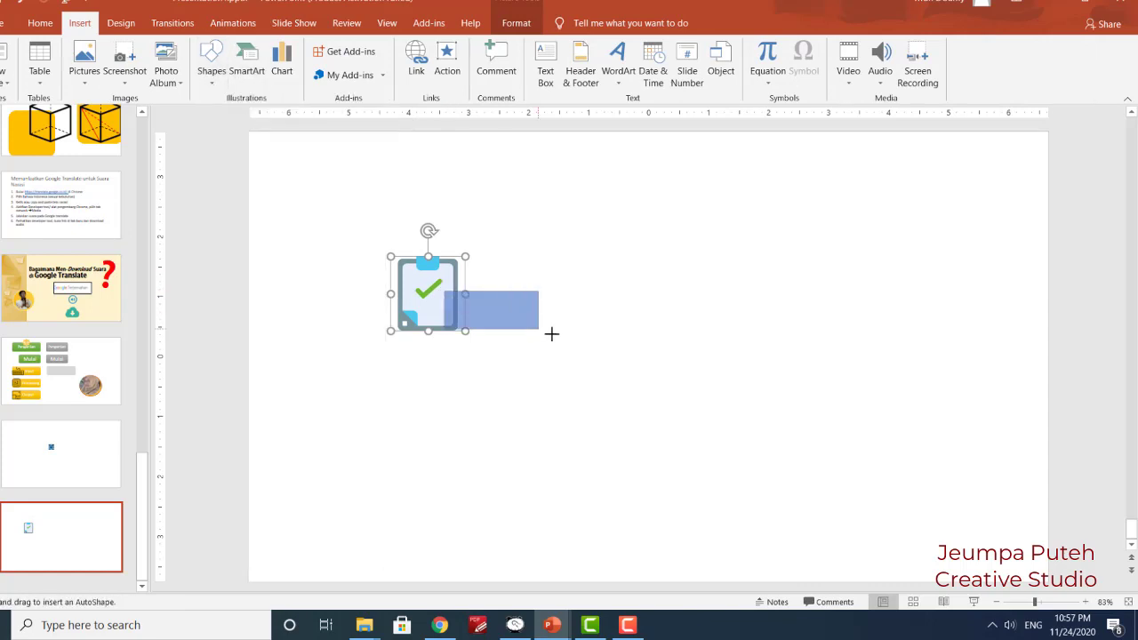
pyautogui.moveTo(632, 315)
pyautogui.mouseDown()
pyautogui.moveTo(628, 337)
pyautogui.moveTo(625, 302)
pyautogui.mouseUp()
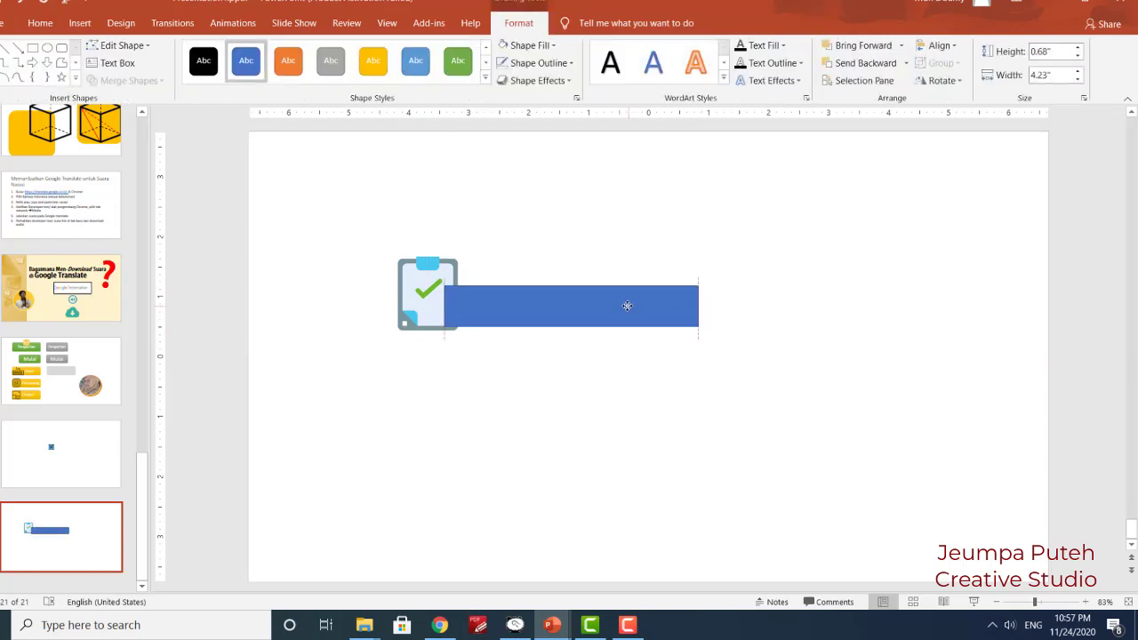
# Give the rectangle no fill and a 6 pt red outline, then nudge it against the icon
pyautogui.click(555, 47)
pyautogui.click(526, 208)
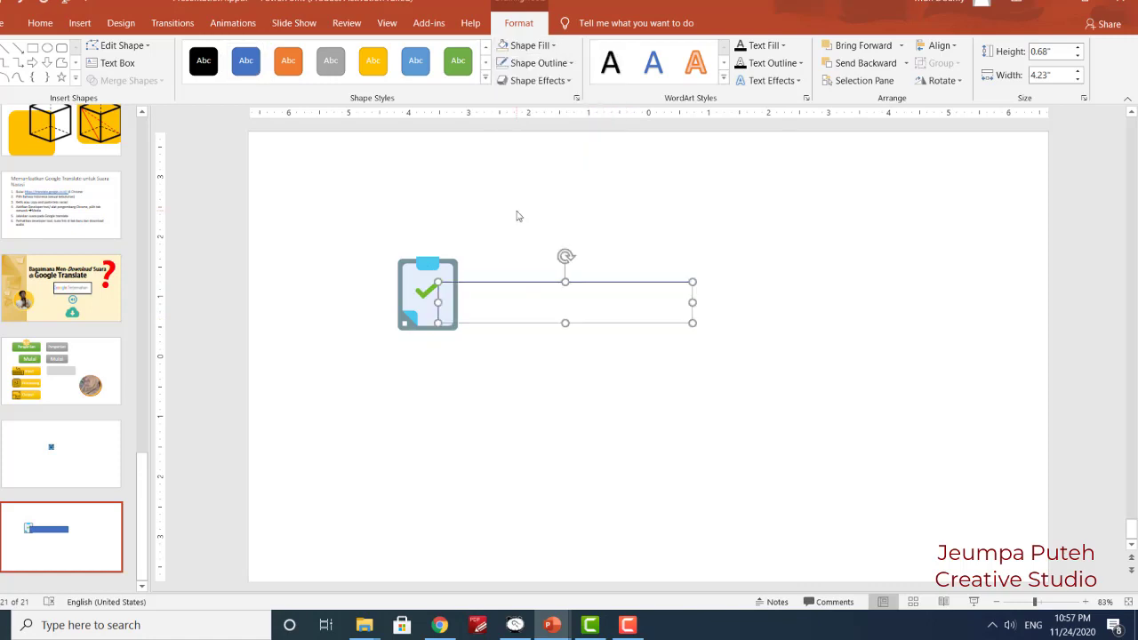
pyautogui.click(538, 63)
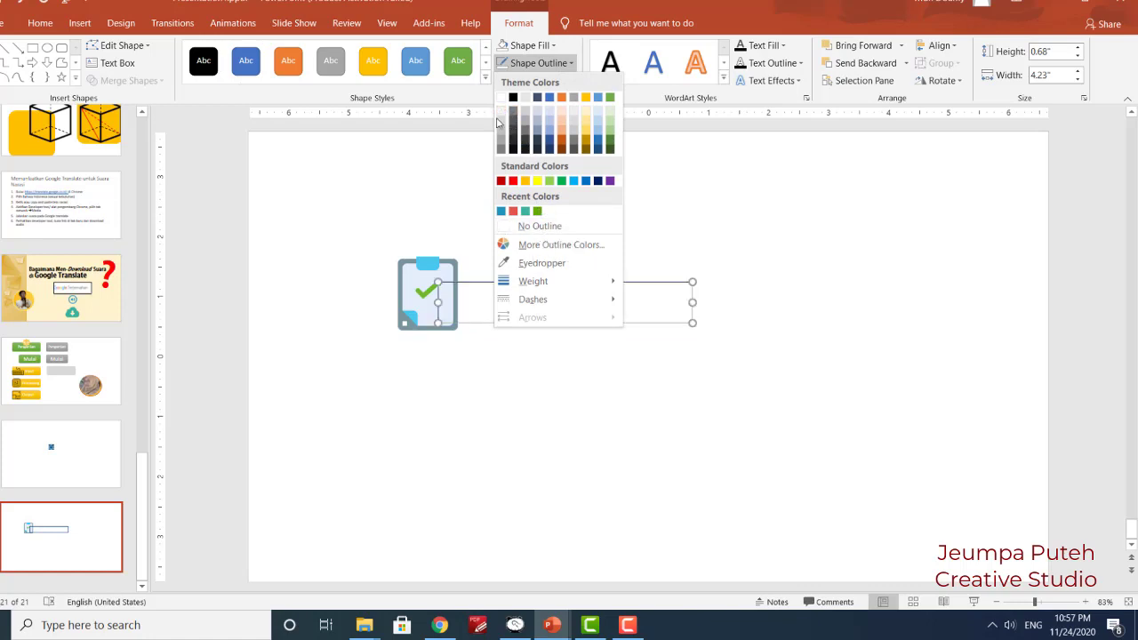
pyautogui.click(513, 184)
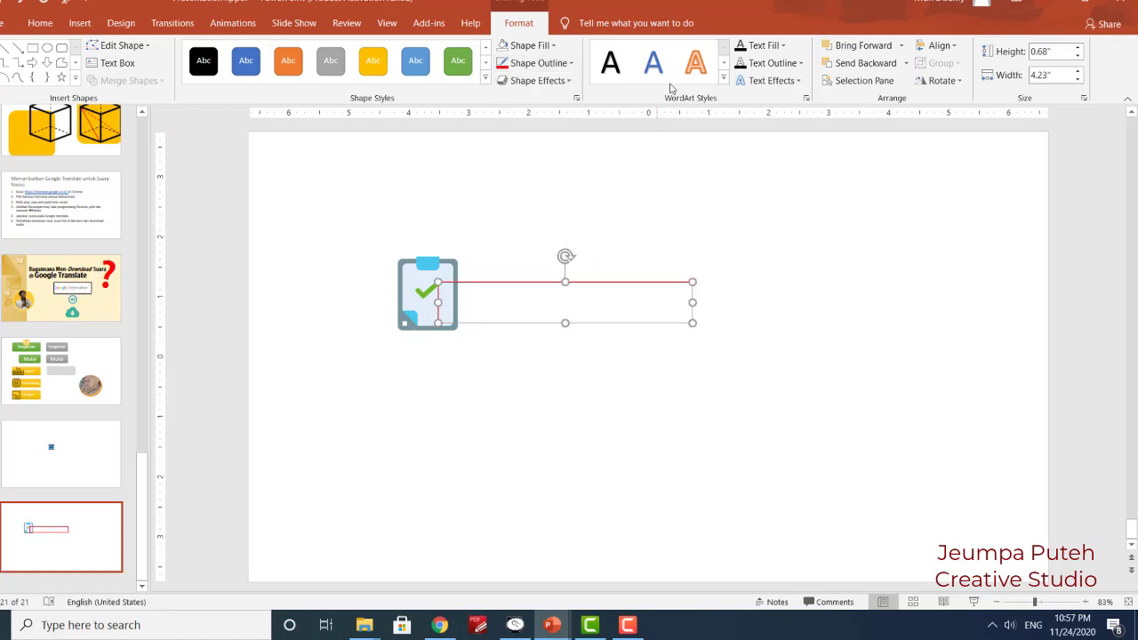
pyautogui.click(570, 64)
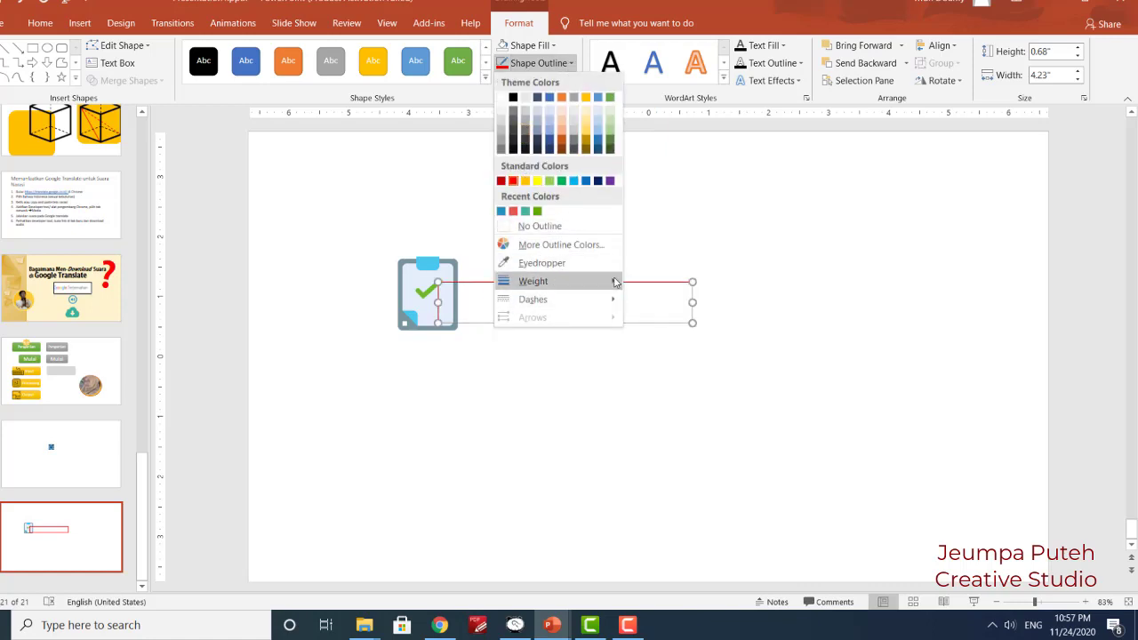
pyautogui.moveTo(615, 282)
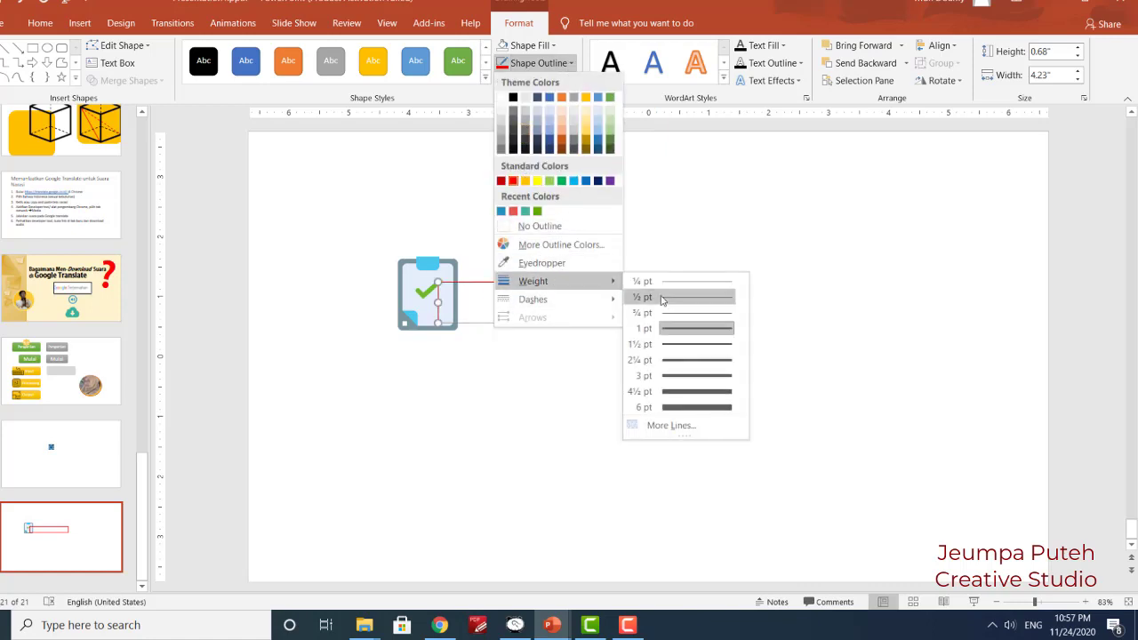
pyautogui.click(714, 409)
pyautogui.moveTo(654, 288); pyautogui.dragTo(681, 296)
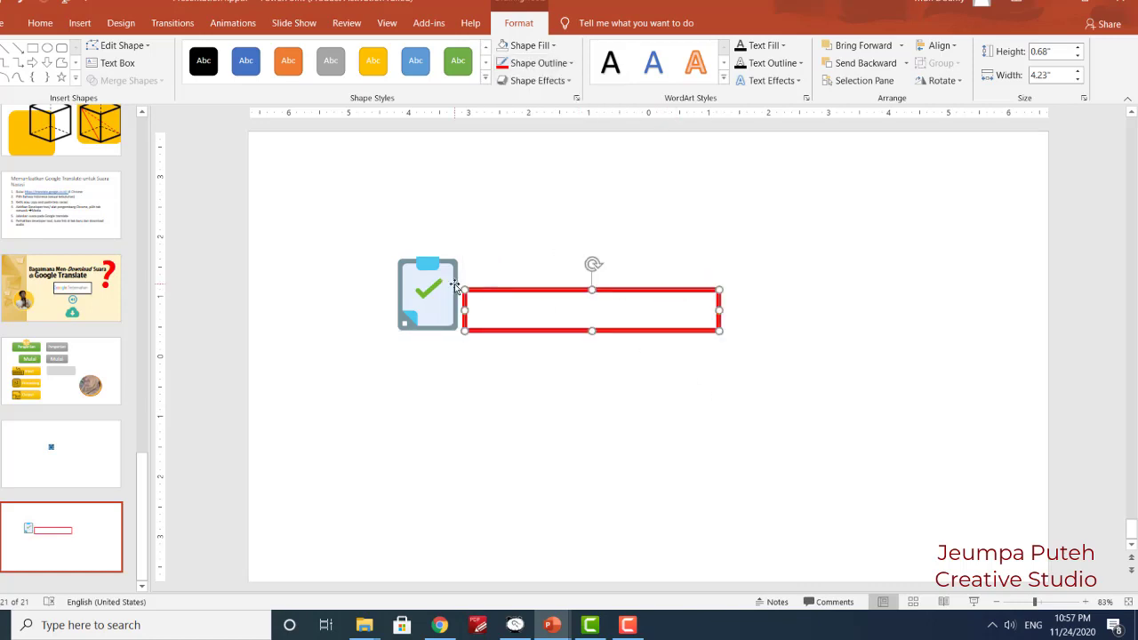
# Send the clipboard icon to the back, move it against the red rectangle and tilt it slightly
pyautogui.click(449, 287)
pyautogui.rightClick(448, 285)
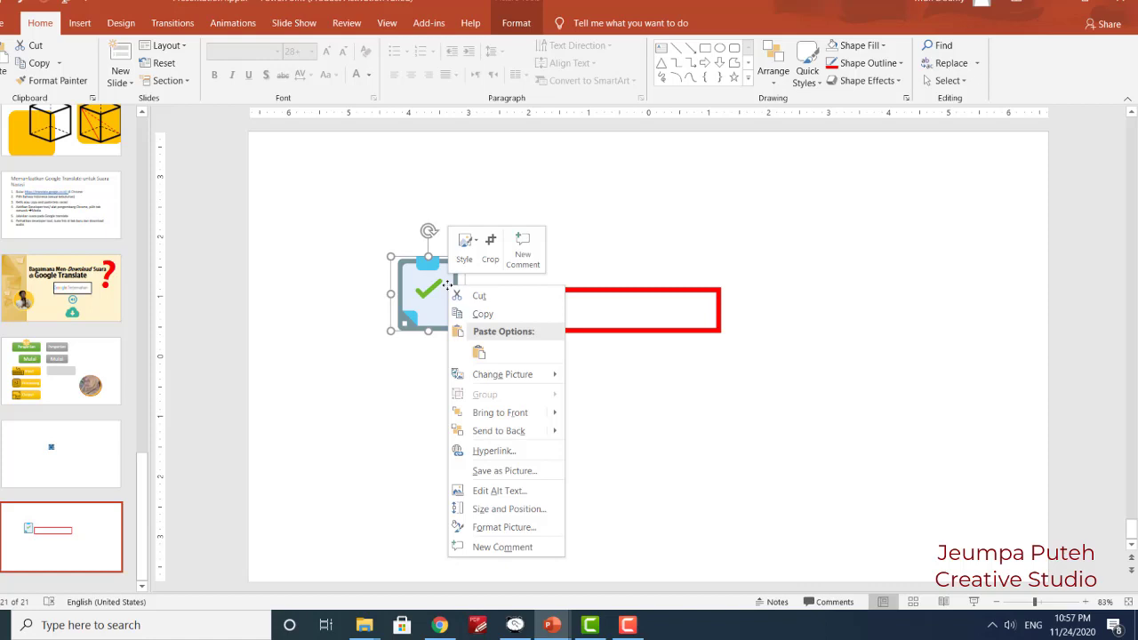
pyautogui.click(511, 429)
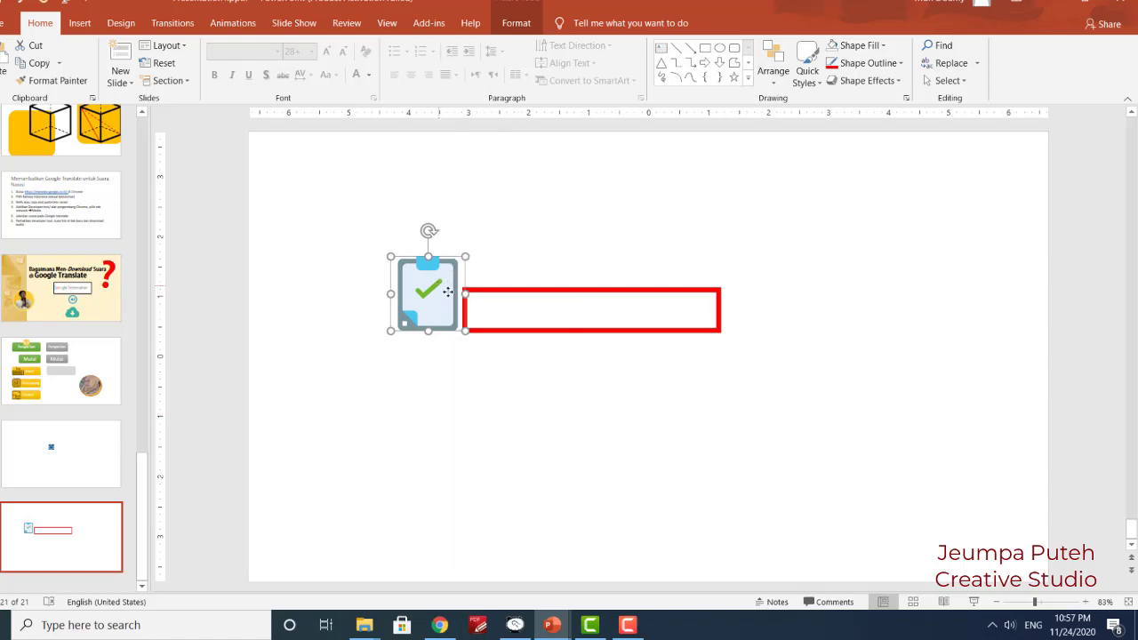
pyautogui.moveTo(436, 284); pyautogui.dragTo(487, 286)
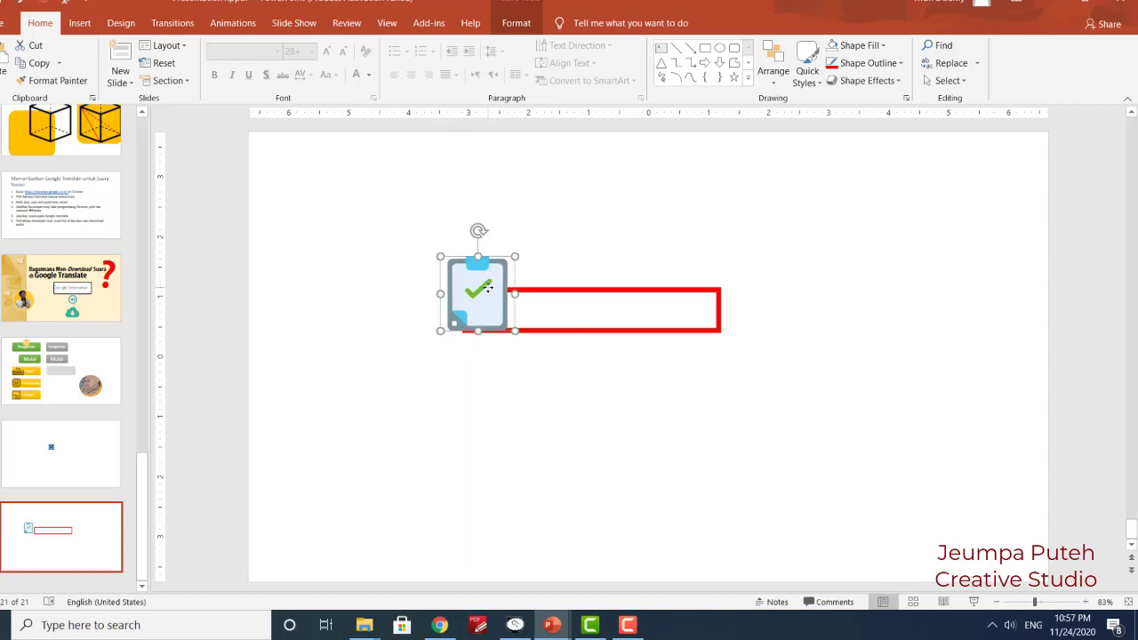
pyautogui.moveTo(478, 231); pyautogui.dragTo(462, 232)
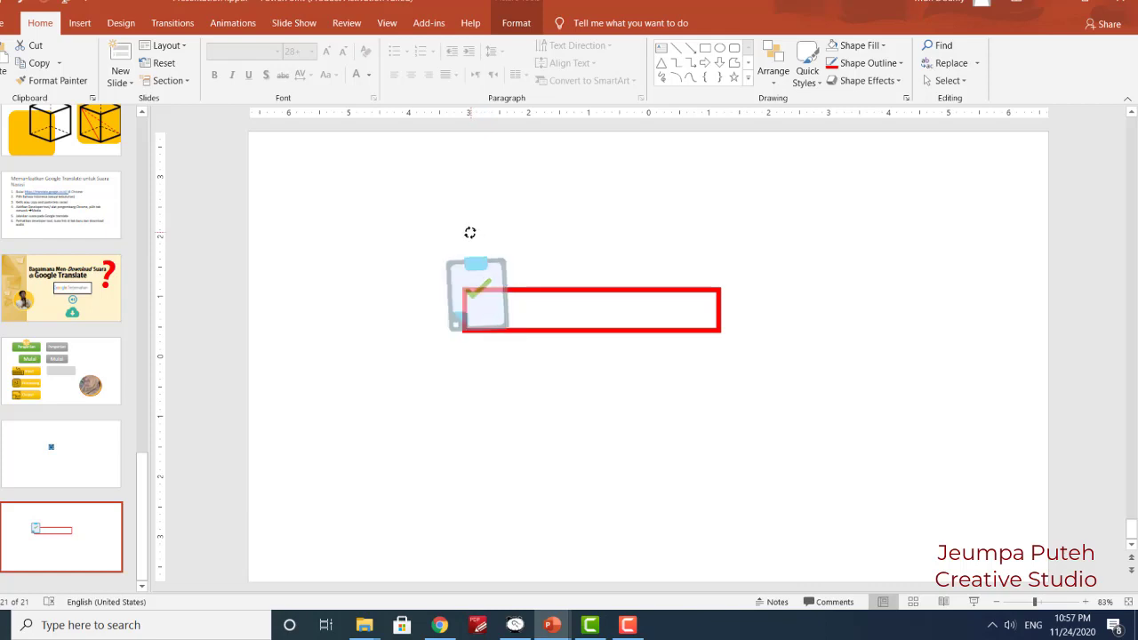
pyautogui.moveTo(493, 297); pyautogui.dragTo(503, 305)
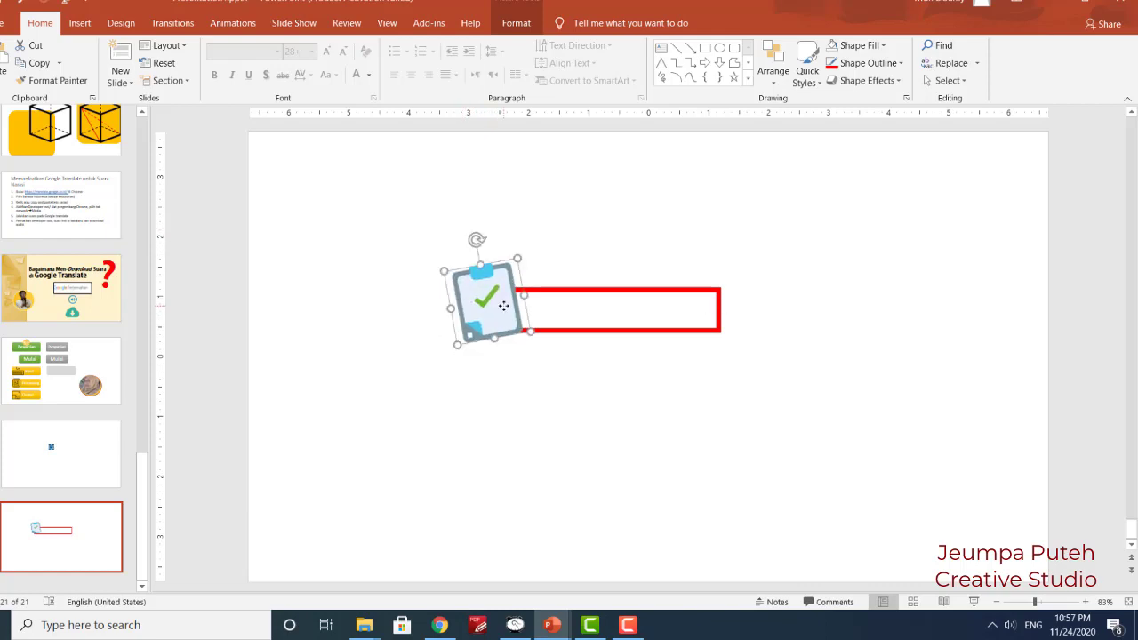
pyautogui.click(588, 368)
pyautogui.click(86, 26)
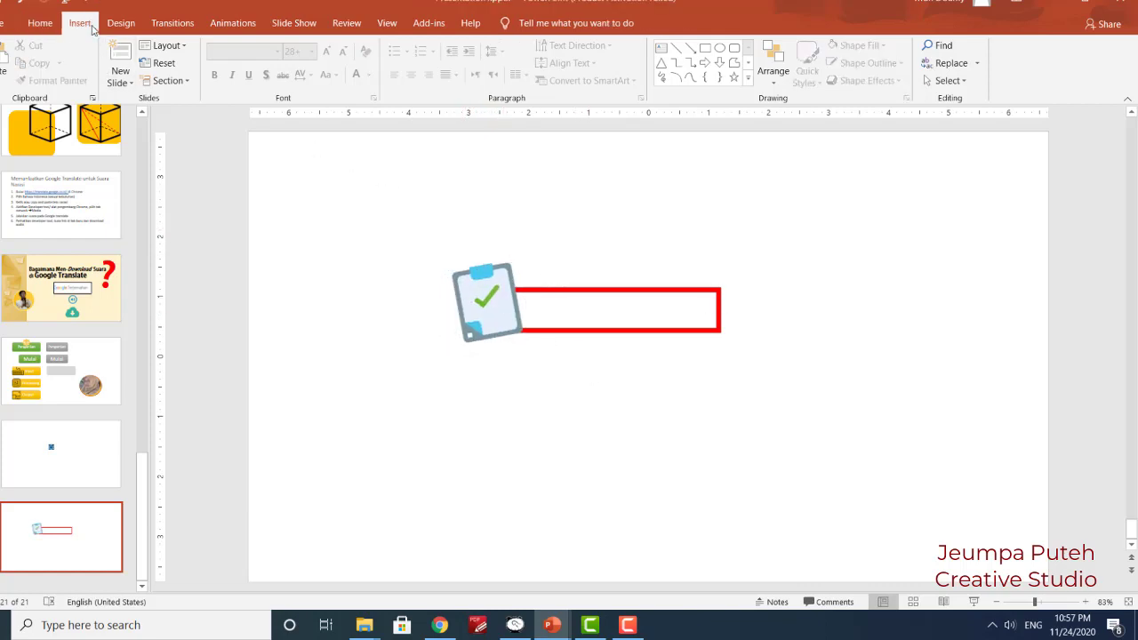
# Add a text box reading 'Latihan' and move it into the red frame
pyautogui.click(537, 61)
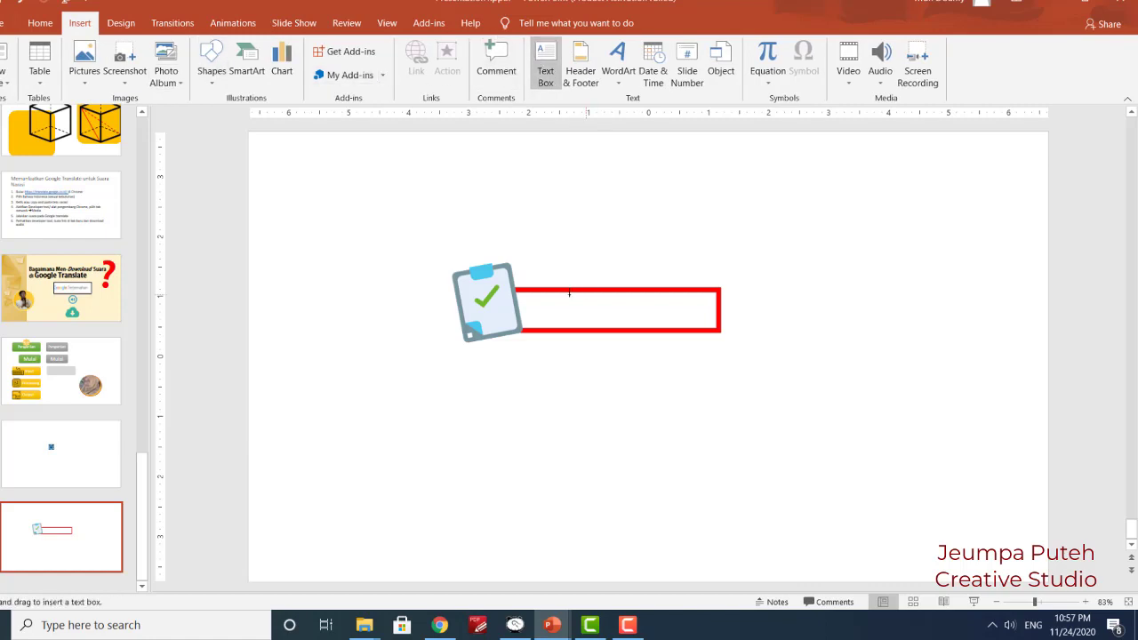
pyautogui.click(569, 235)
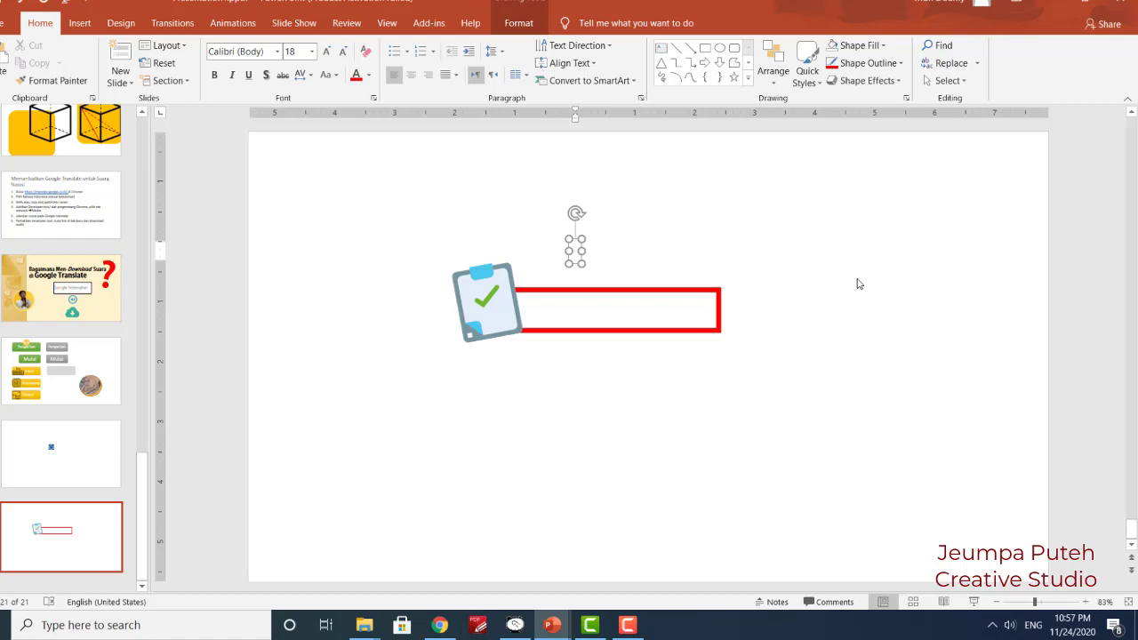
pyautogui.write('Latihan')
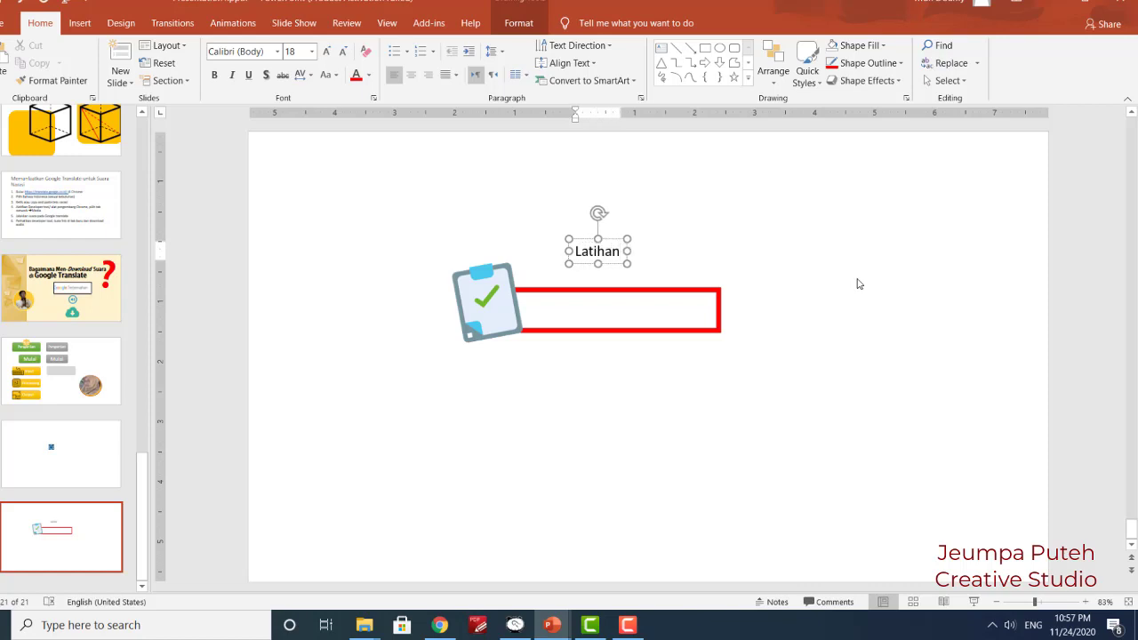
pyautogui.moveTo(616, 238); pyautogui.dragTo(568, 290)
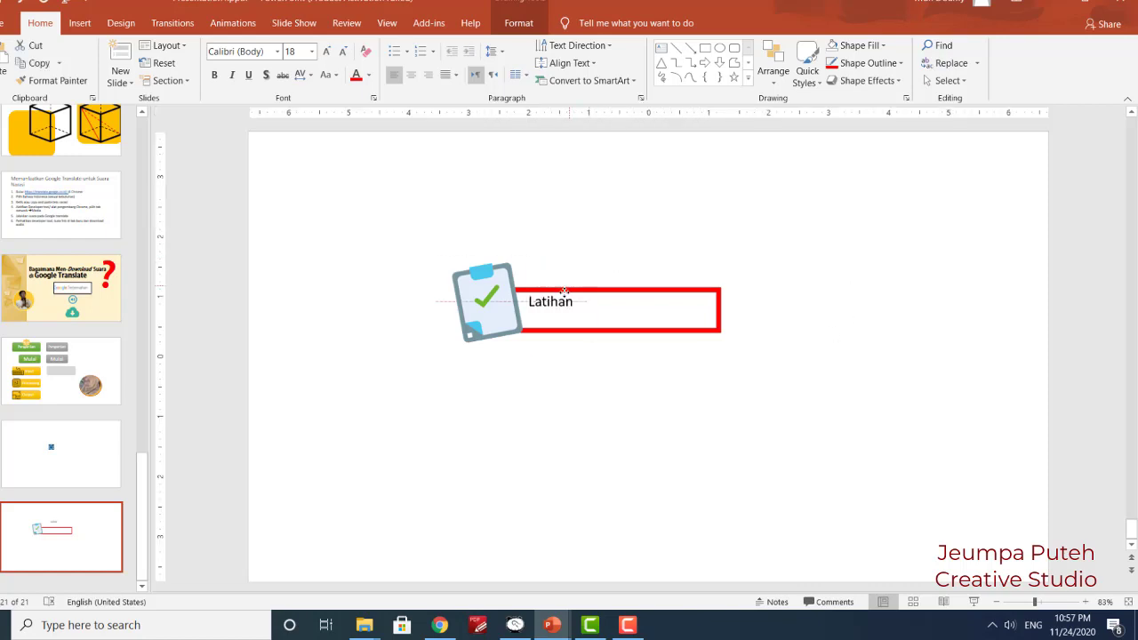
# Make 'Latihan' size 36, blue and bold, and widen its box to fill the frame
pyautogui.click(326, 51)
pyautogui.click(326, 52)
pyautogui.click(326, 52)
pyautogui.click(326, 52)
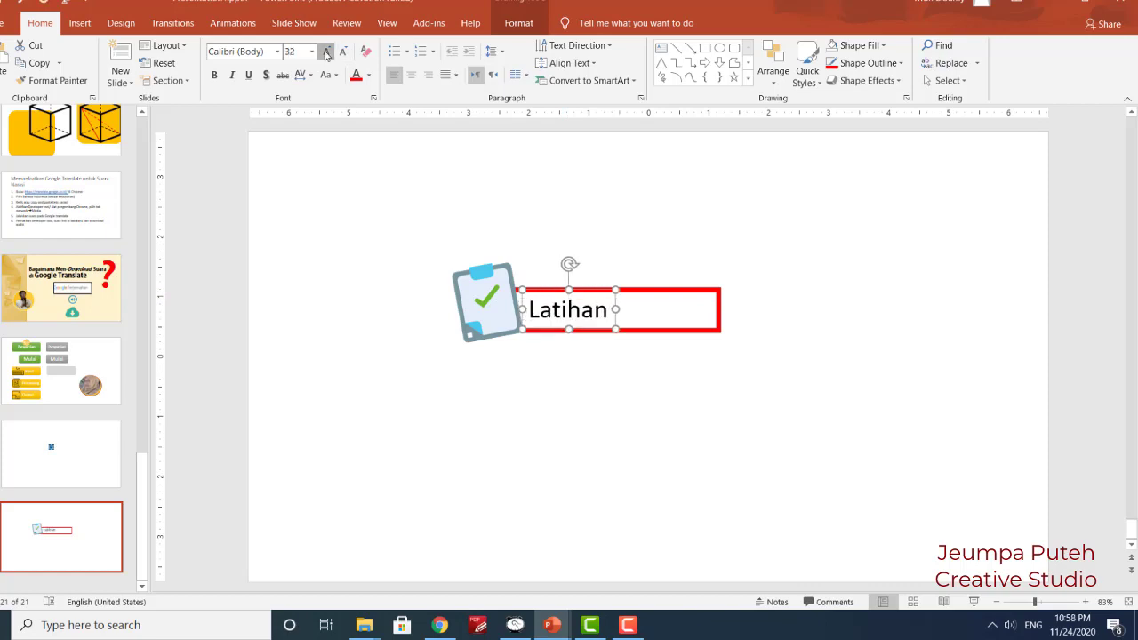
pyautogui.click(326, 51)
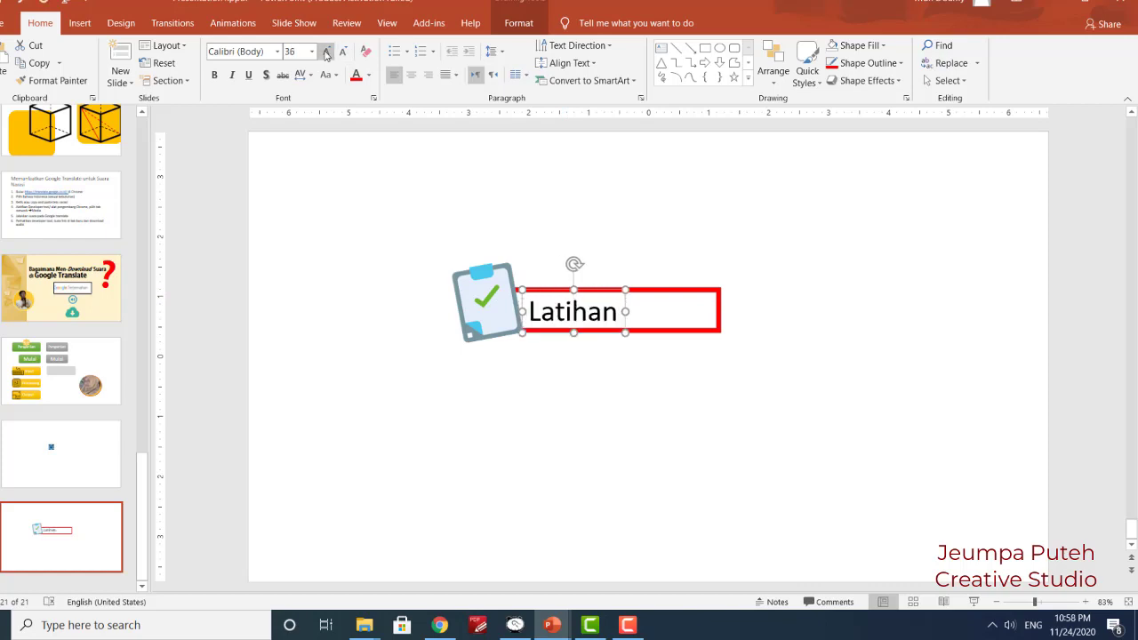
pyautogui.click(367, 75)
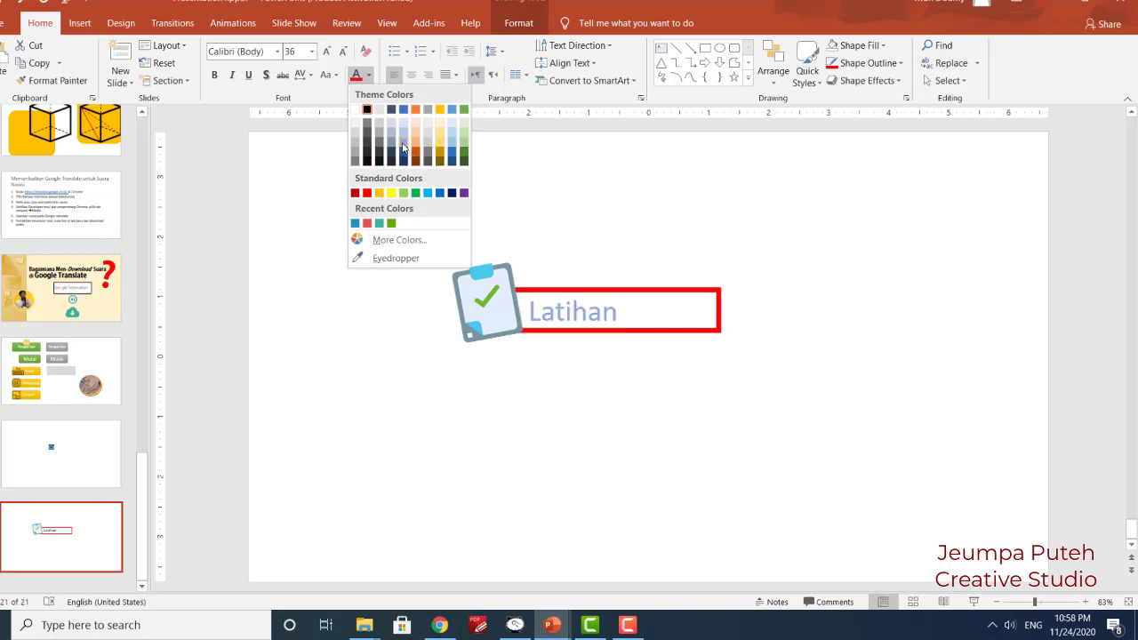
pyautogui.click(443, 194)
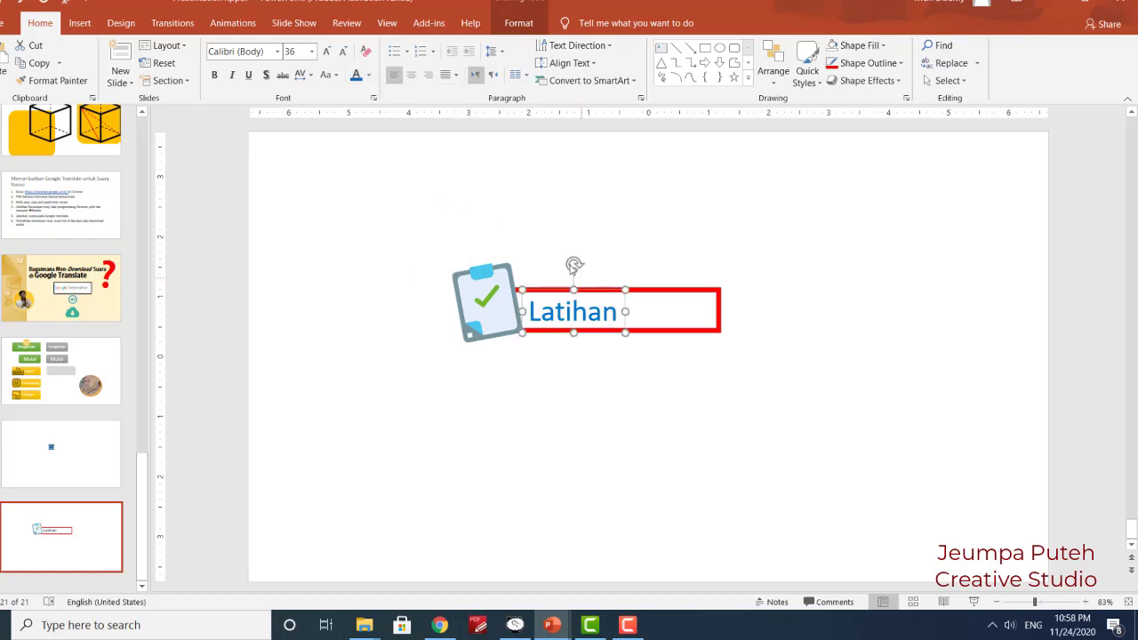
pyautogui.click(213, 75)
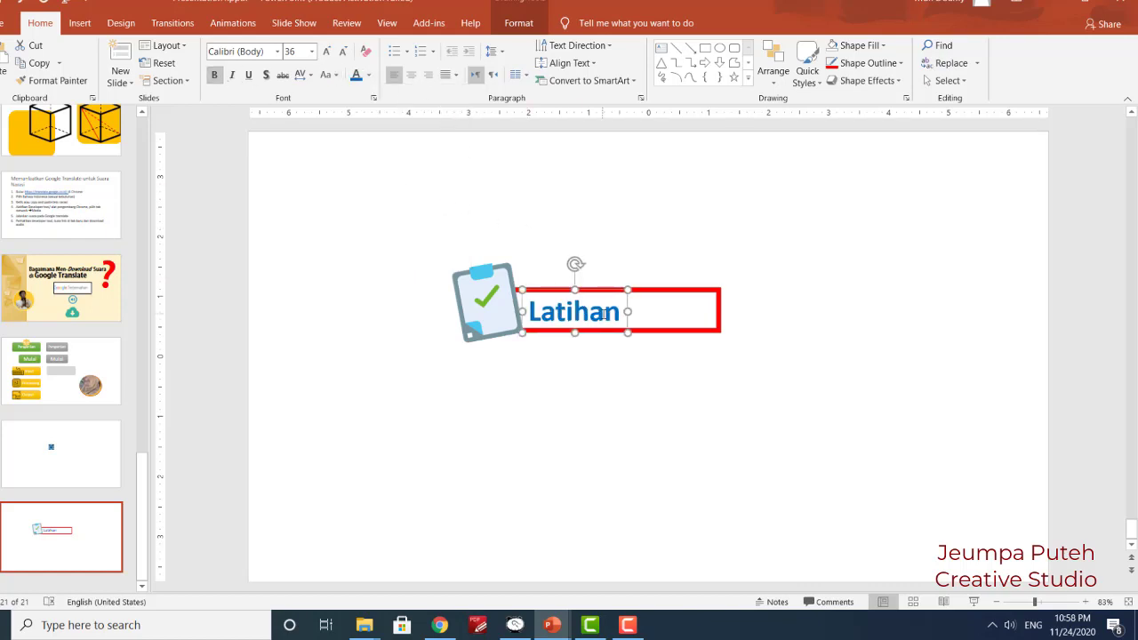
pyautogui.moveTo(628, 311)
pyautogui.mouseDown()
pyautogui.moveTo(716, 309)
pyautogui.moveTo(634, 310)
pyautogui.mouseUp()
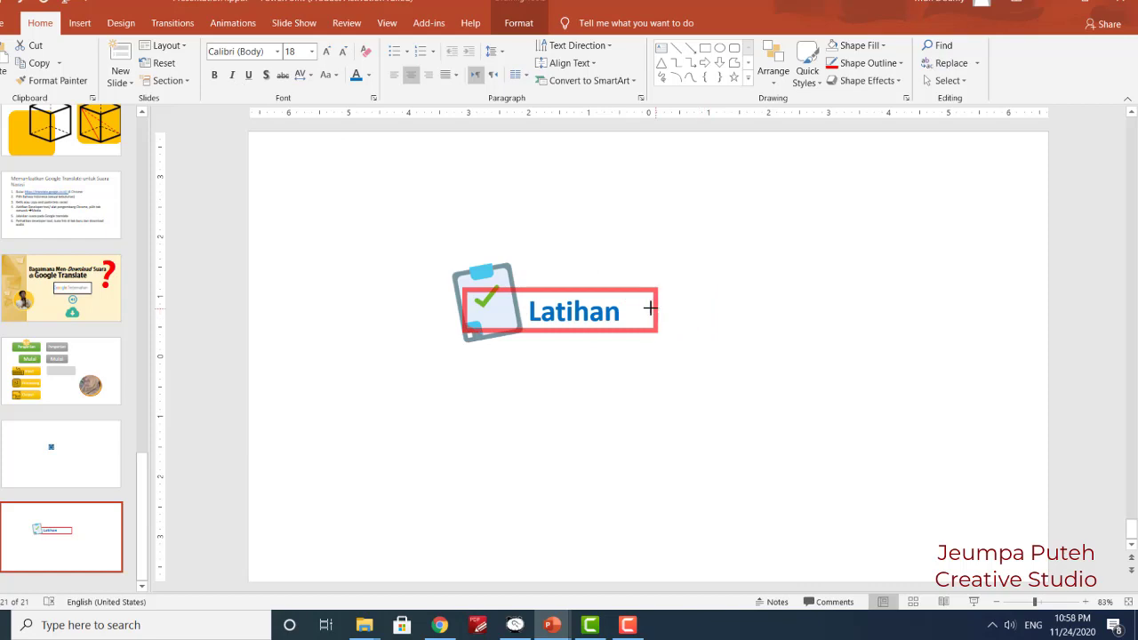
pyautogui.click(670, 388)
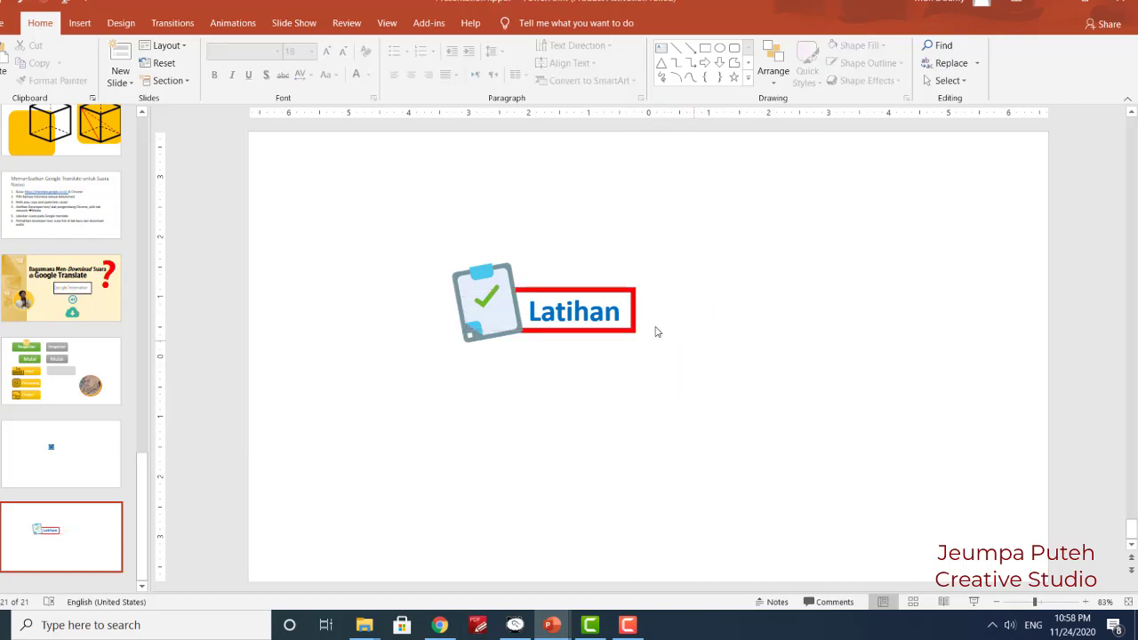
# Move the clipboard icon and Latihan box together up and to the left
pyautogui.moveTo(422, 248); pyautogui.dragTo(729, 409)
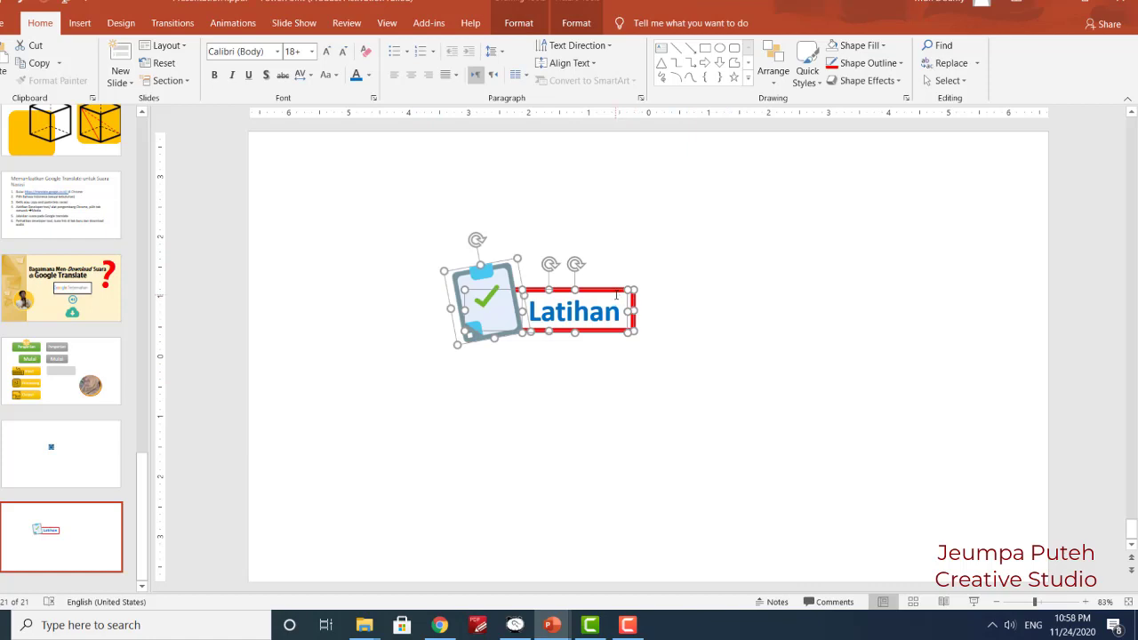
pyautogui.moveTo(620, 292); pyautogui.dragTo(534, 236)
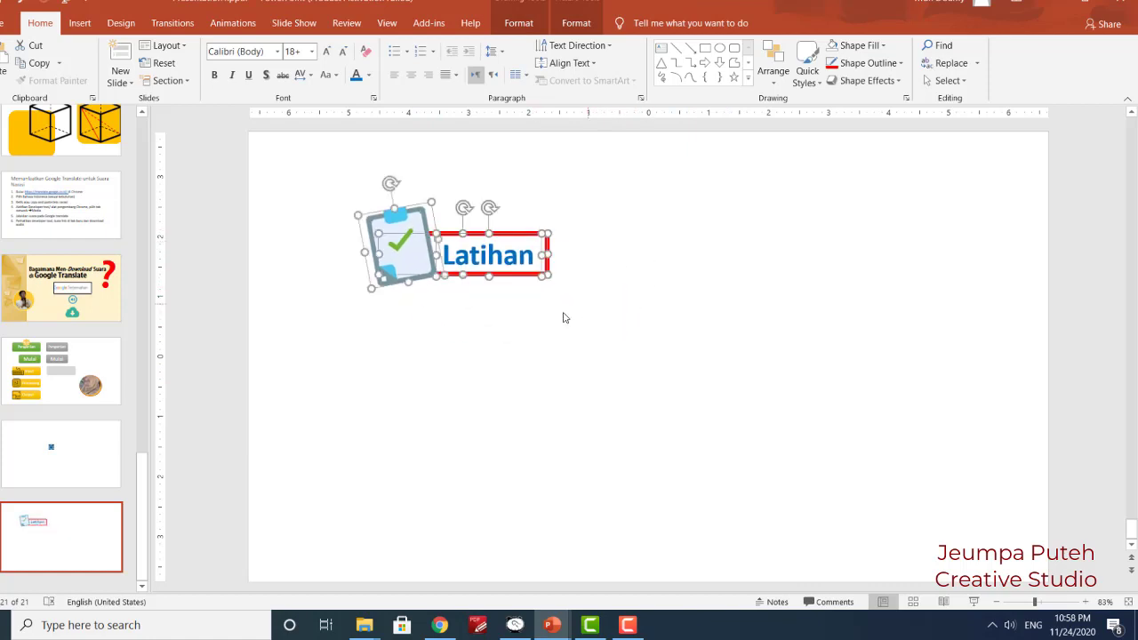
pyautogui.click(548, 344)
# Duplicate the Latihan button and place the copy directly below the original
pyautogui.moveTo(338, 192); pyautogui.dragTo(663, 348)
pyautogui.hotkey('ctrl', 'd')
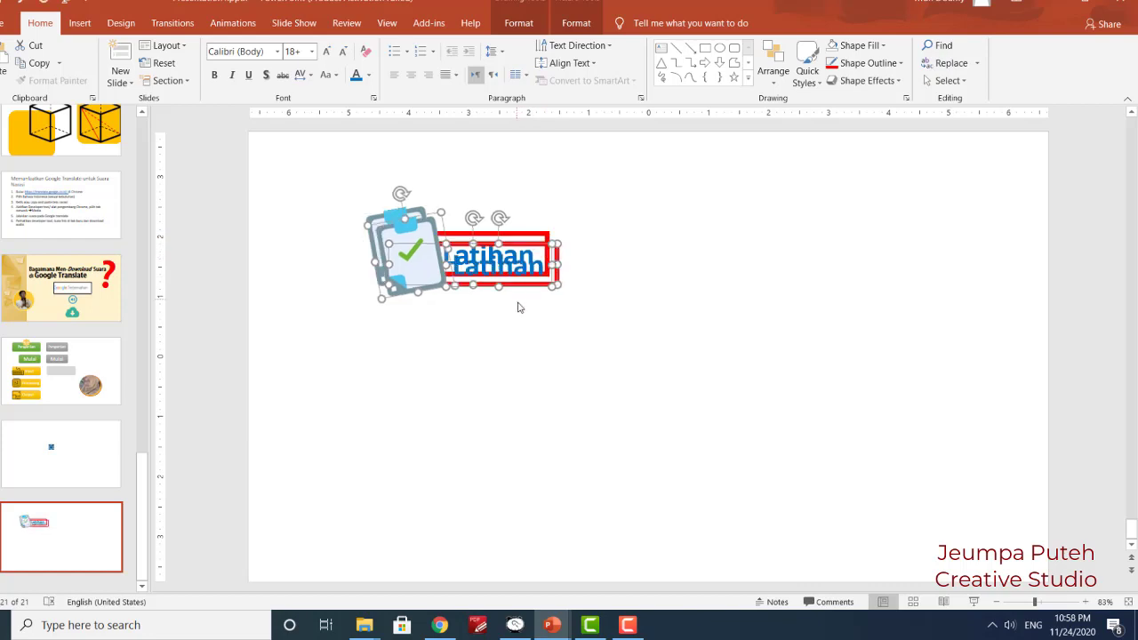
pyautogui.moveTo(523, 287); pyautogui.dragTo(518, 366)
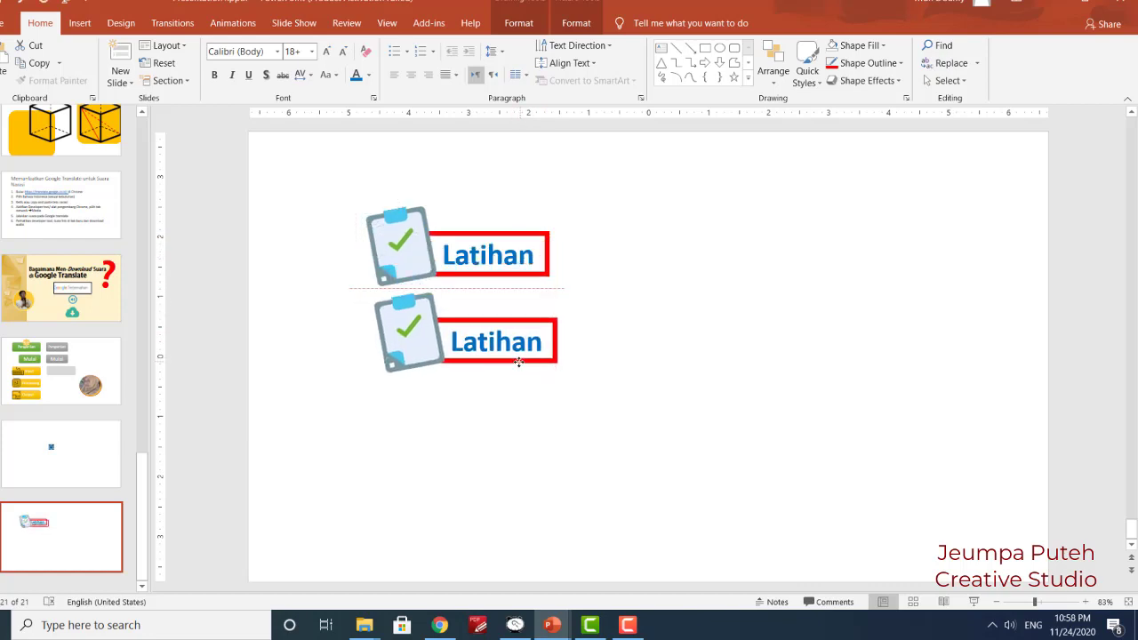
pyautogui.click(747, 352)
pyautogui.click(545, 327)
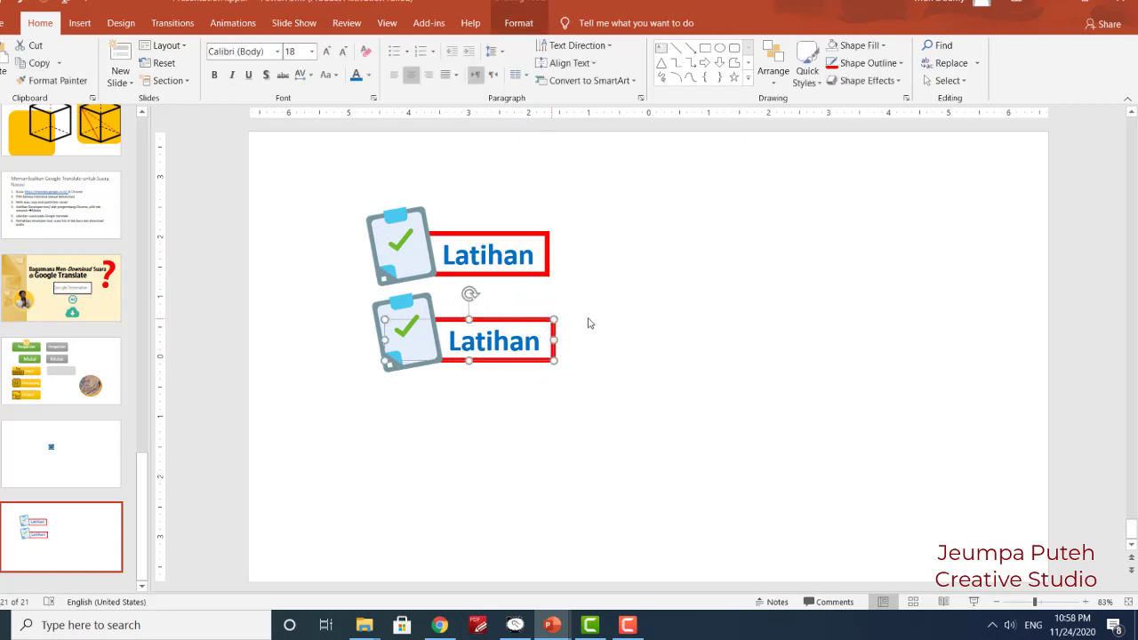
# Give the lower Latihan box a grey outline
pyautogui.click(523, 24)
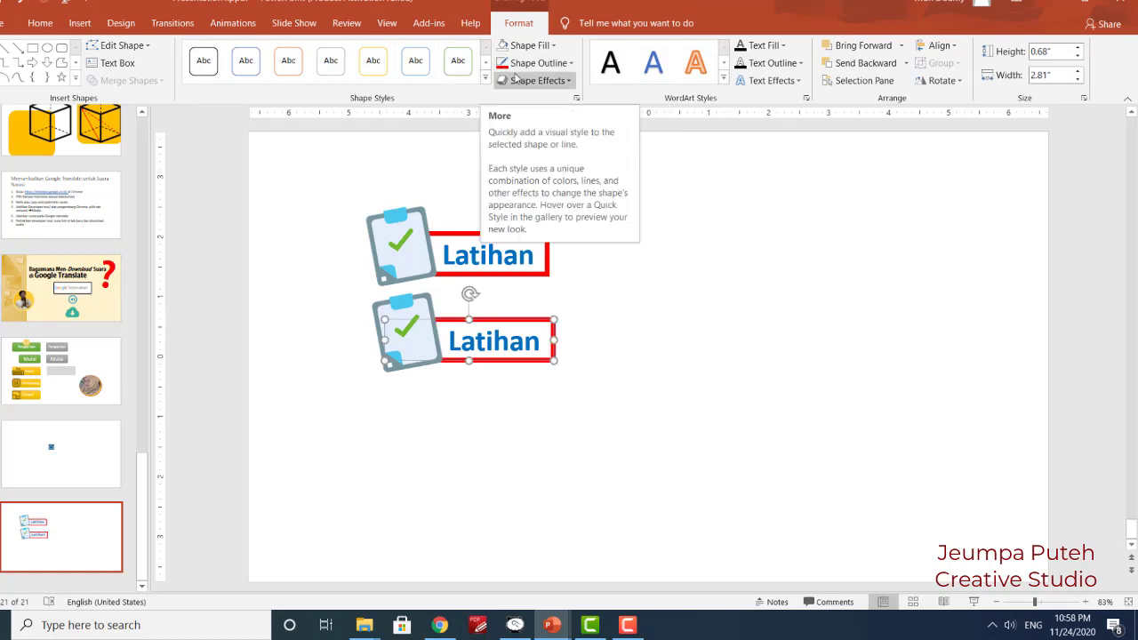
pyautogui.click(572, 67)
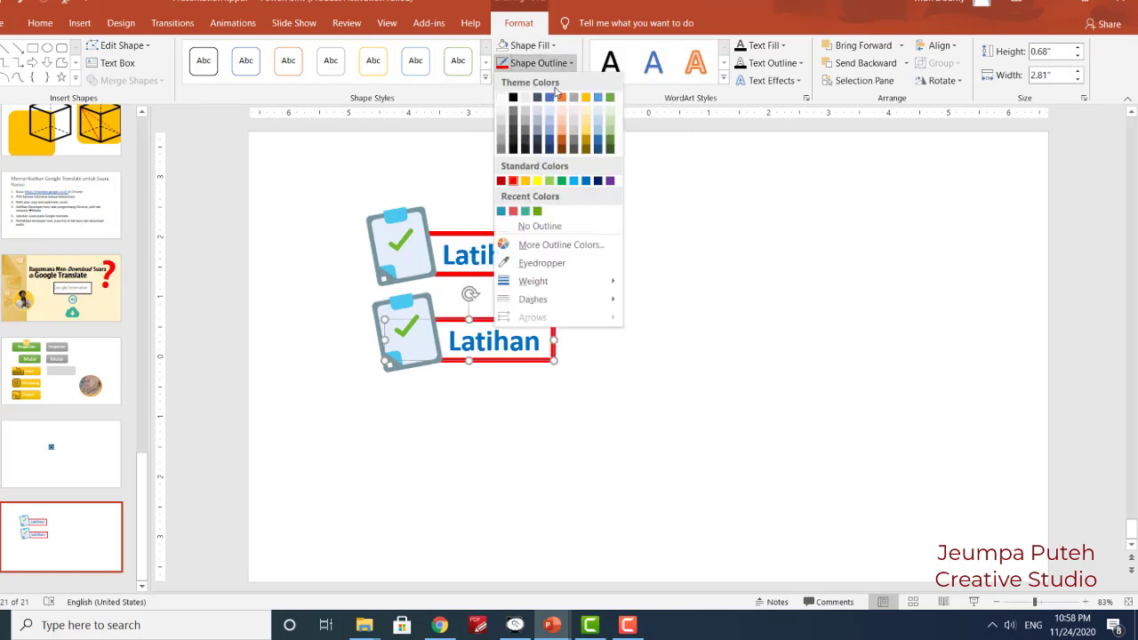
pyautogui.click(516, 115)
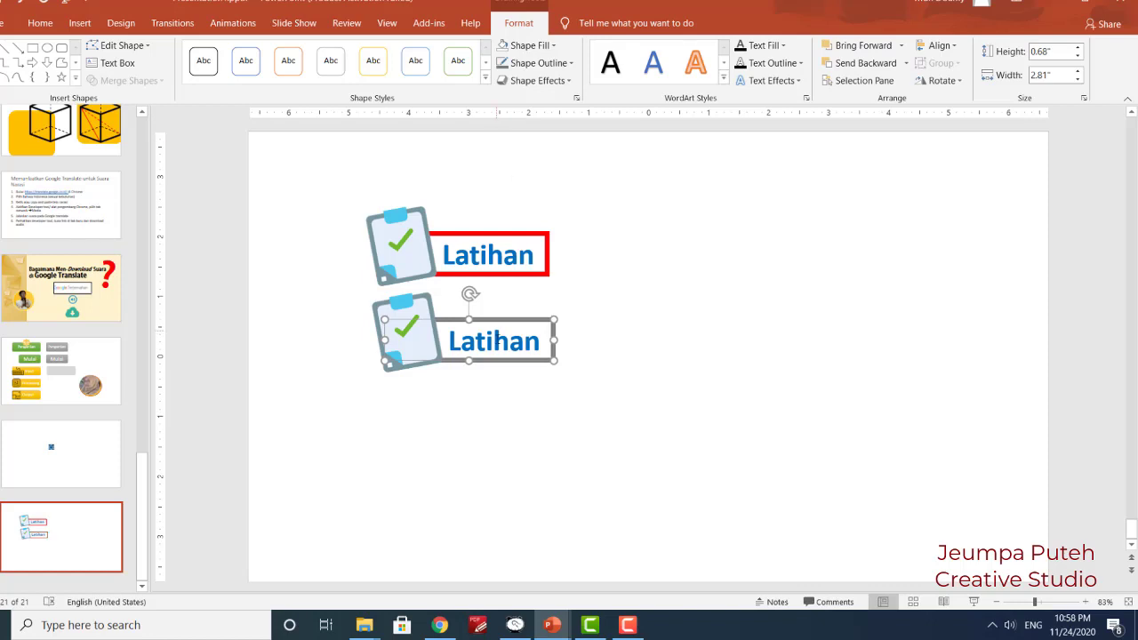
# Turn the lower Latihan box's text light grey
pyautogui.click(527, 338)
pyautogui.click(546, 336)
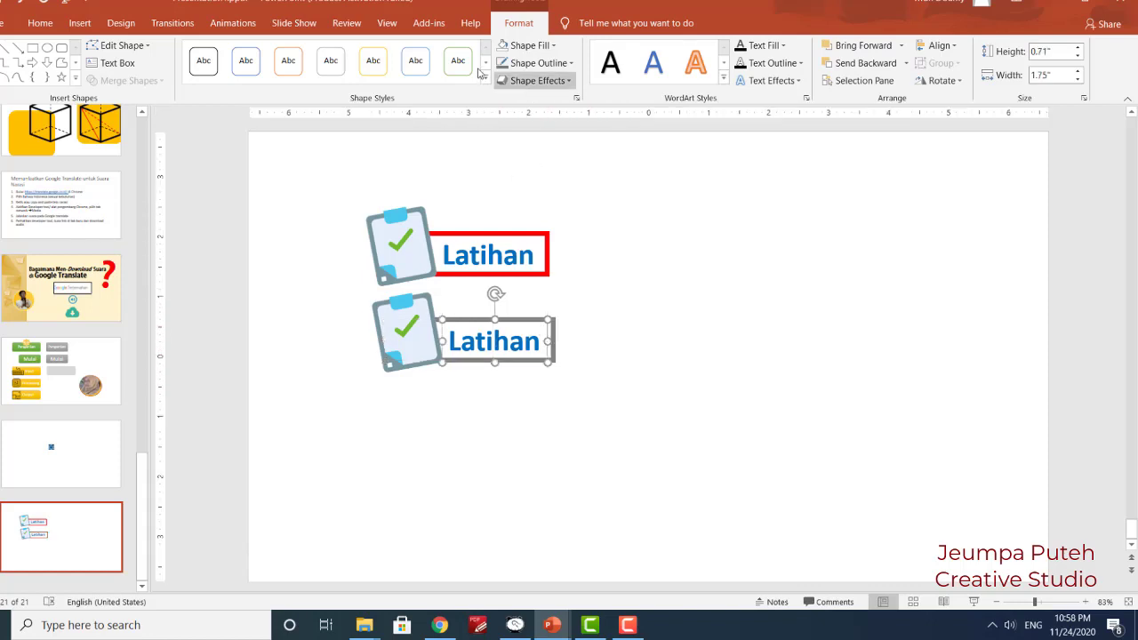
pyautogui.click(549, 45)
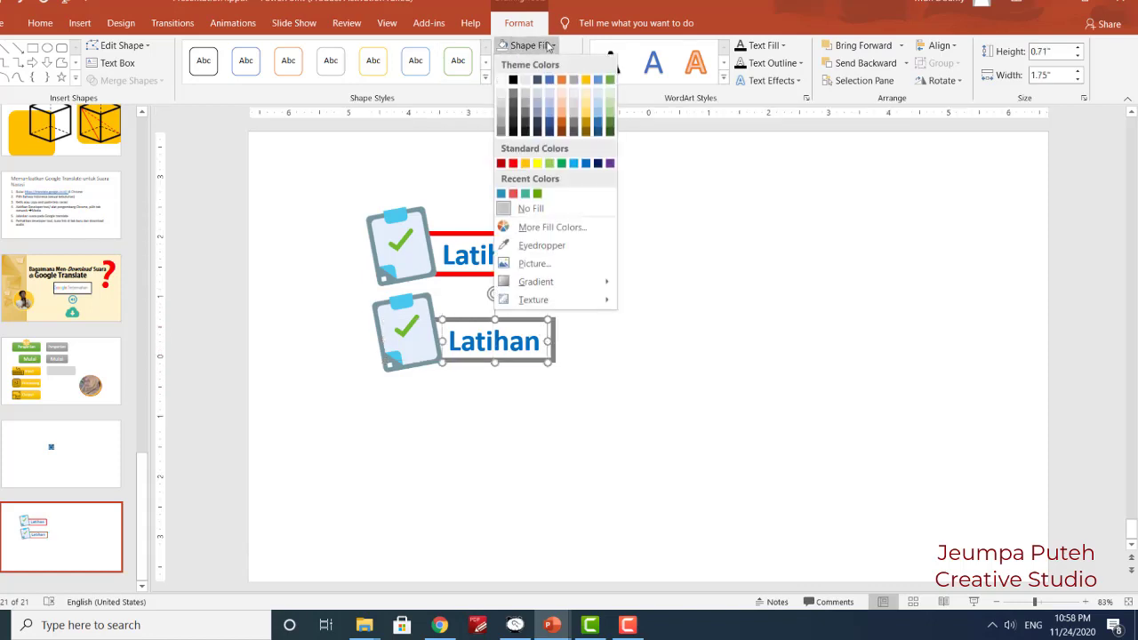
pyautogui.click(40, 22)
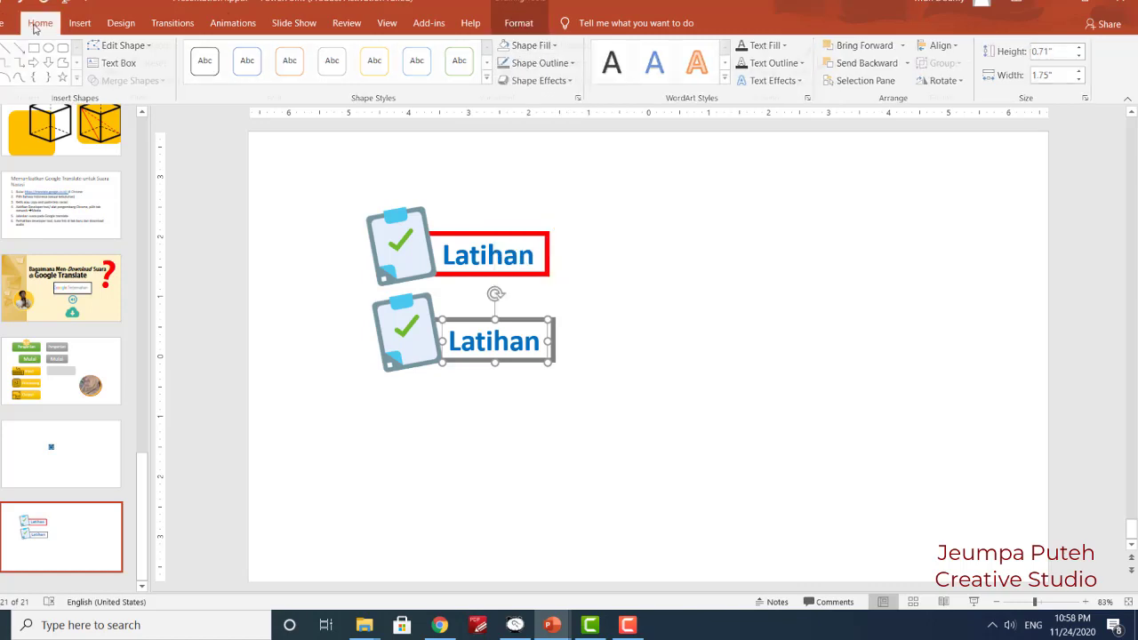
pyautogui.click(40, 23)
pyautogui.click(369, 76)
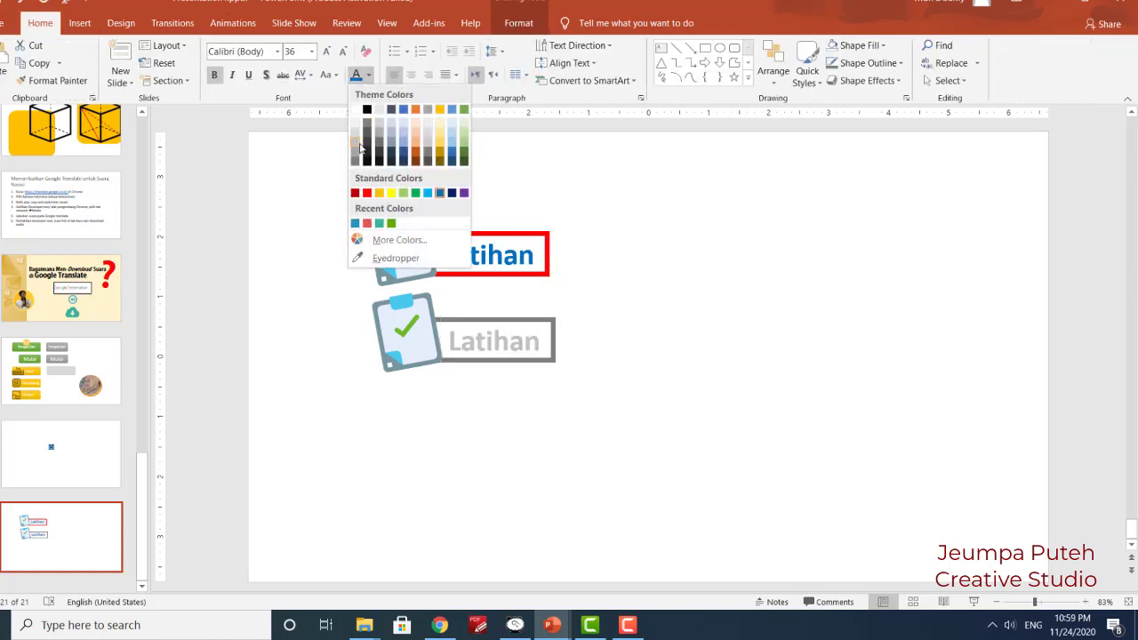
pyautogui.click(357, 161)
pyautogui.click(426, 317)
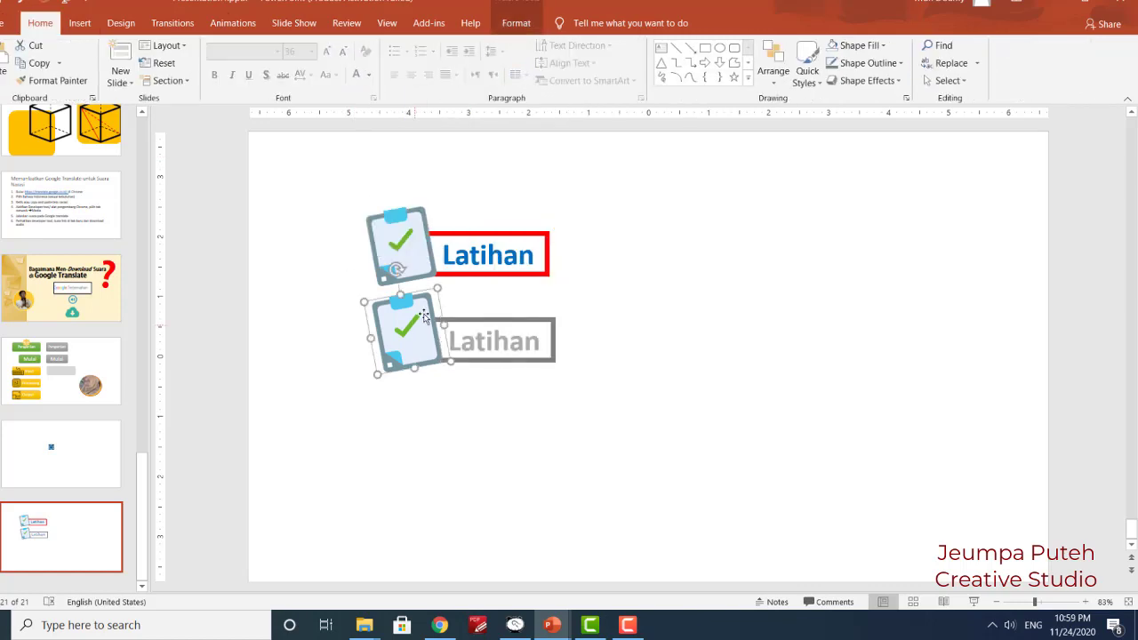
# Bring up the Picture Format Color recolour presets for the lower clipboard picture
pyautogui.click(516, 23)
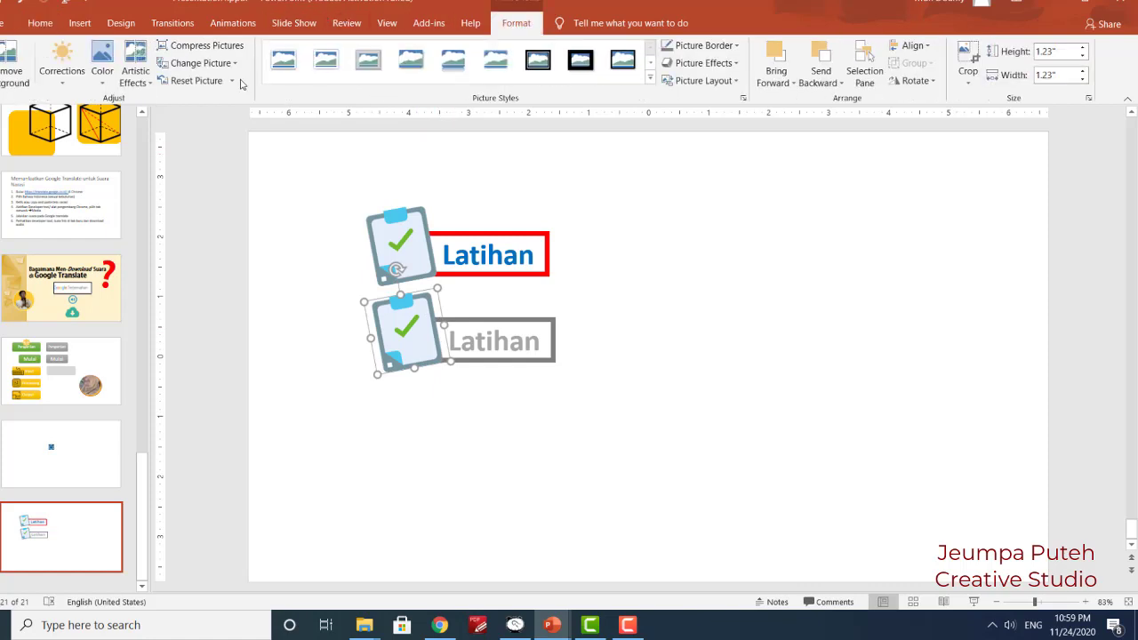
pyautogui.click(67, 83)
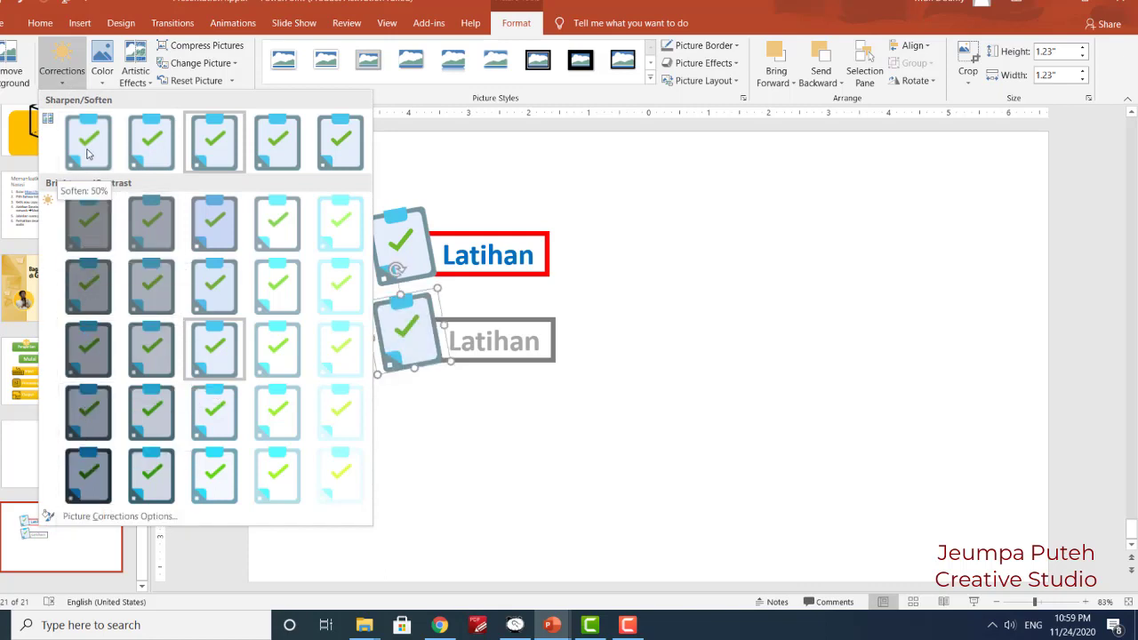
pyautogui.click(105, 80)
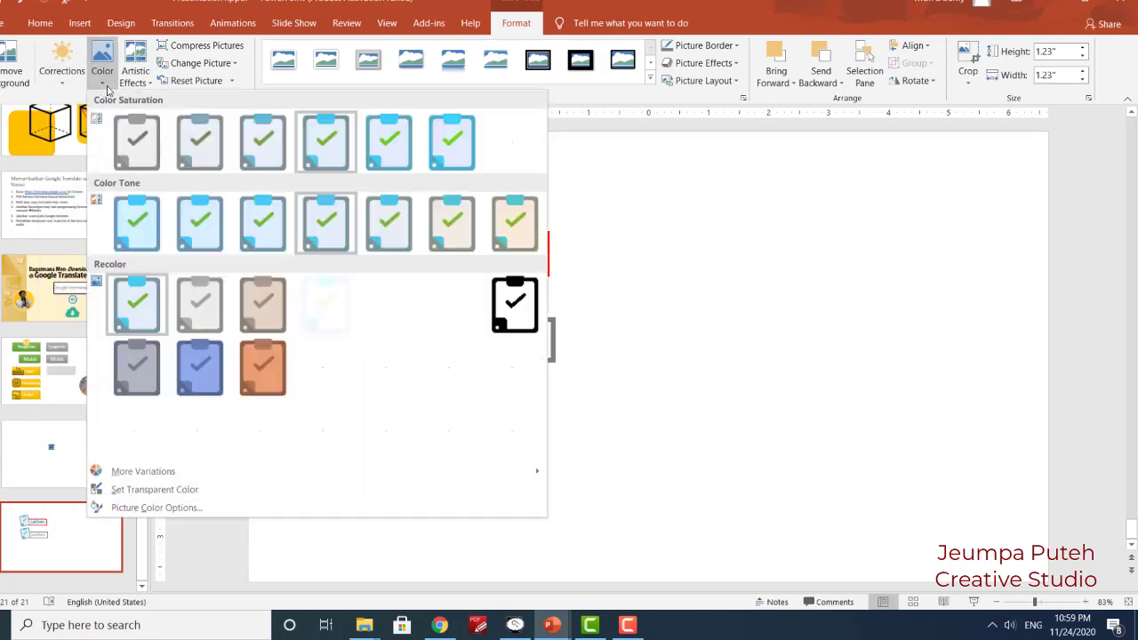
# Recolour the lower clipboard picture to Grayscale
pyautogui.click(200, 307)
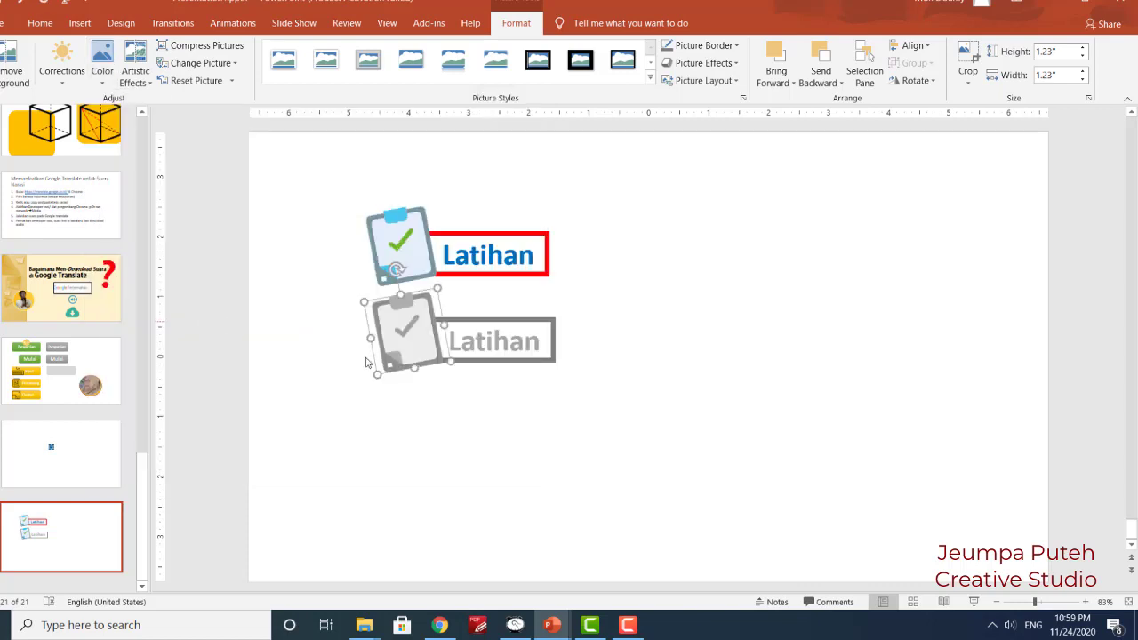
pyautogui.click(608, 415)
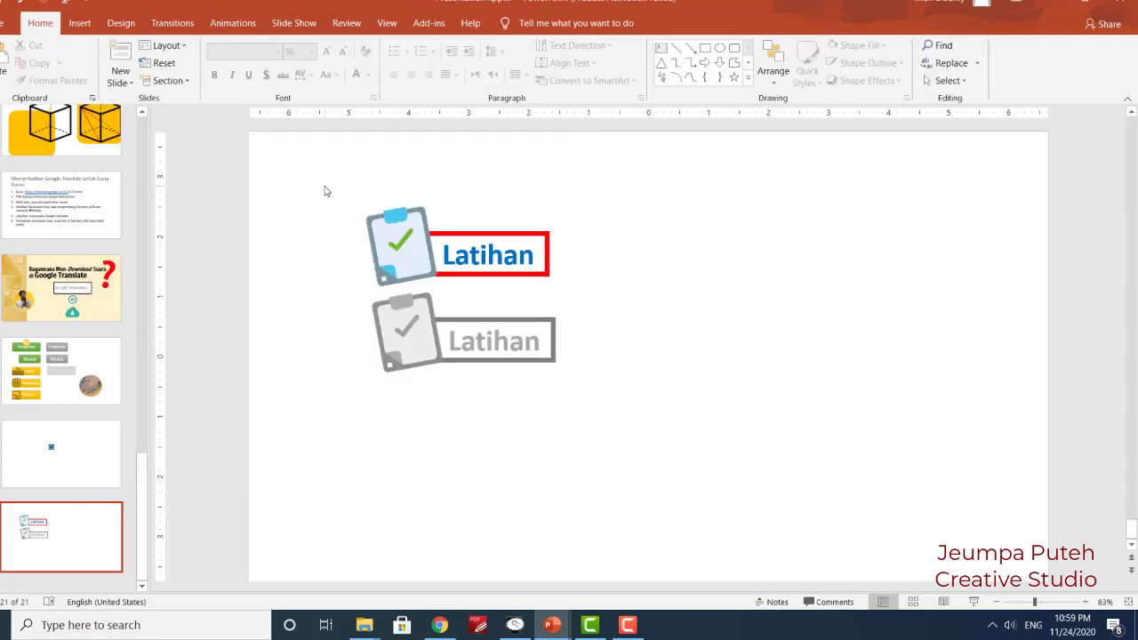
pyautogui.moveTo(324, 187); pyautogui.dragTo(610, 288)
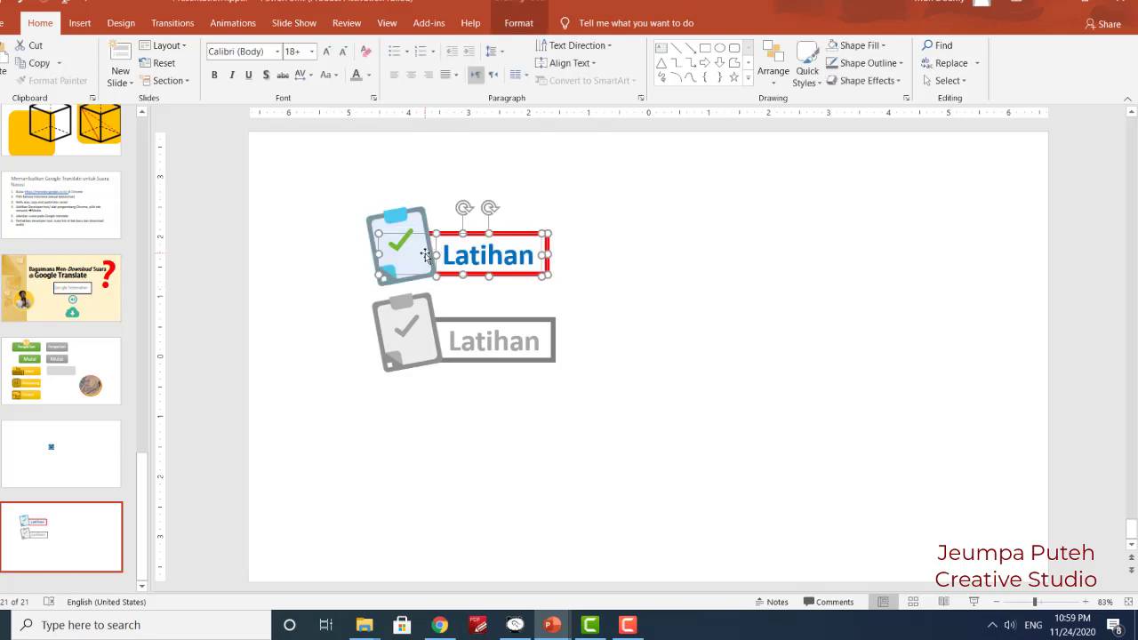
pyautogui.click(421, 331)
pyautogui.click(490, 322)
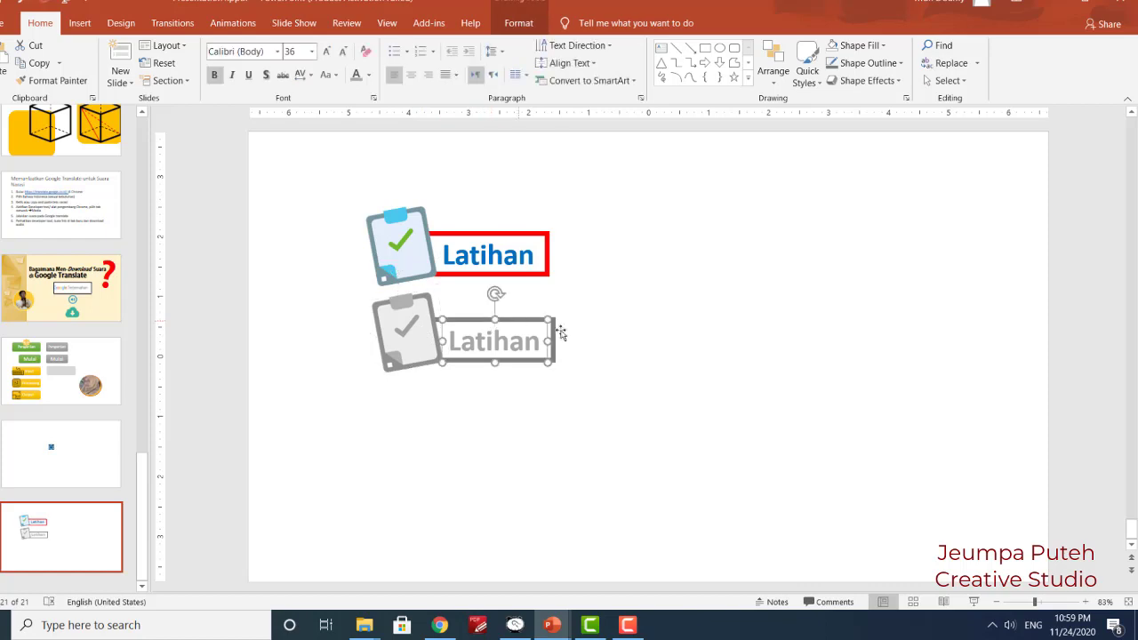
pyautogui.click(595, 331)
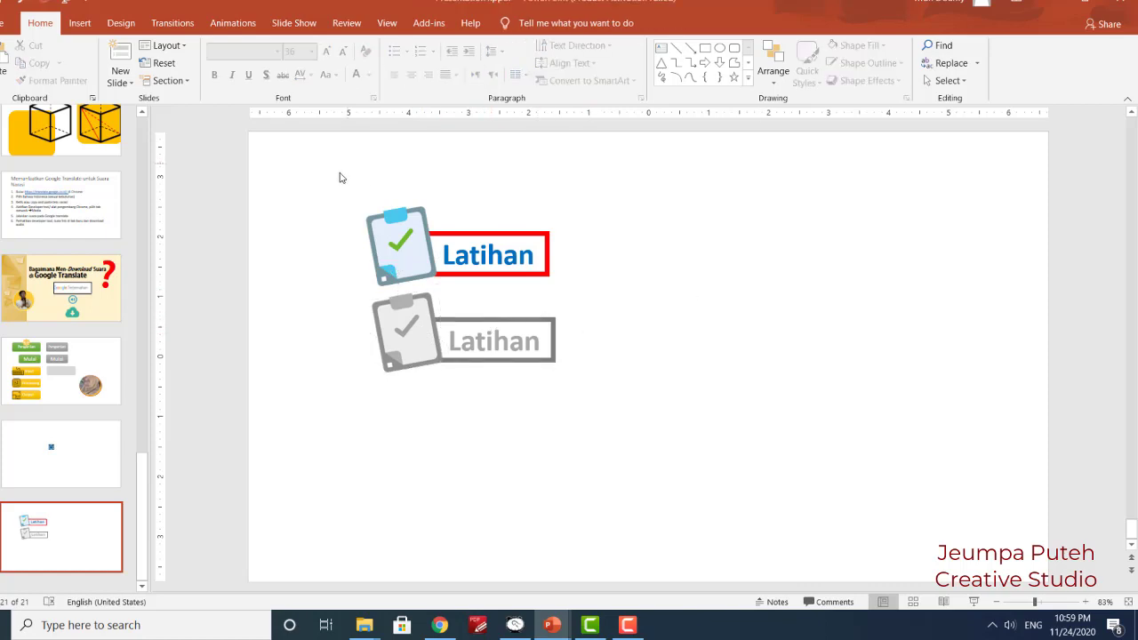
# Move the grey clipboard and Latihan box up, right beside the coloured pair
pyautogui.moveTo(318, 285); pyautogui.dragTo(637, 421)
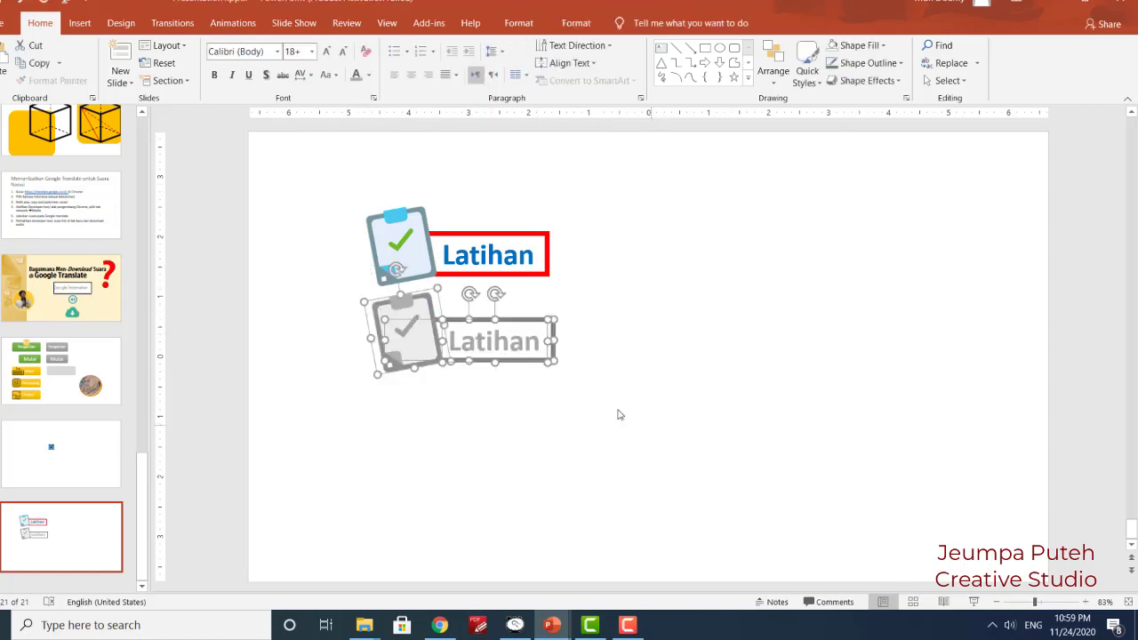
pyautogui.moveTo(527, 321); pyautogui.dragTo(759, 229)
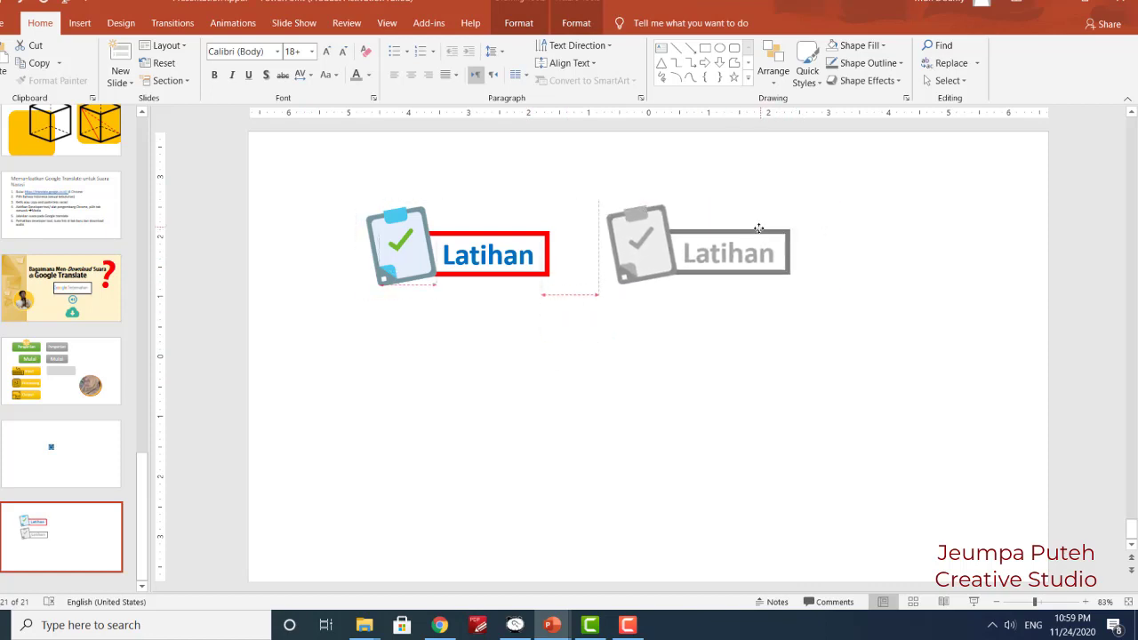
pyautogui.click(709, 346)
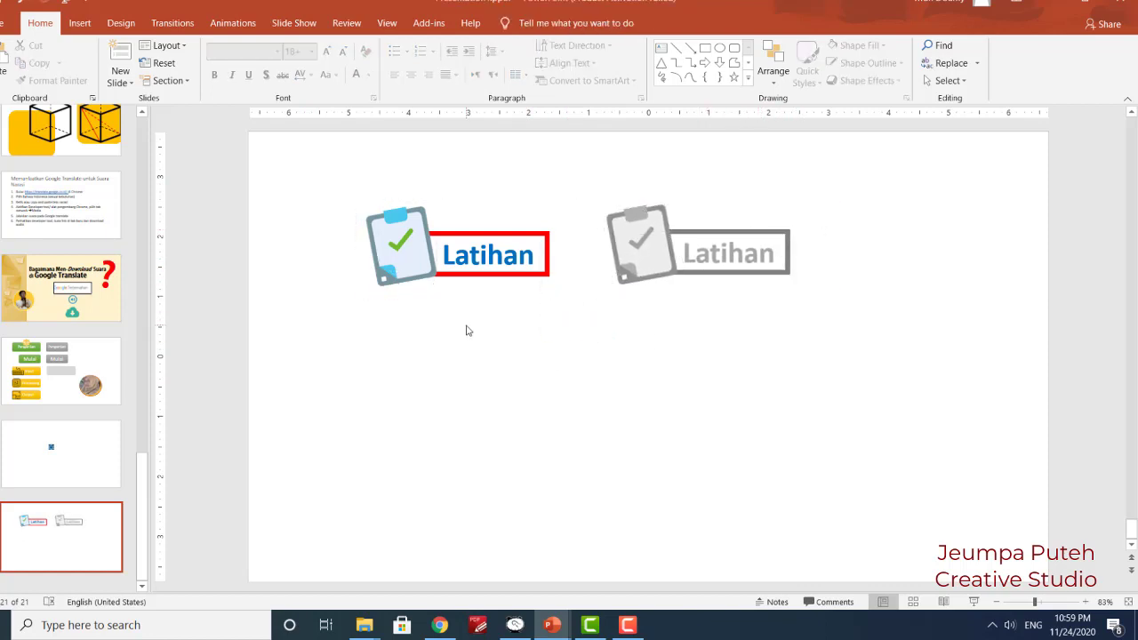
pyautogui.moveTo(317, 181); pyautogui.dragTo(586, 321)
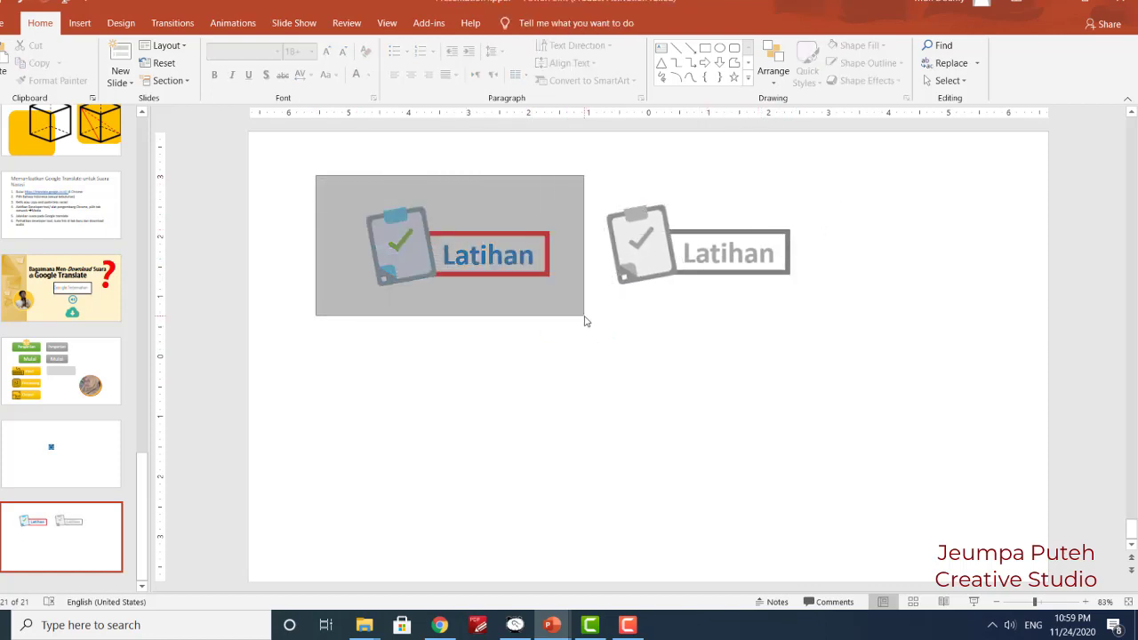
# Save the selected coloured Latihan pair as a picture, keeping PNG format
pyautogui.click(509, 338)
pyautogui.moveTo(336, 181)
pyautogui.mouseDown()
pyautogui.moveTo(598, 326)
pyautogui.moveTo(598, 341)
pyautogui.mouseUp()
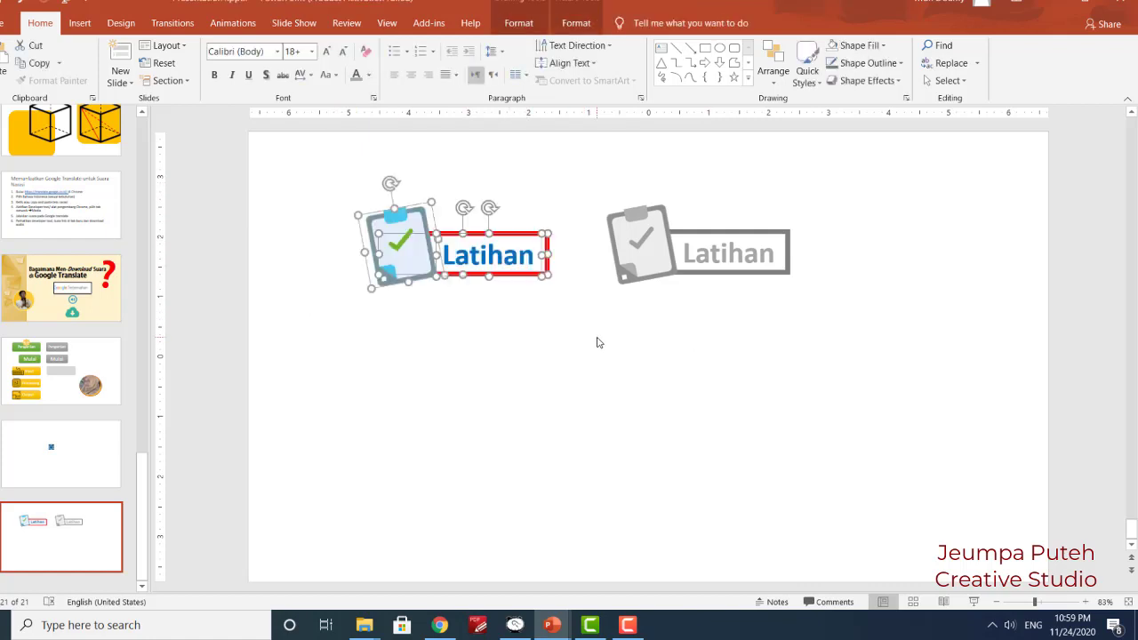
pyautogui.rightClick(508, 233)
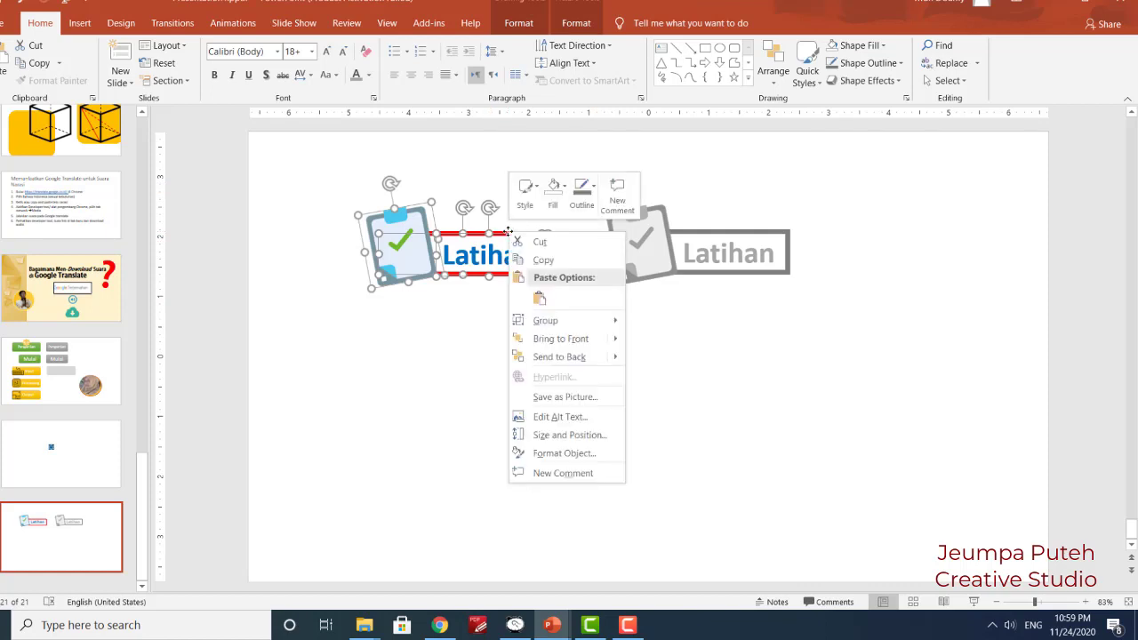
pyautogui.click(556, 399)
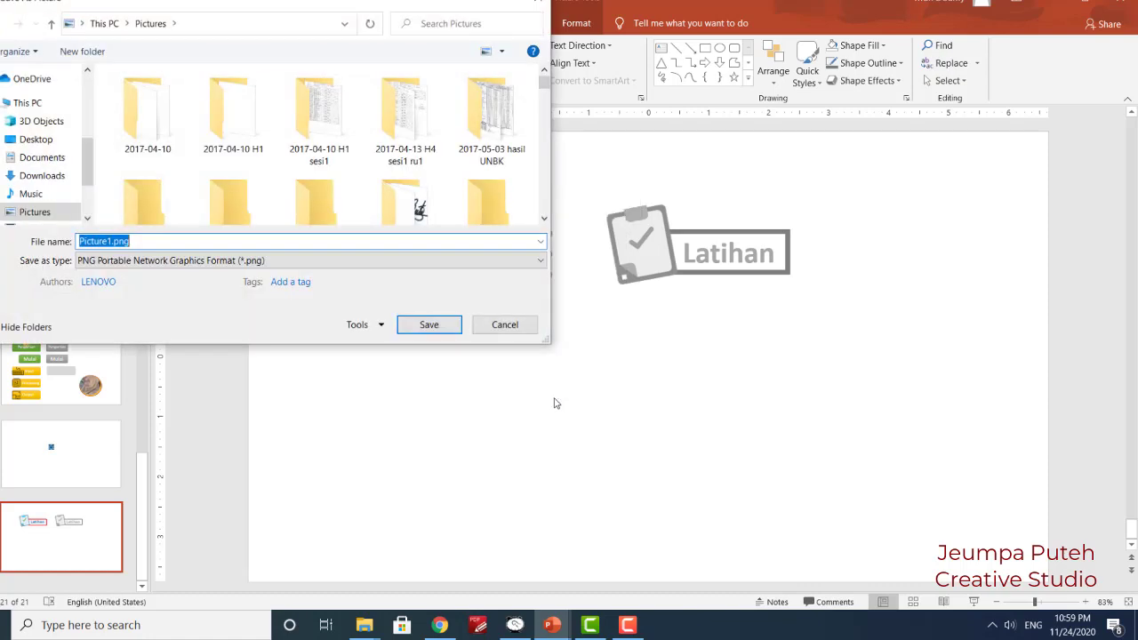
pyautogui.click(262, 260)
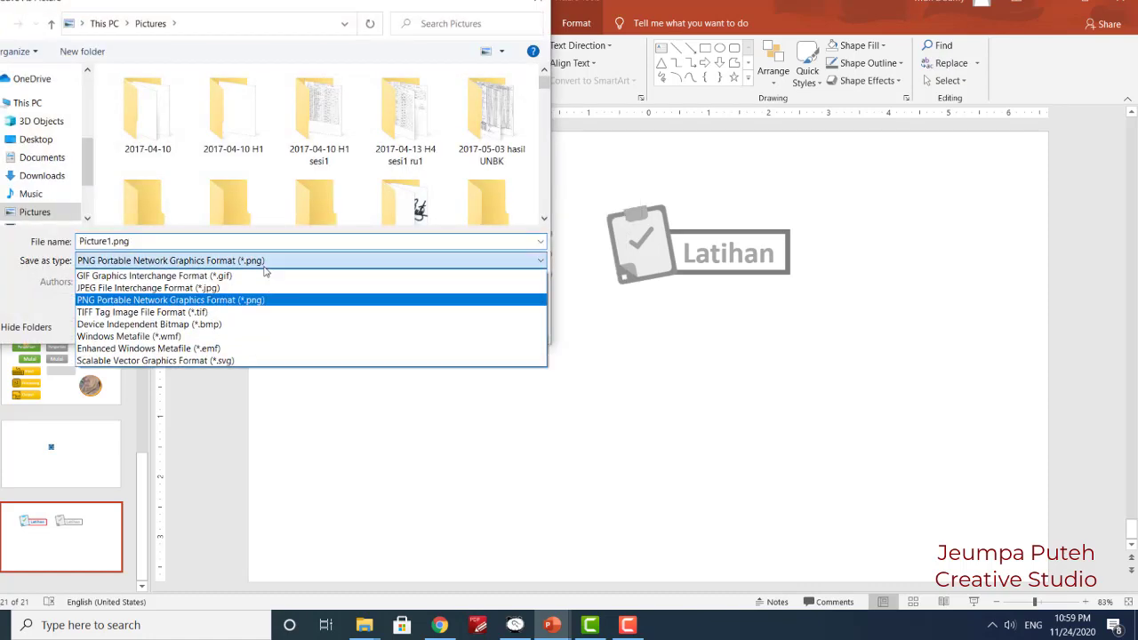
pyautogui.click(238, 305)
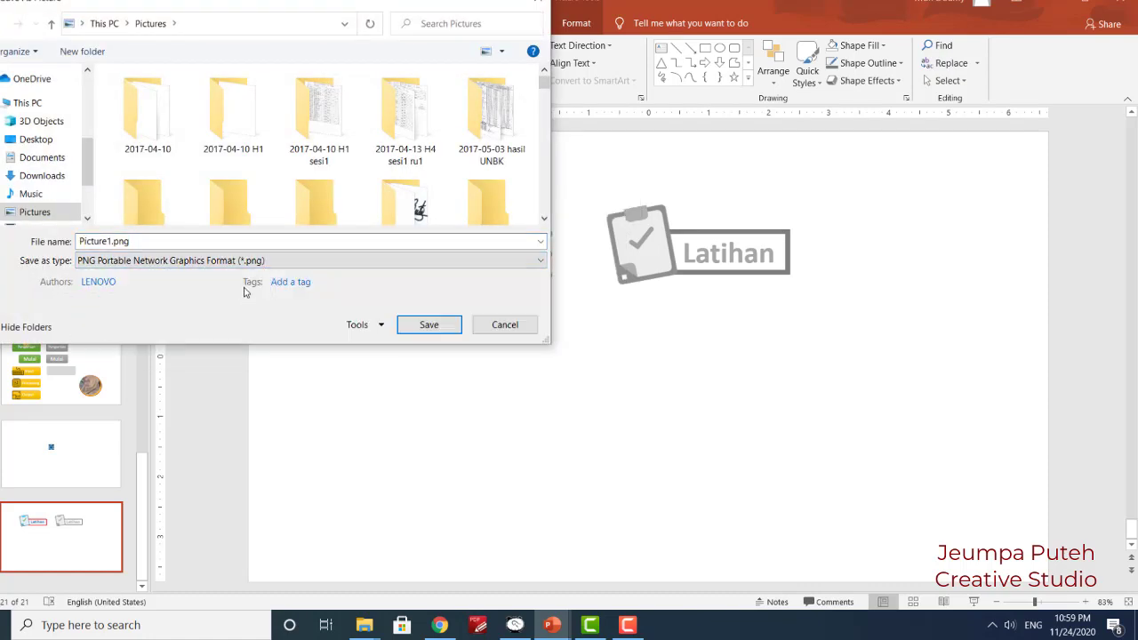
pyautogui.doubleClick(138, 242)
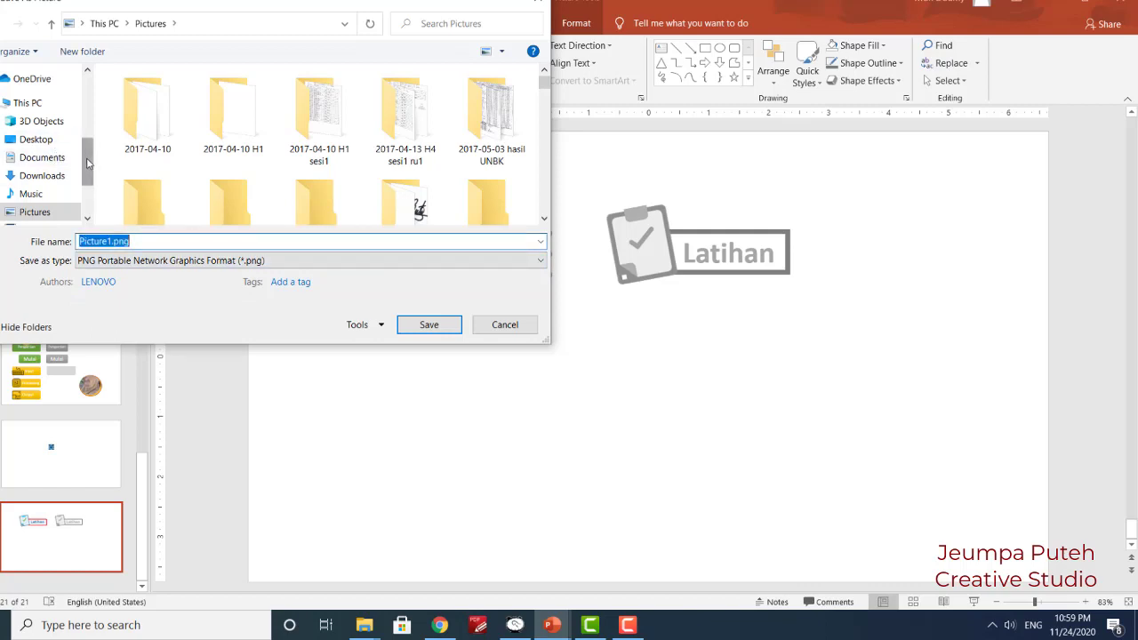
pyautogui.scroll(-1, 84, 160)
# Create a new folder named 'Aset Visual MPI' under Pictures
pyautogui.click(94, 55)
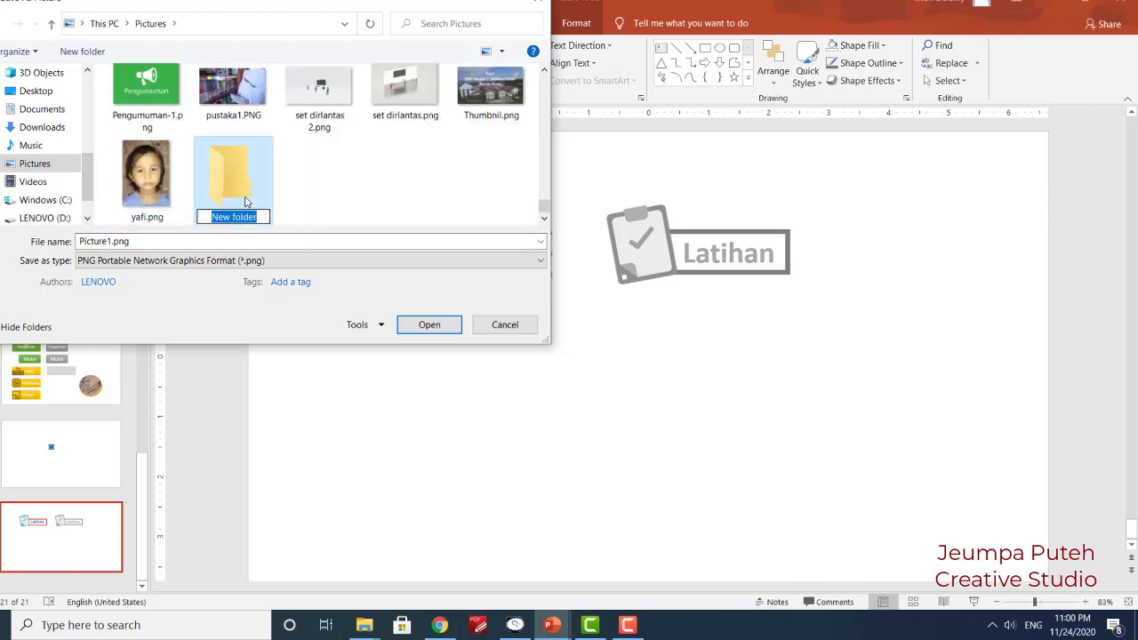
pyautogui.write('Aset ')
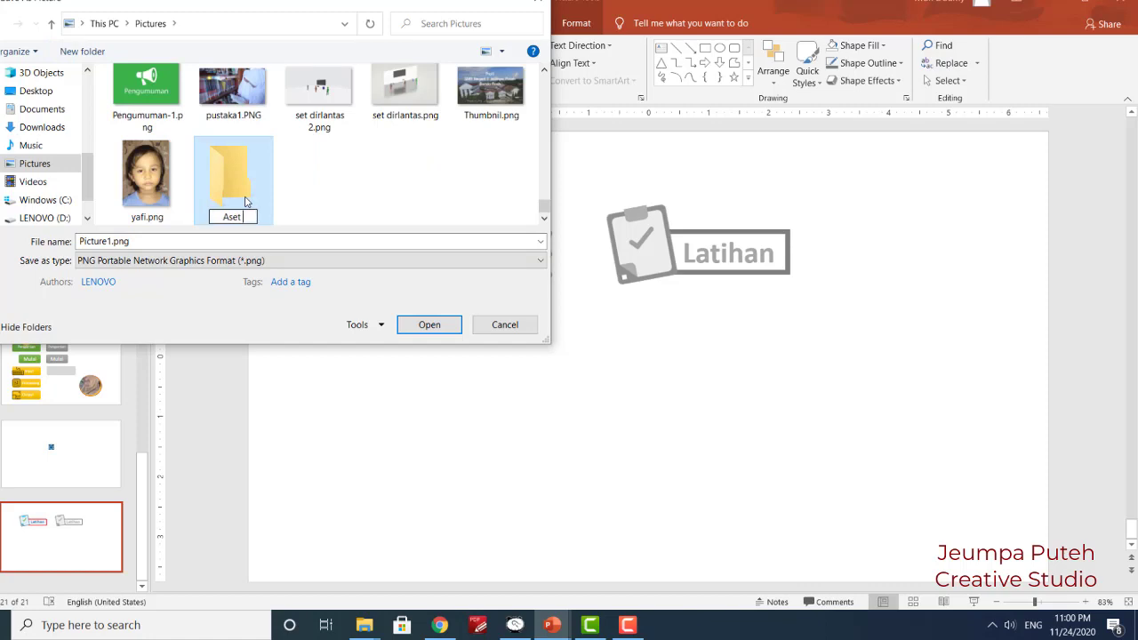
pyautogui.write('Visul')
pyautogui.press('BackSpace')
pyautogui.write('al')
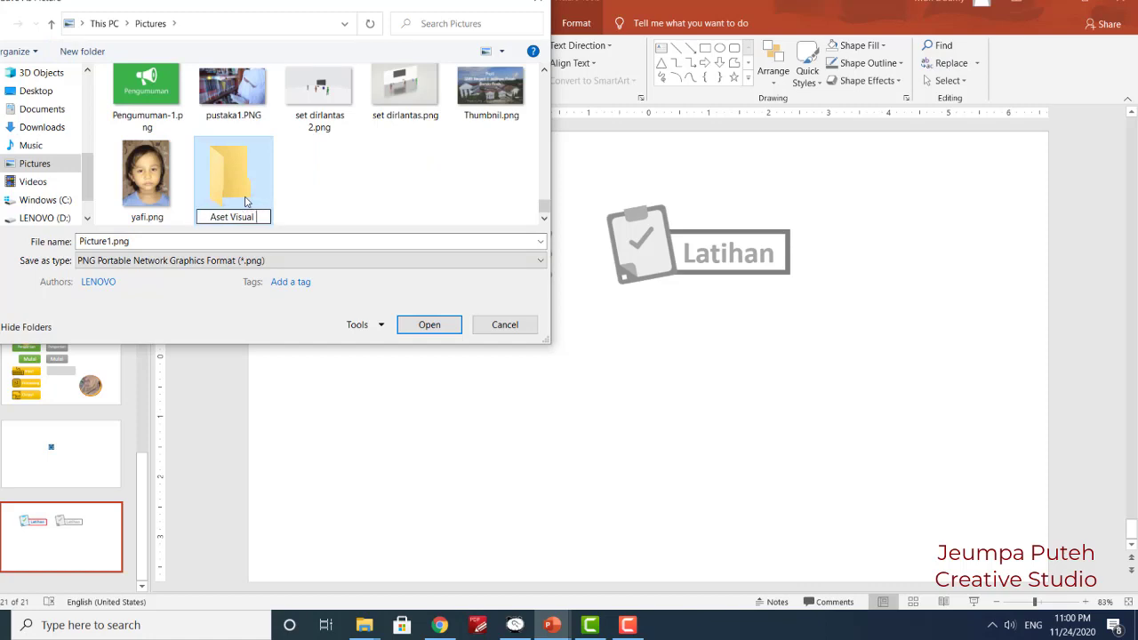
pyautogui.write(' MPI')
pyautogui.press('Return')
# Save the coloured button as MenuLatihan.png inside Aset Visual MPI
pyautogui.doubleClick(246, 202)
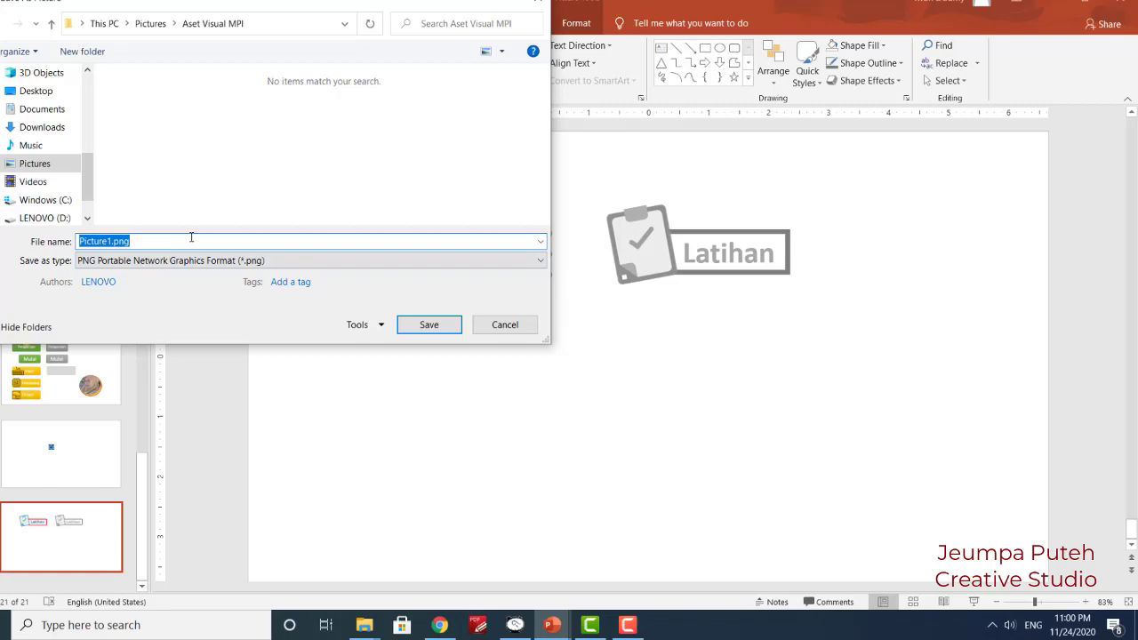
pyautogui.write('MenuLatihan')
pyautogui.click(455, 329)
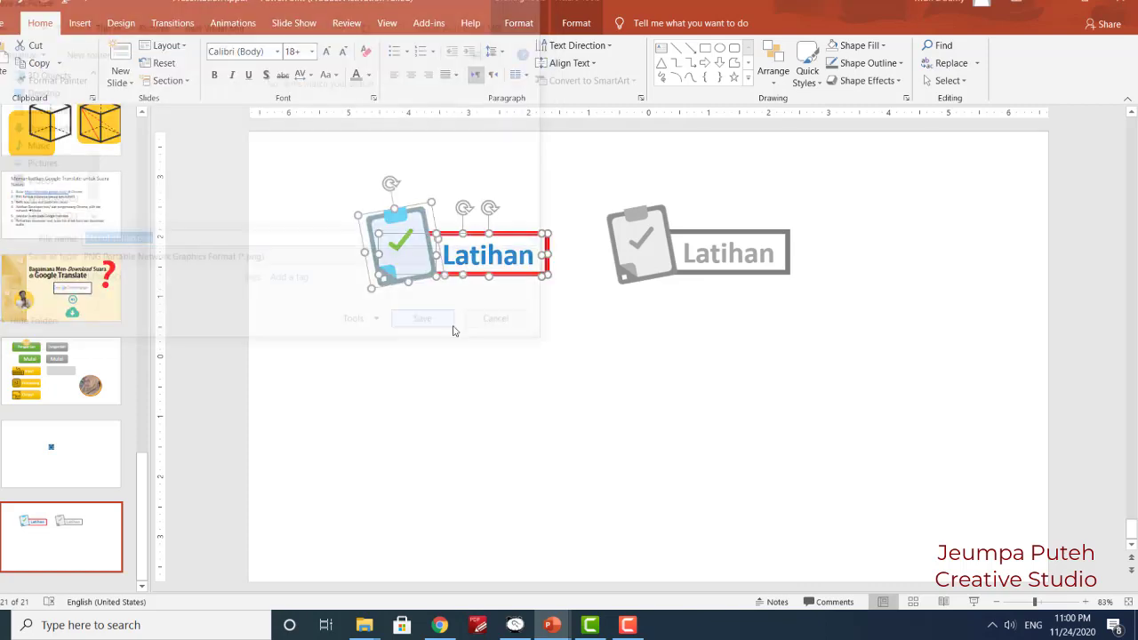
# Save the grey Latihan button as a picture named MenuLatihanPress.png
pyautogui.click(572, 206)
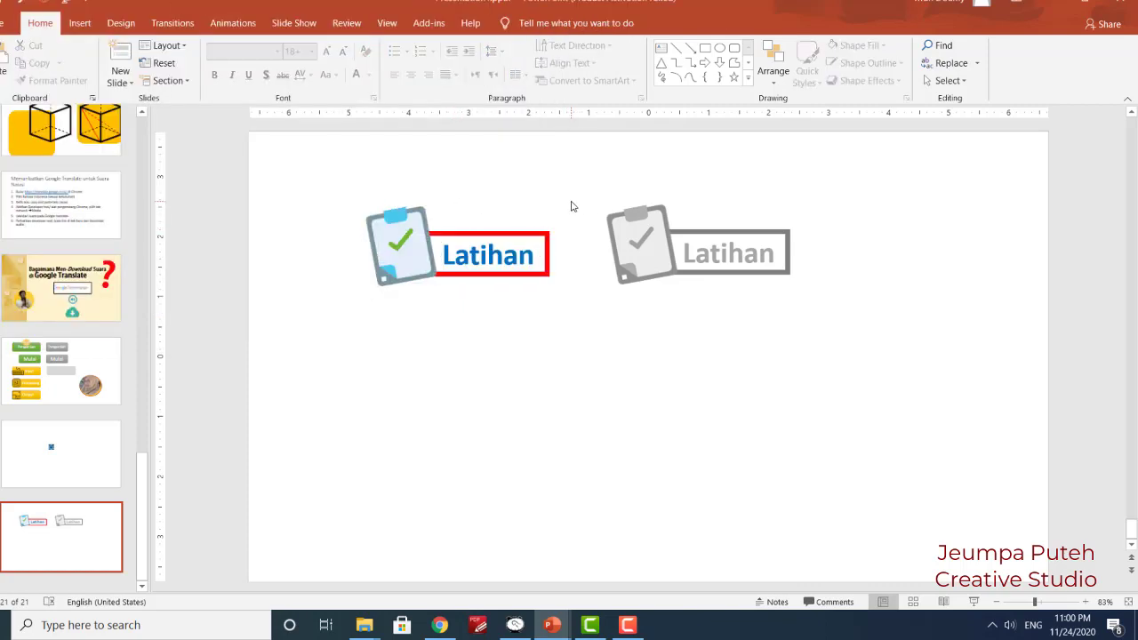
pyautogui.moveTo(569, 185); pyautogui.dragTo(843, 313)
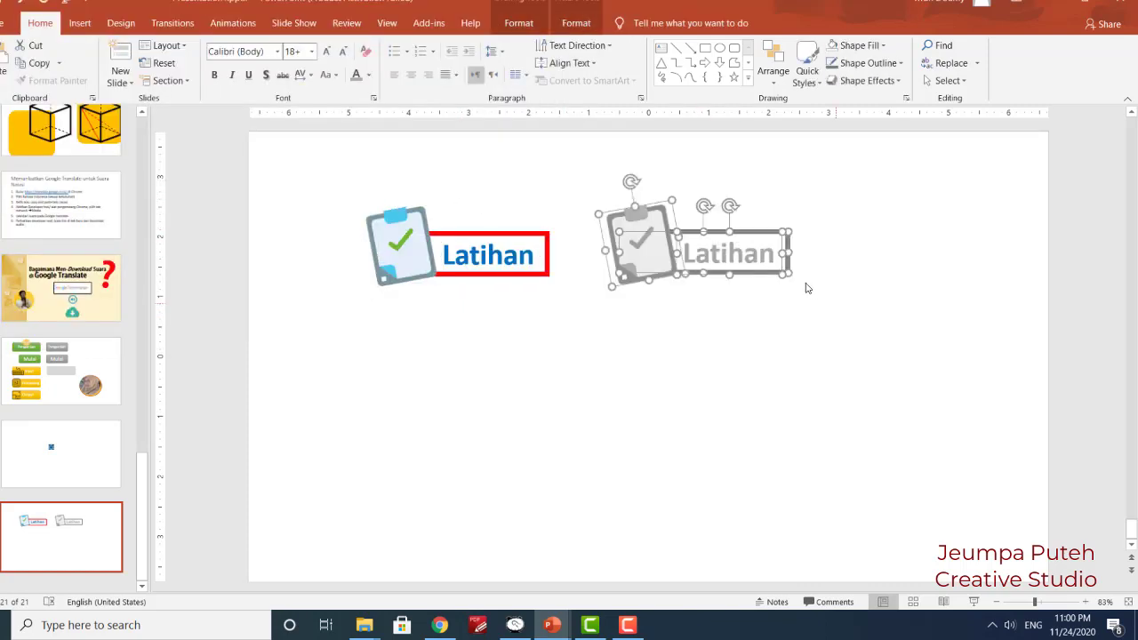
pyautogui.rightClick(764, 231)
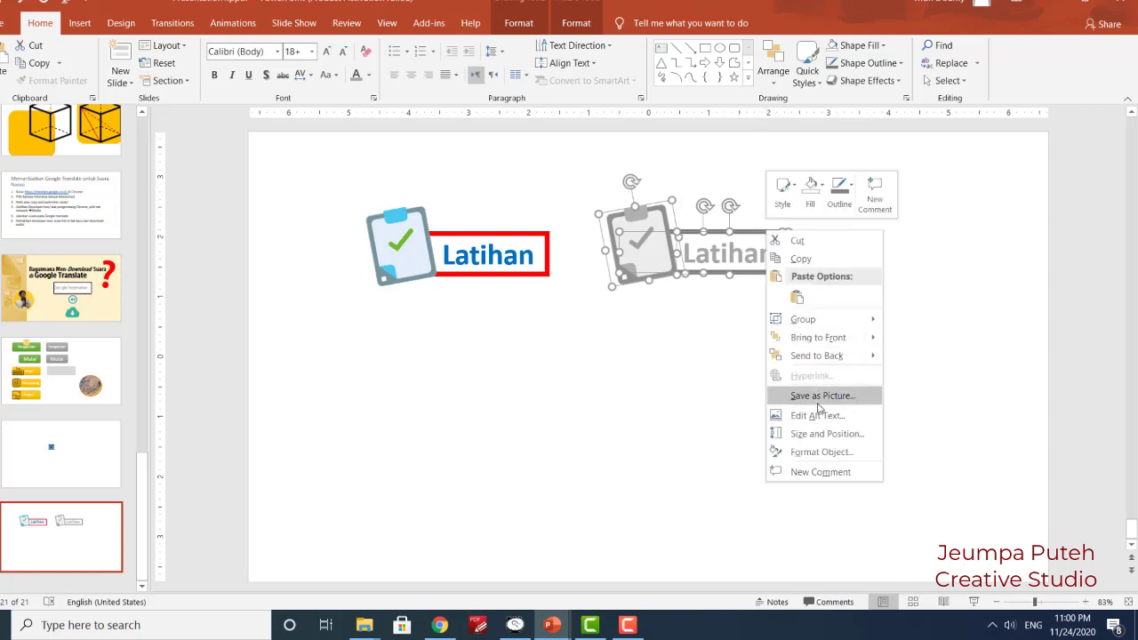
pyautogui.click(820, 395)
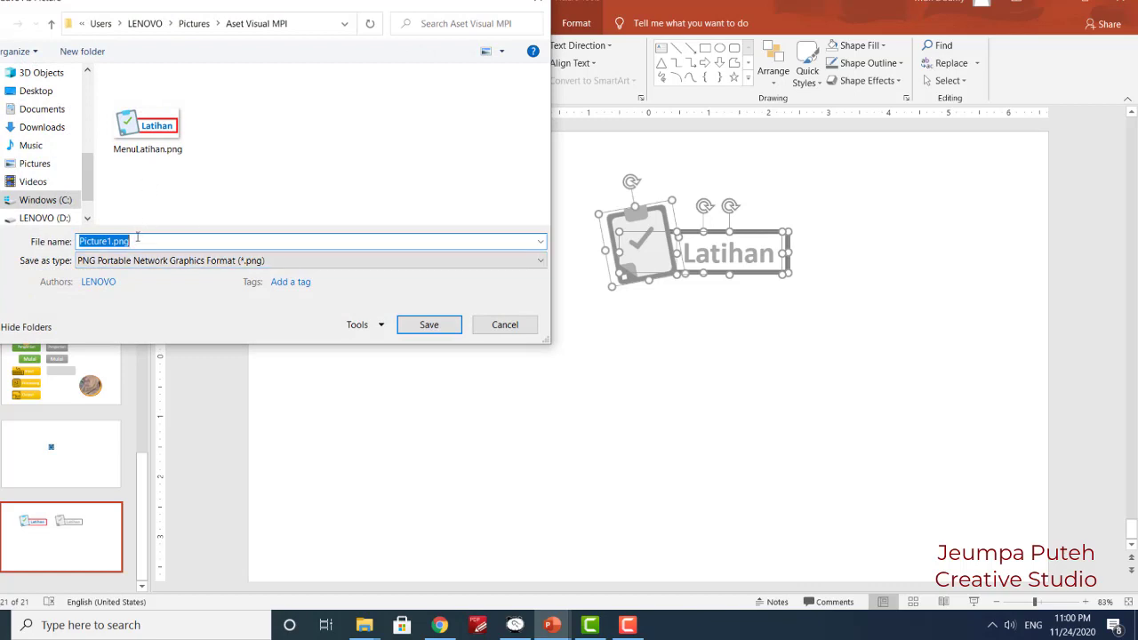
pyautogui.write('Menu')
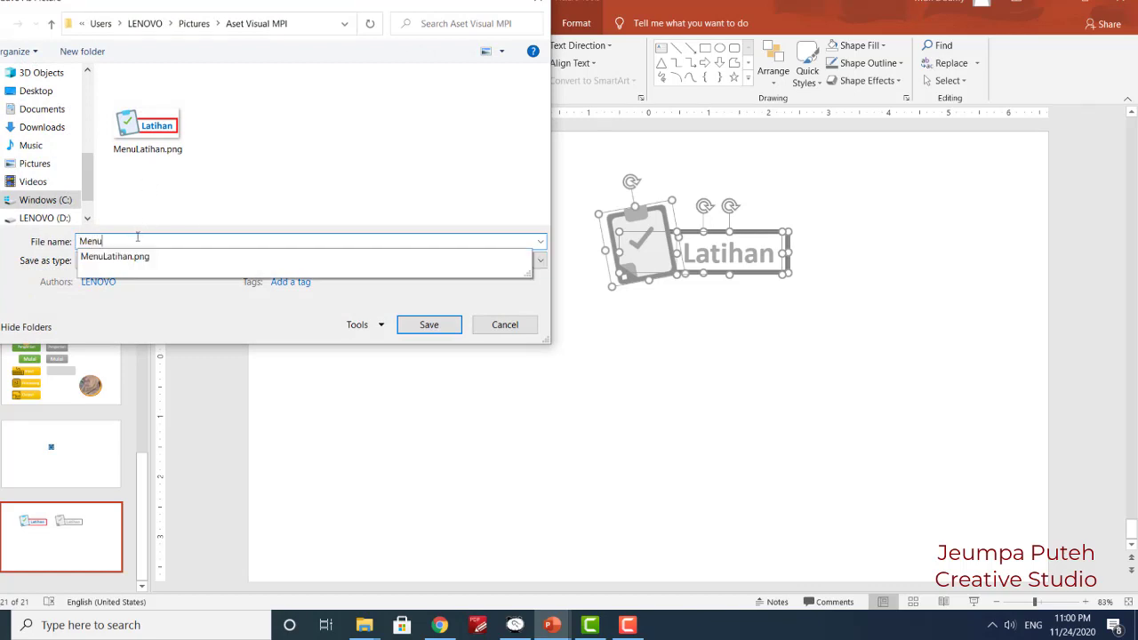
pyautogui.click(124, 255)
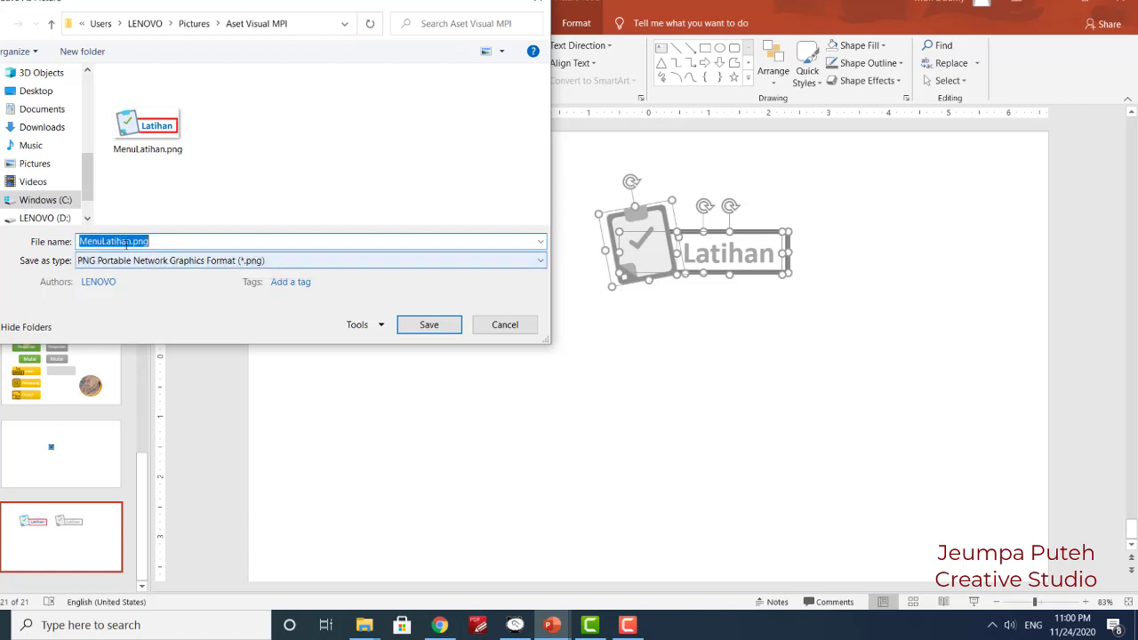
pyautogui.click(131, 241)
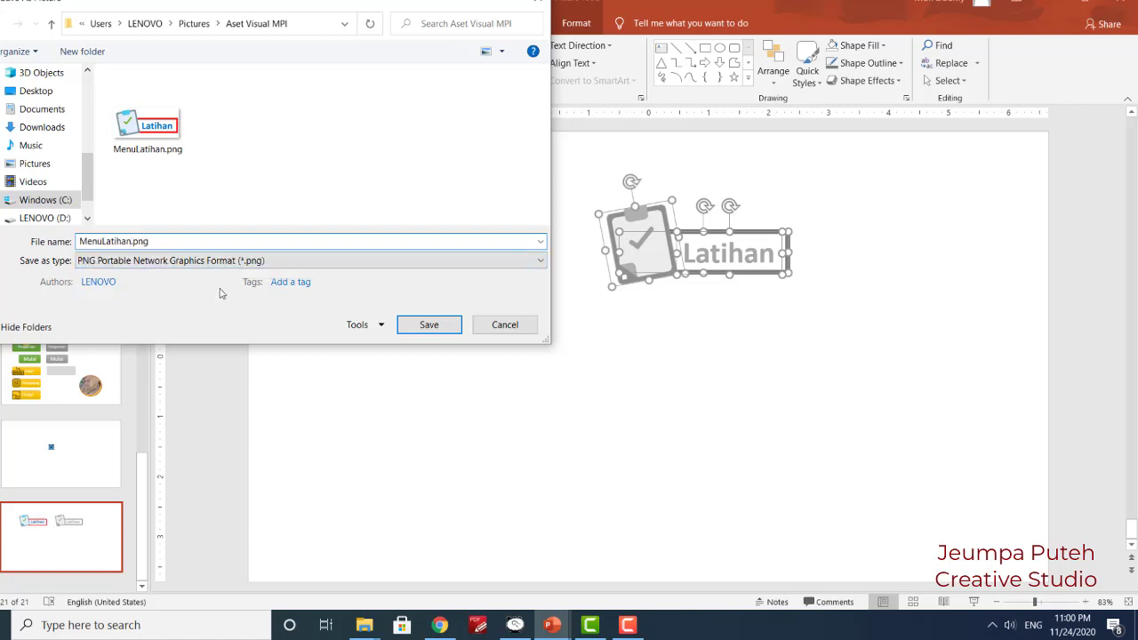
pyautogui.write('Pr')
pyautogui.write('ess')
pyautogui.click(429, 325)
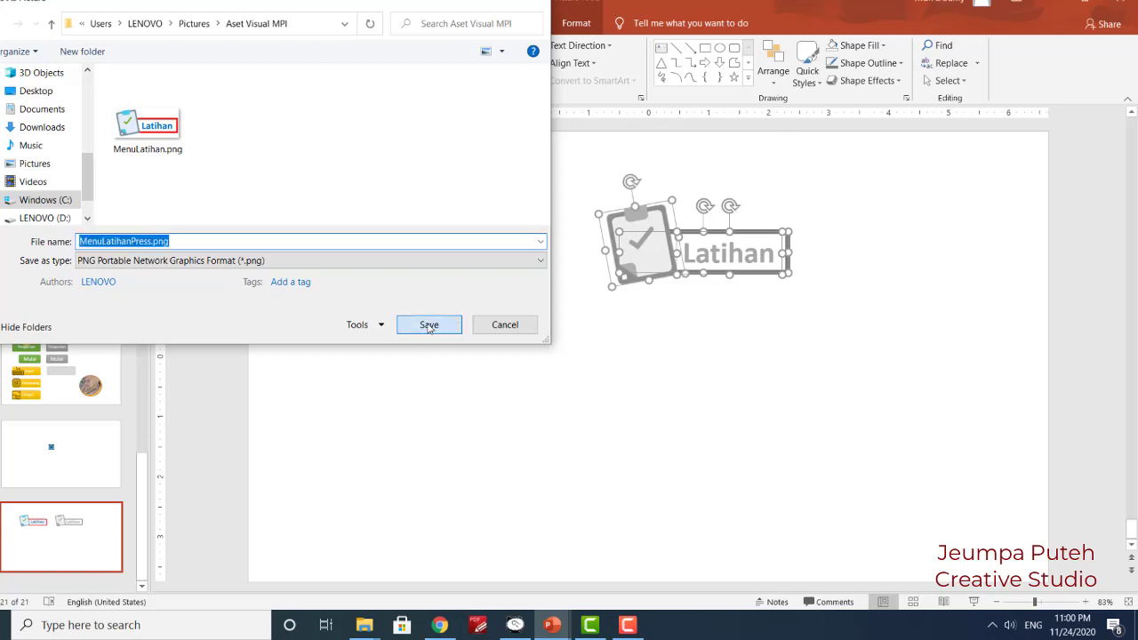
# Reselect the grey Latihan group on the slide
pyautogui.click(594, 356)
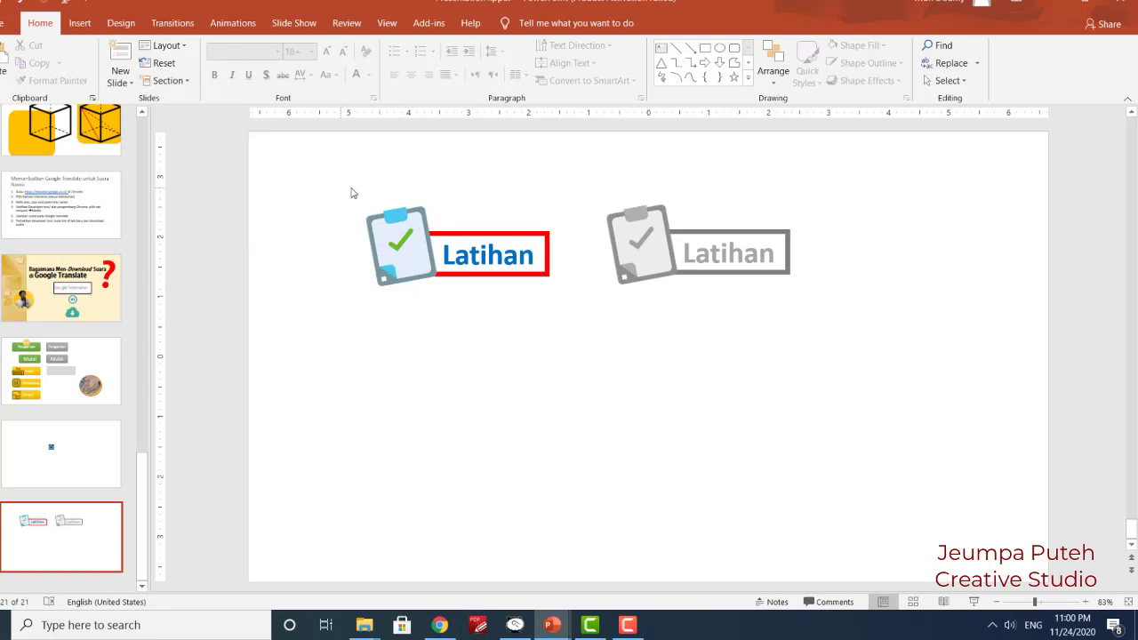
pyautogui.moveTo(351, 193); pyautogui.dragTo(584, 315)
pyautogui.click(317, 189)
pyautogui.moveTo(348, 190); pyautogui.dragTo(608, 329)
pyautogui.moveTo(573, 177); pyautogui.dragTo(813, 357)
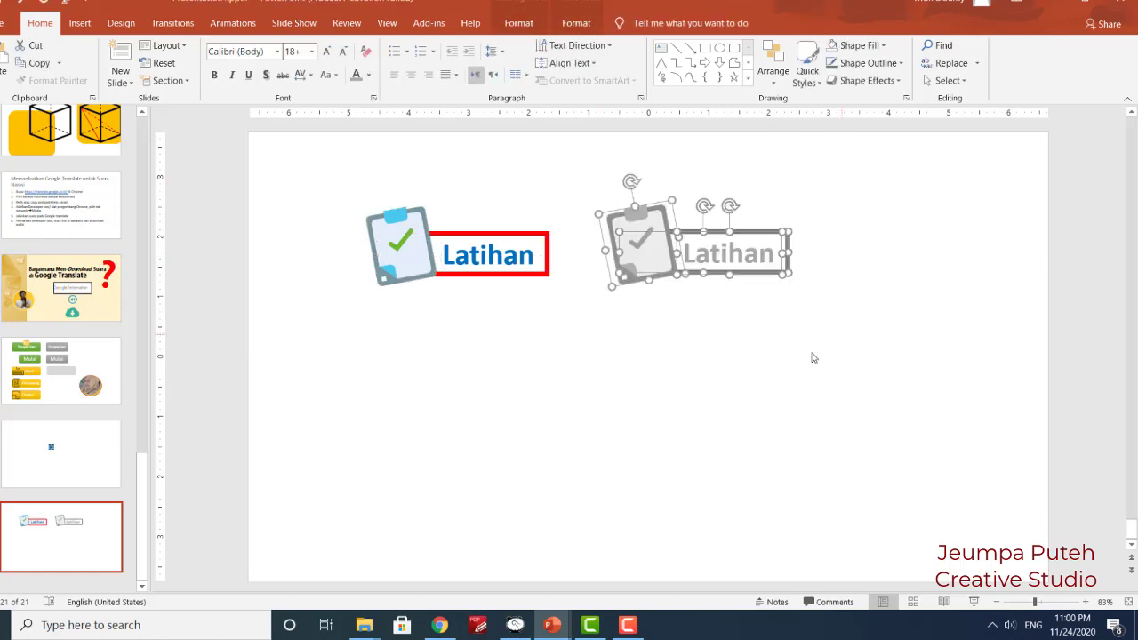
# Open the Aset Visual MPI folder under Pictures in File Explorer
pyautogui.moveTo(364, 625)
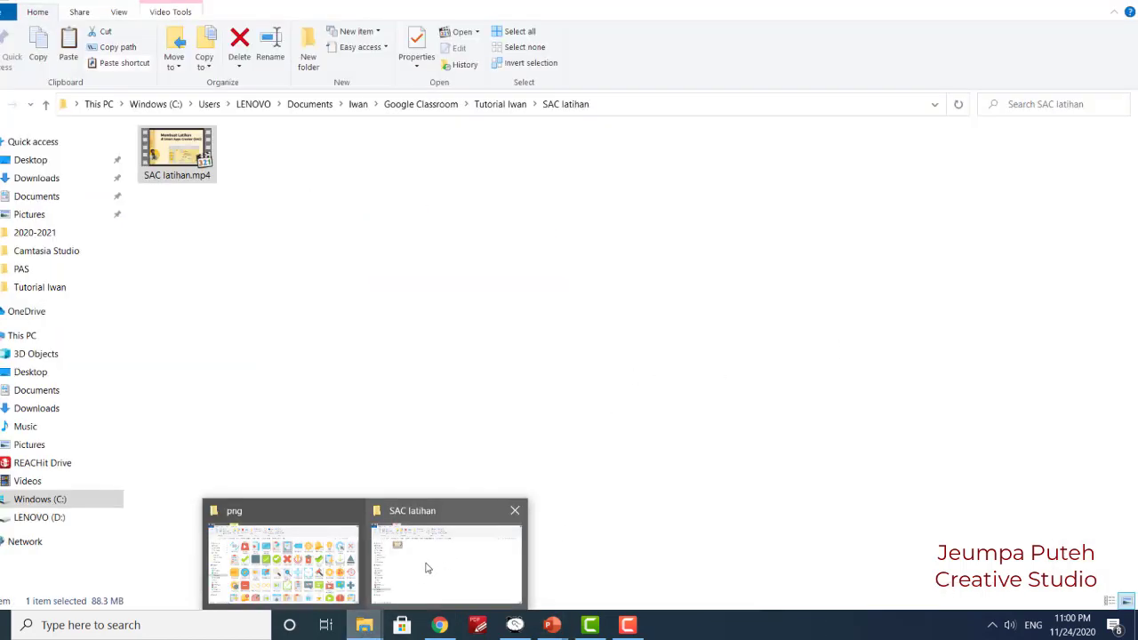
pyautogui.click(427, 567)
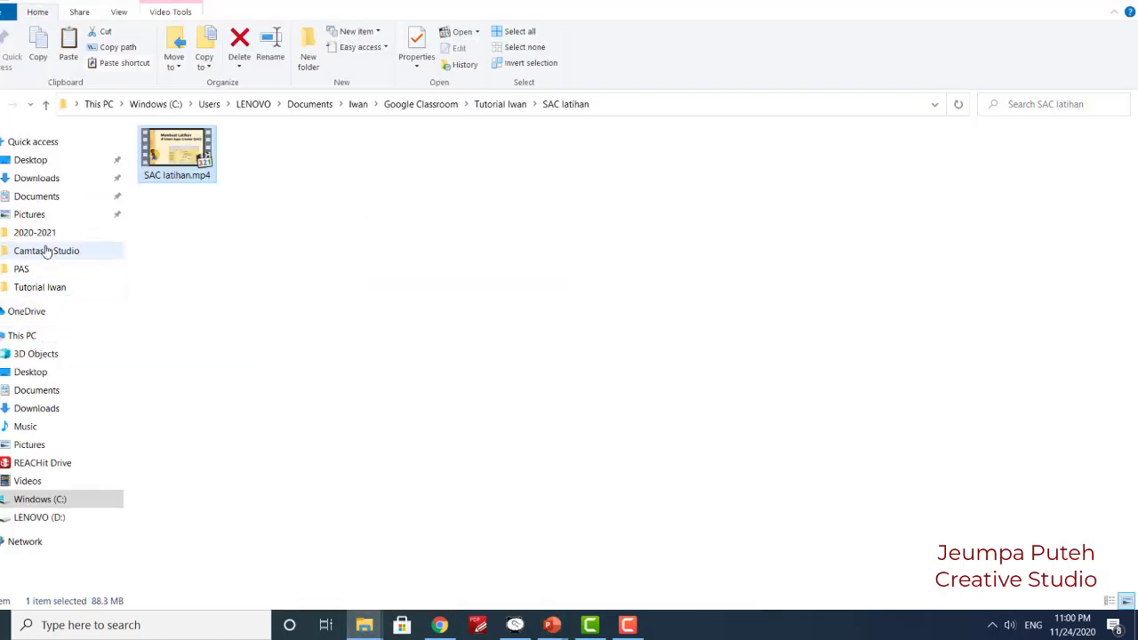
pyautogui.click(36, 217)
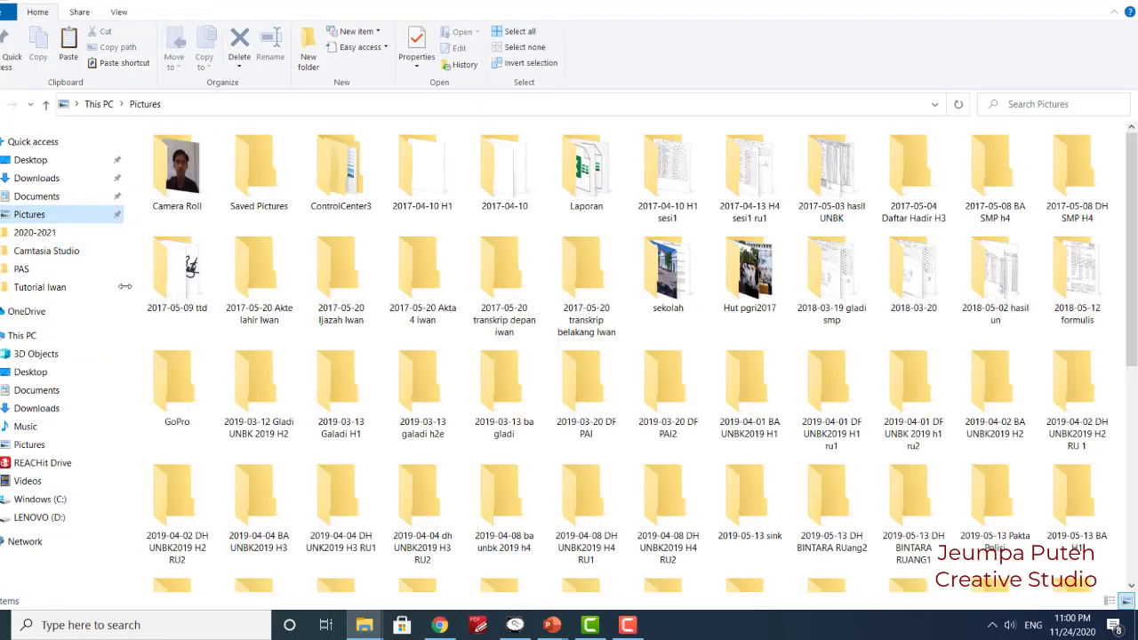
pyautogui.scroll(-5, 854, 302)
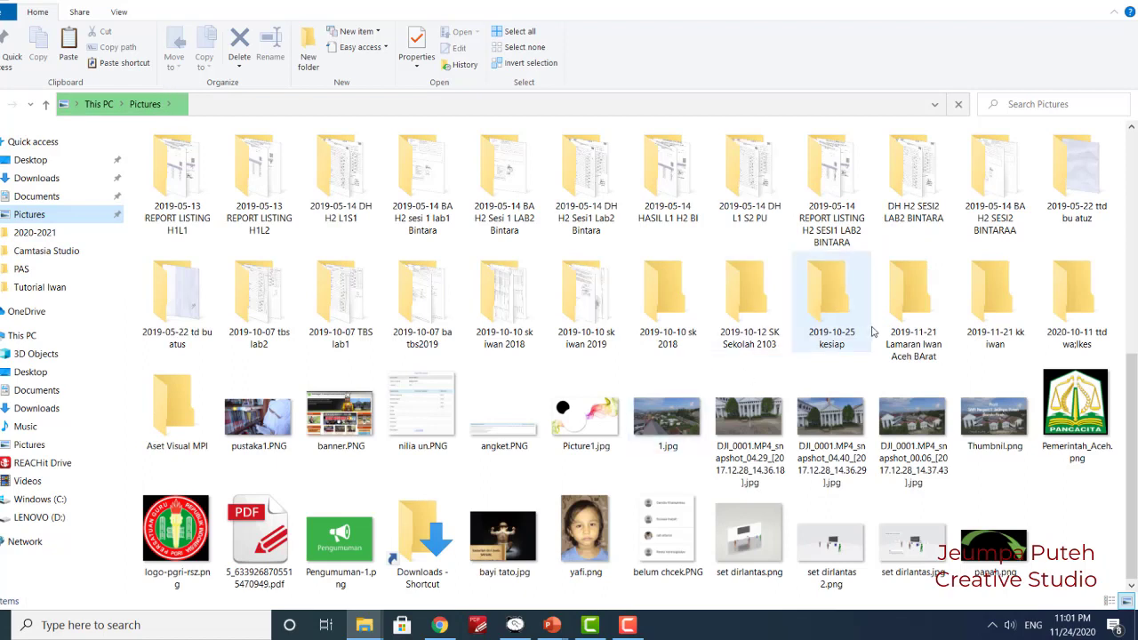
pyautogui.press('a')
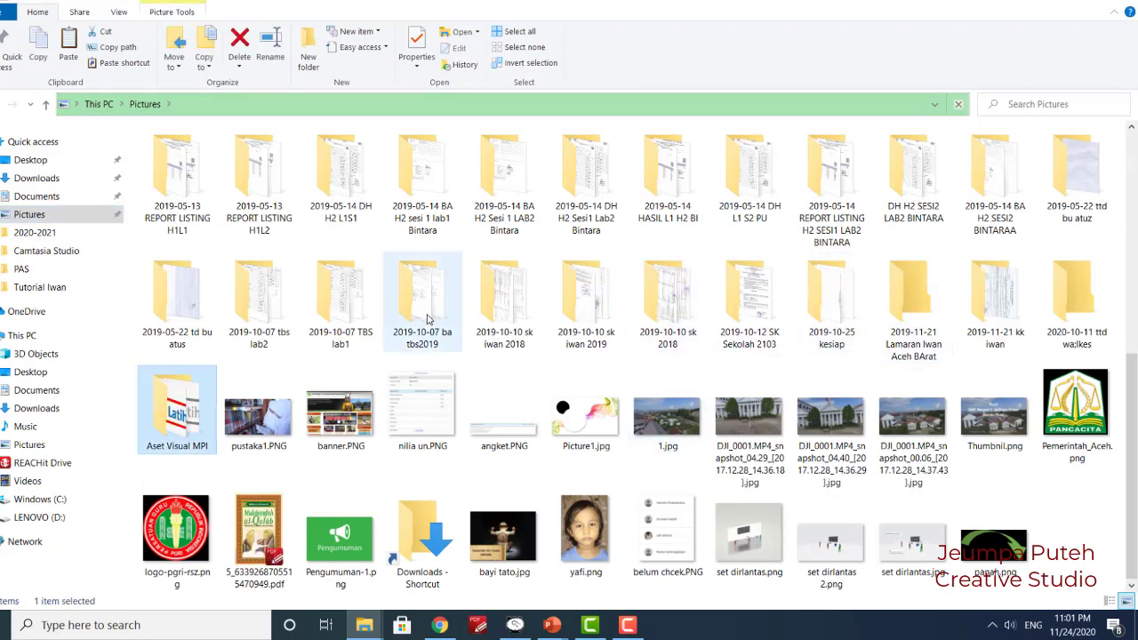
pyautogui.doubleClick(174, 414)
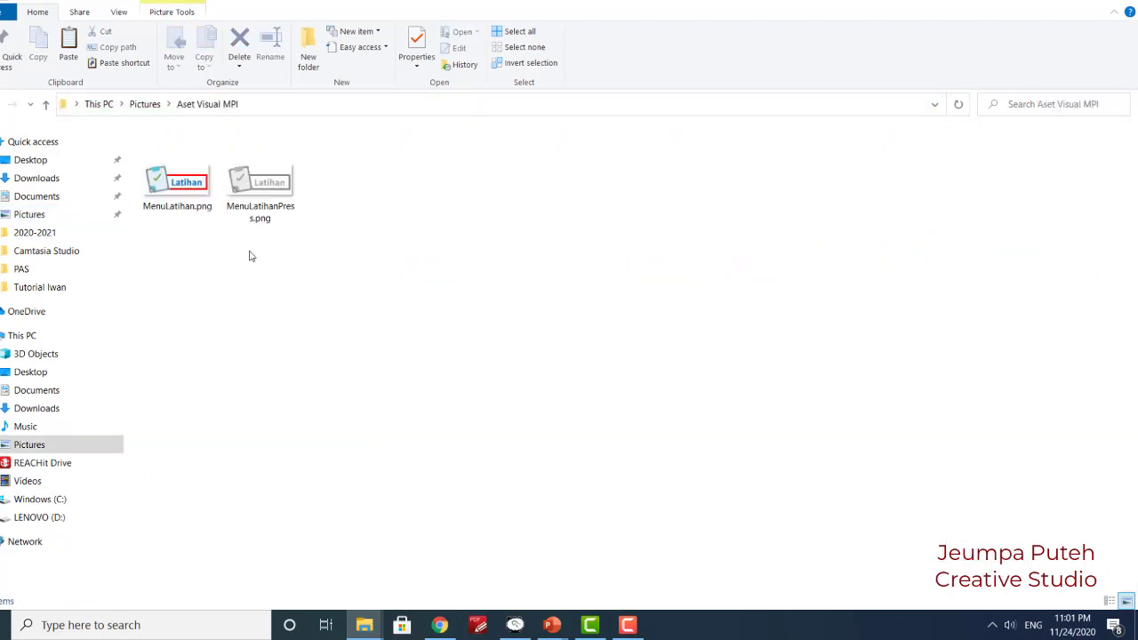
# Check that MenuLatihan.png and MenuLatihanPress.png are both in the folder
pyautogui.moveTo(156, 255); pyautogui.dragTo(299, 129)
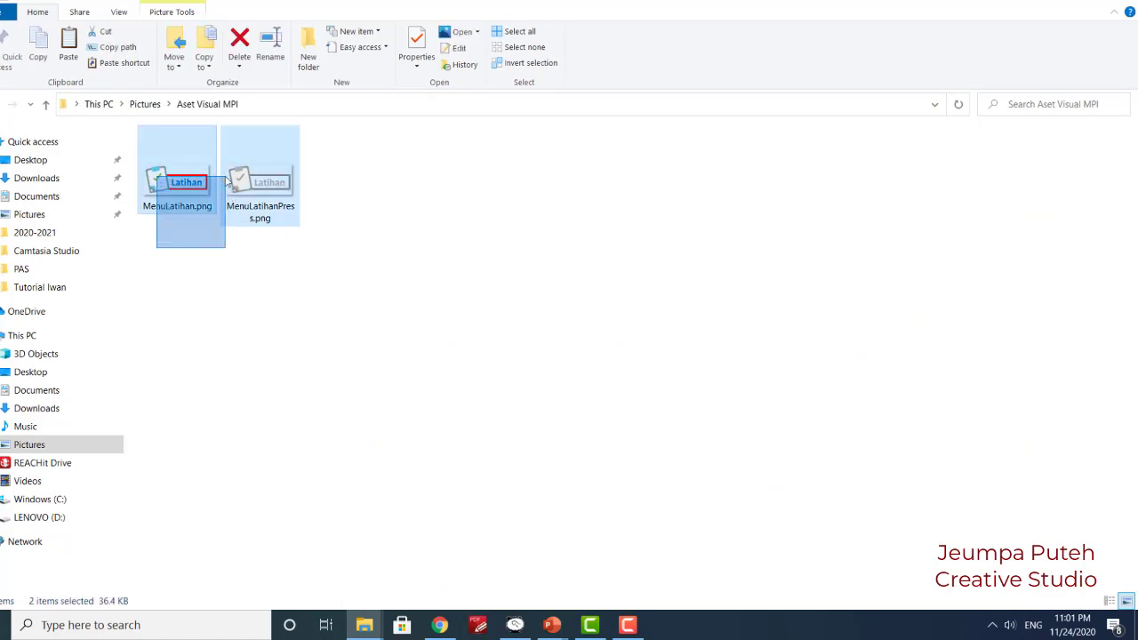
pyautogui.click(253, 275)
pyautogui.moveTo(213, 293); pyautogui.dragTo(300, 174)
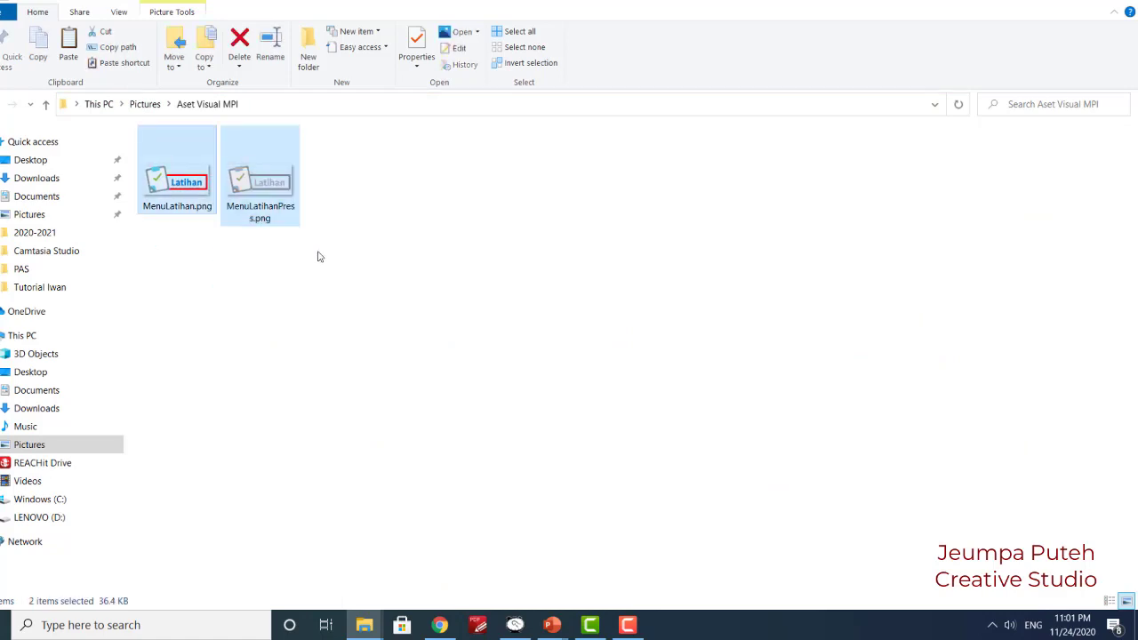
pyautogui.click(268, 181)
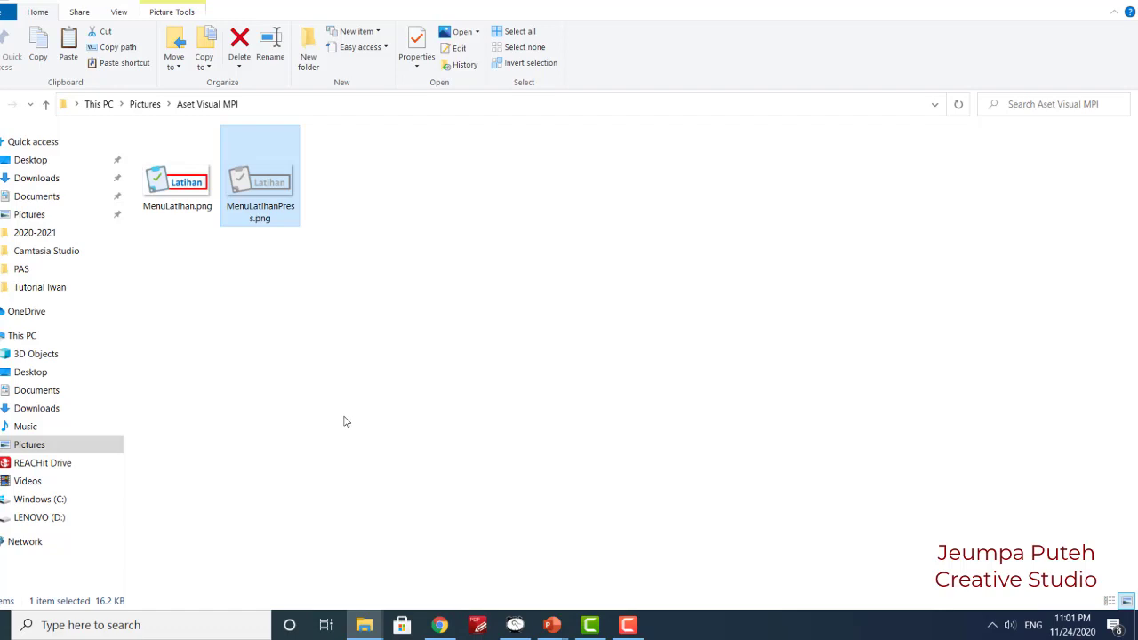
pyautogui.click(321, 352)
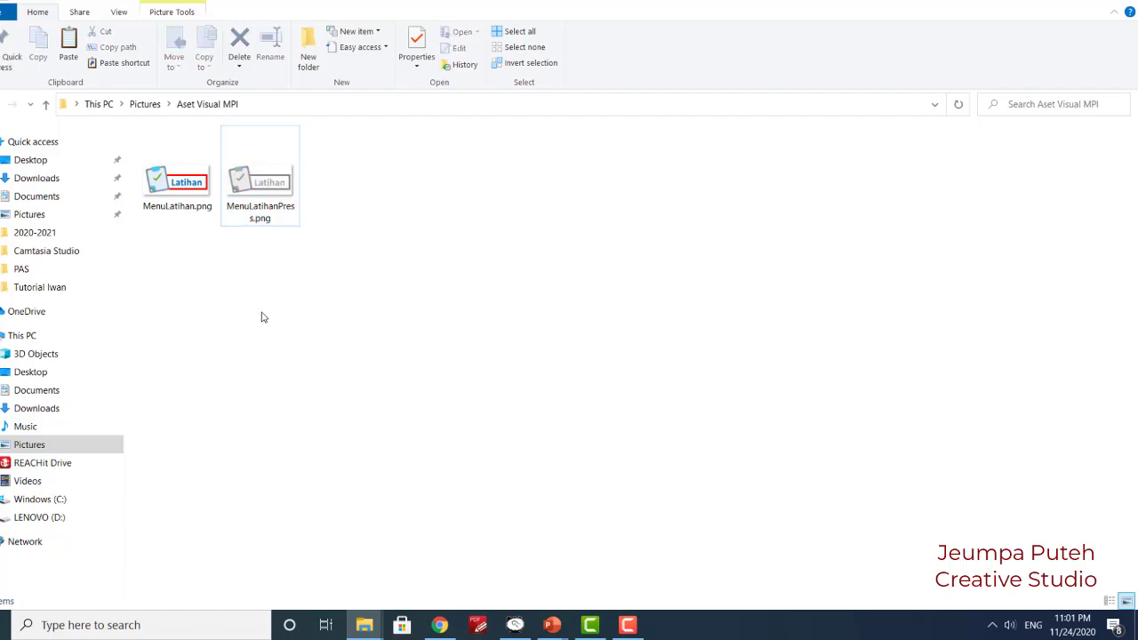
pyautogui.moveTo(630, 632)
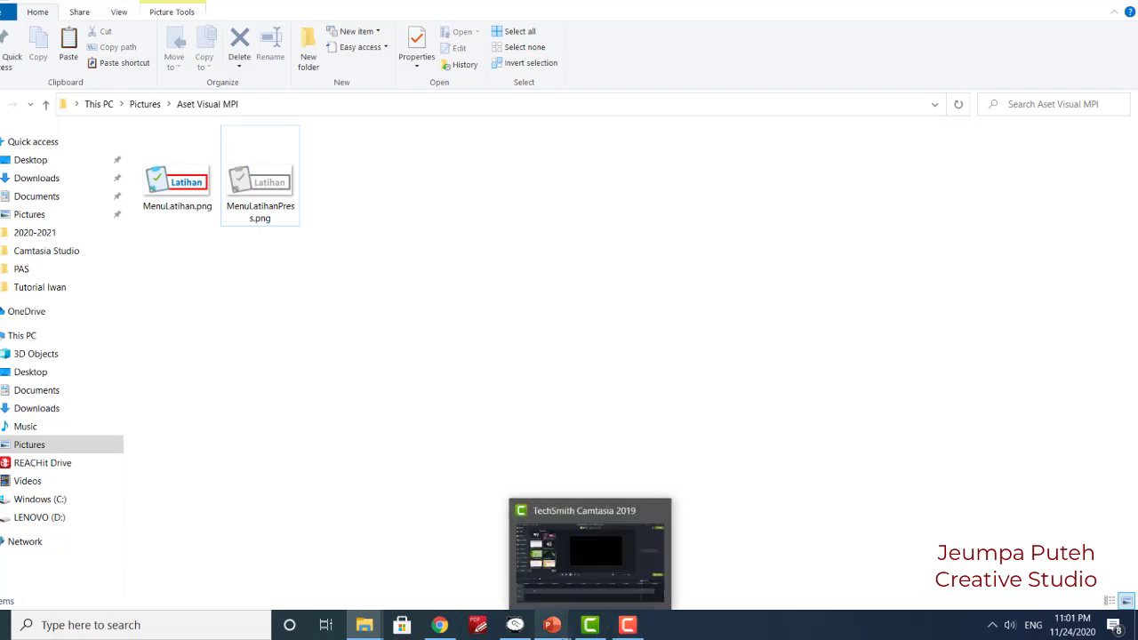
# Return to PowerPoint and go to the first slide with MULAI and KELUAR
pyautogui.moveTo(553, 631)
pyautogui.click(623, 576)
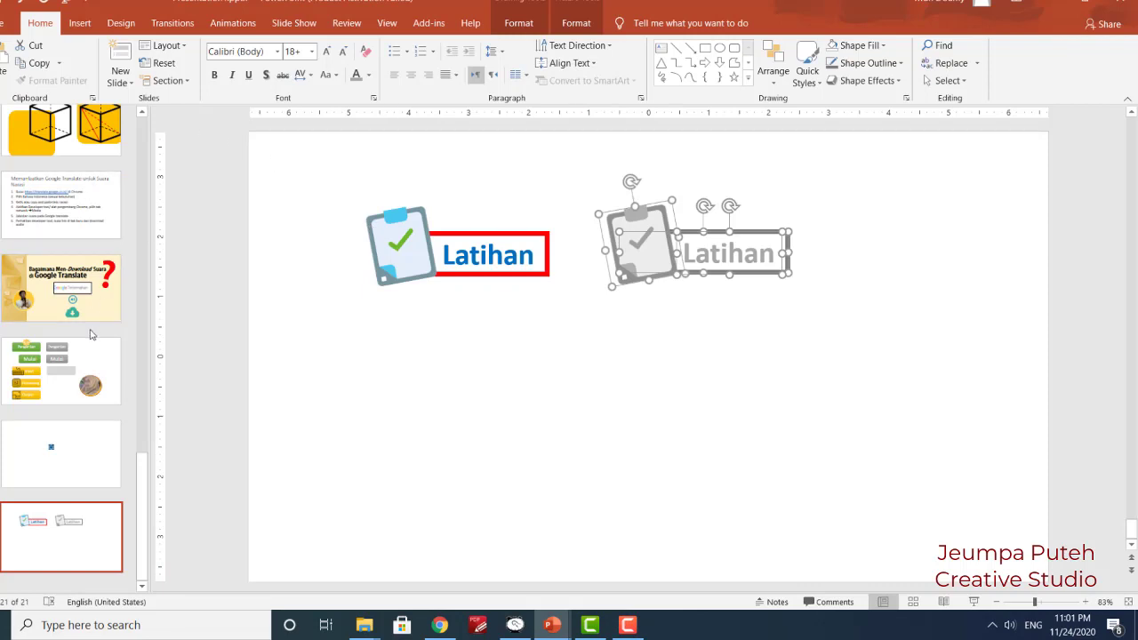
pyautogui.scroll(1, 92, 342)
pyautogui.scroll(1, 93, 342)
pyautogui.moveTo(143, 424)
pyautogui.mouseDown()
pyautogui.moveTo(158, 346)
pyautogui.moveTo(159, 125)
pyautogui.mouseUp()
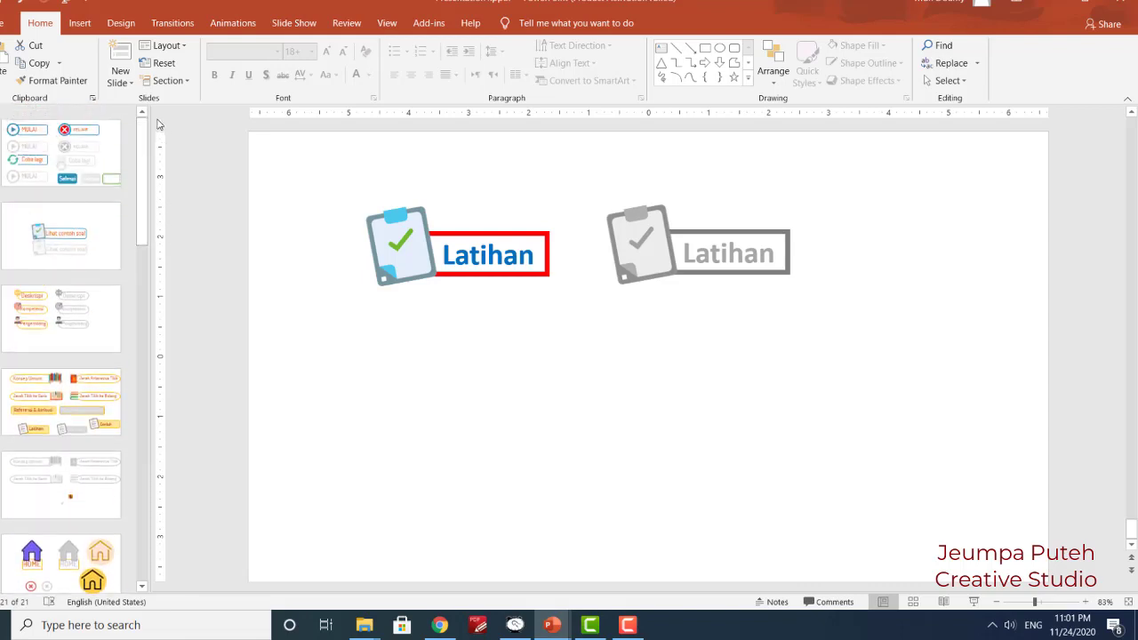
pyautogui.click(62, 162)
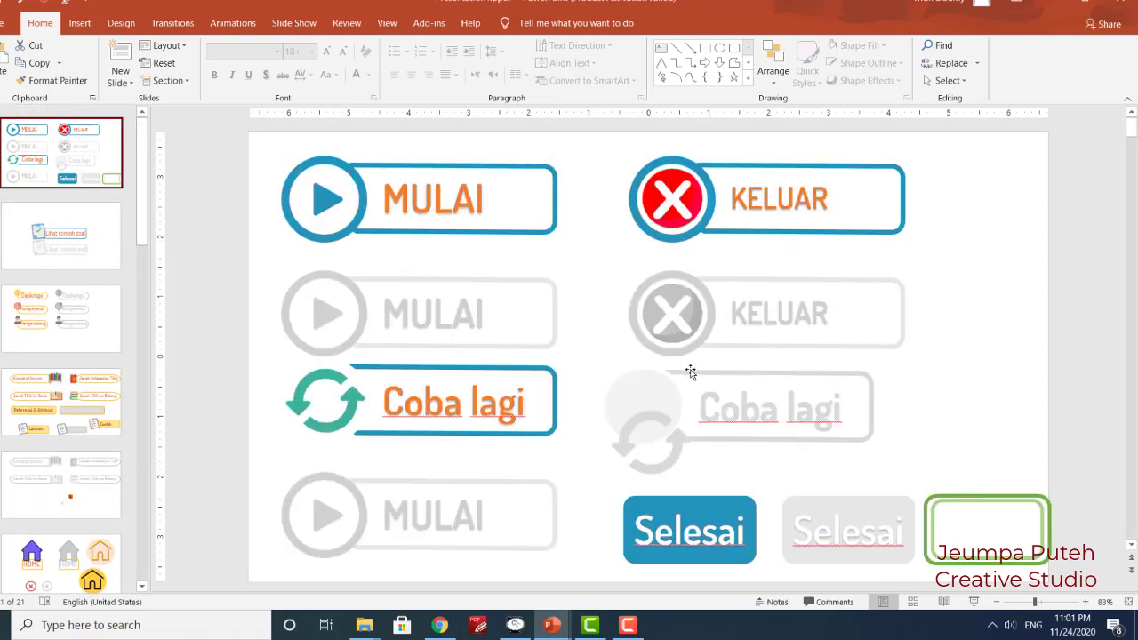
# Scroll through to slide 4 with the Konsep Umum, Latihan and Contoh buttons
pyautogui.click(968, 245)
pyautogui.scroll(-2, 662, 344)
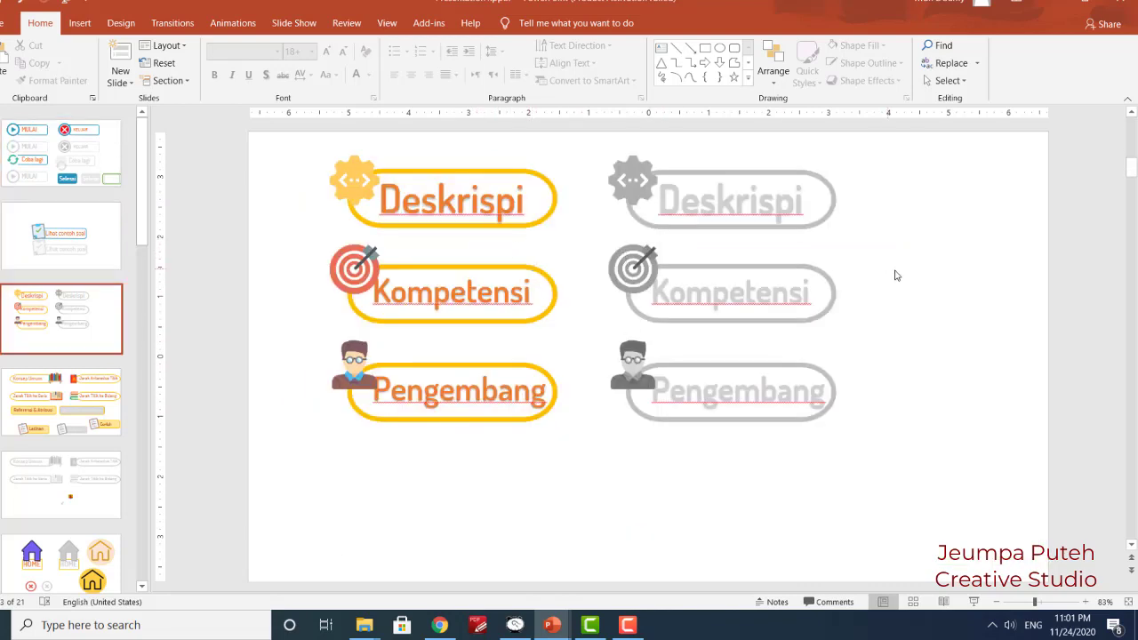
pyautogui.scroll(-2, 683, 361)
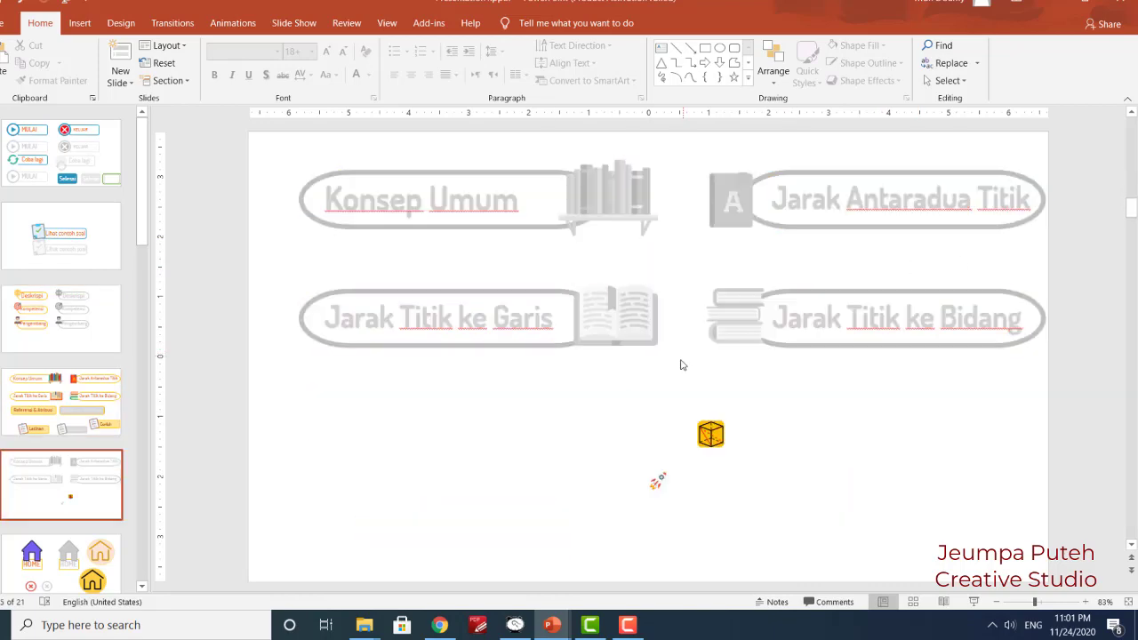
pyautogui.scroll(1, 683, 365)
pyautogui.scroll(2, 683, 362)
pyautogui.scroll(-1, 683, 362)
pyautogui.scroll(-1, 684, 361)
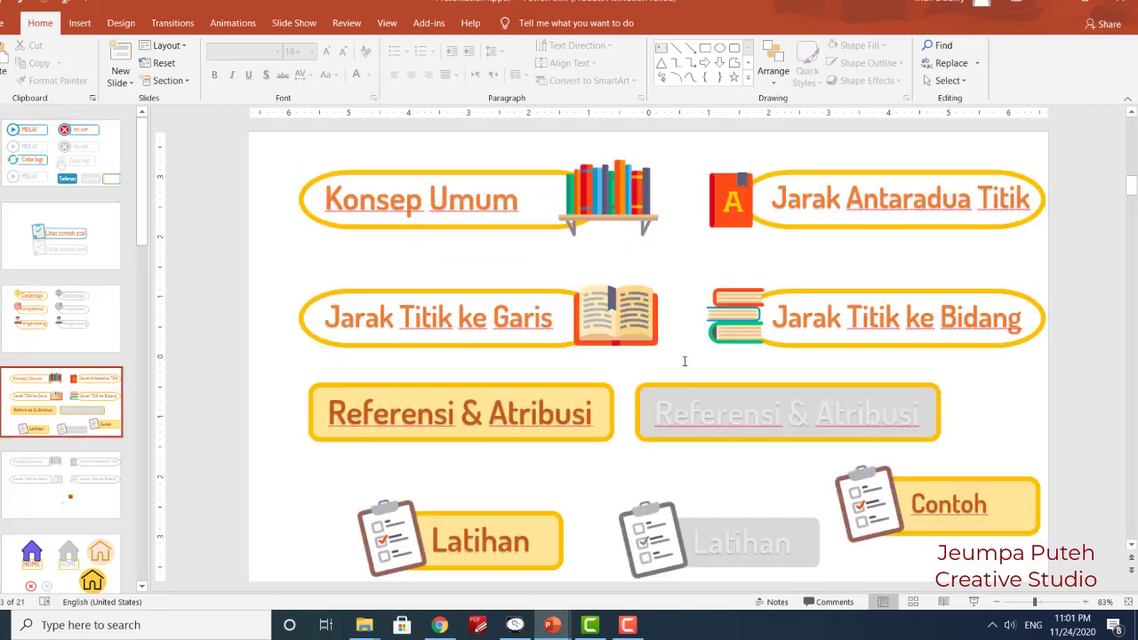